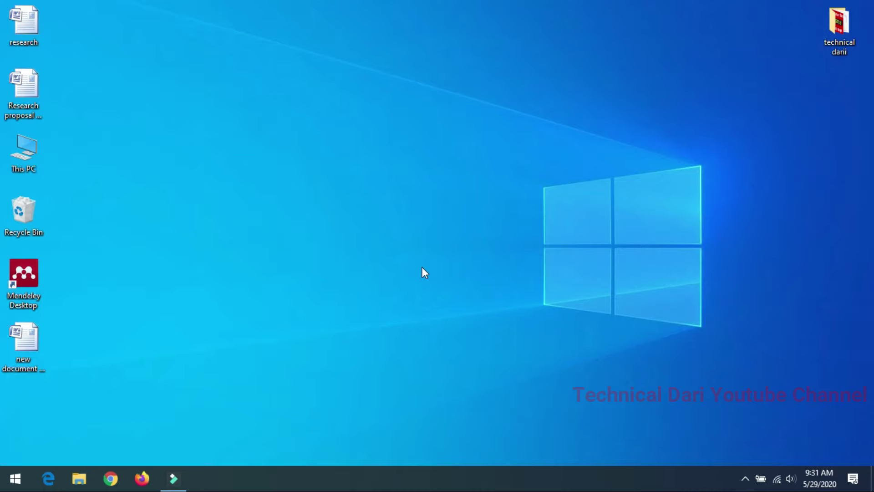
Search the Start menu for 'microsoft office' and launch Microsoft Office Word 2007
{"action": "left_click", "coordinate": [17, 488]}
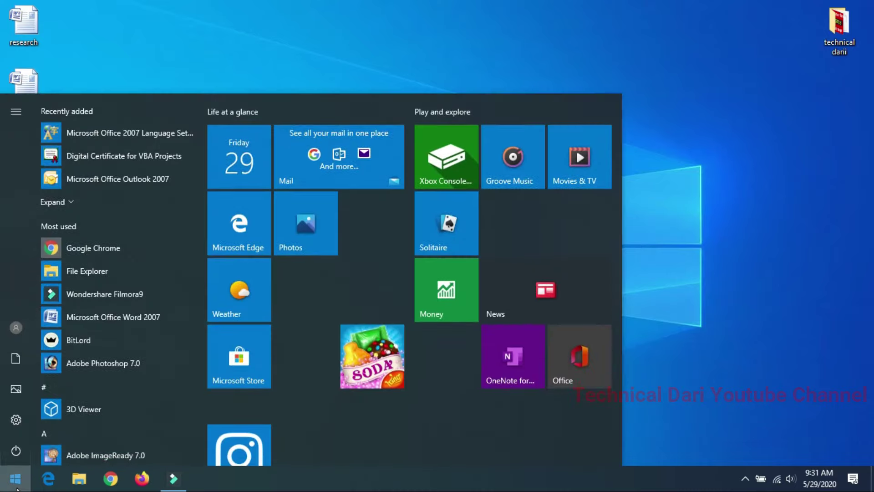
{"action": "type", "text": "microsoft office"}
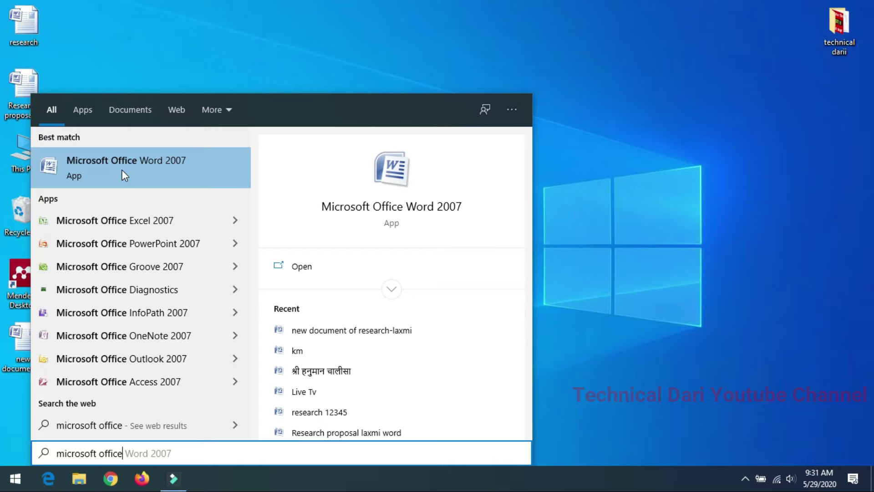
{"action": "left_click", "coordinate": [82, 165]}
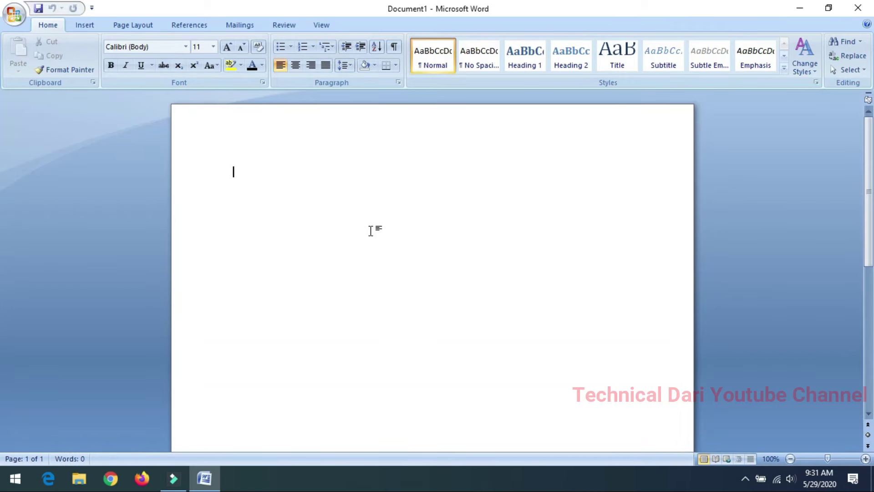
Type test letters 'dddddd', then select and delete them so Document1 is empty
{"action": "type", "text": "dddddd"}
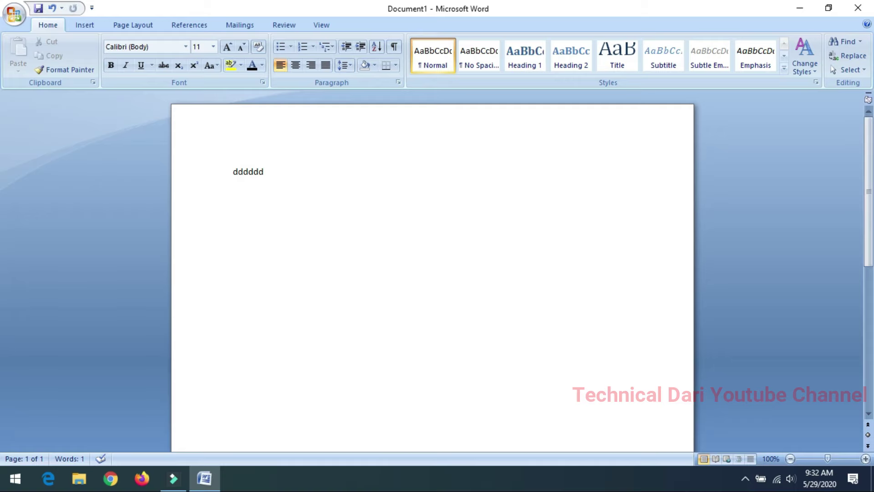
{"action": "key", "text": "ctrl+a"}
{"action": "key", "text": "Delete"}
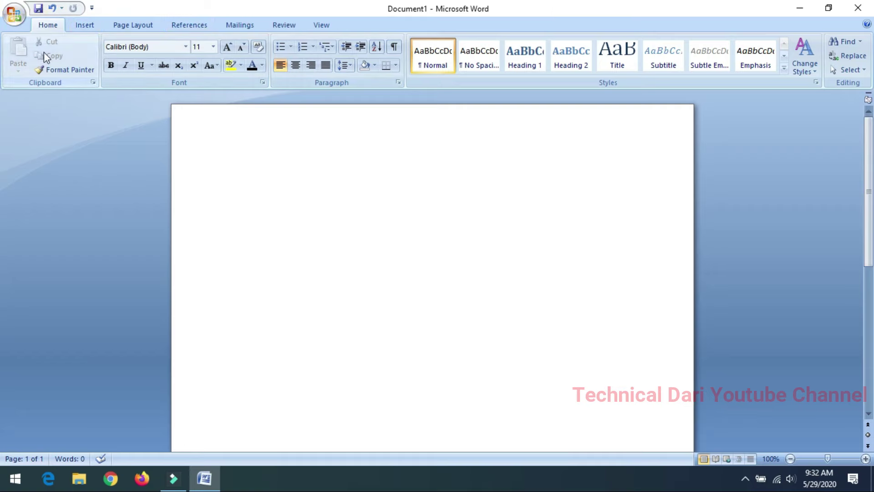
{"action": "left_click", "coordinate": [48, 26]}
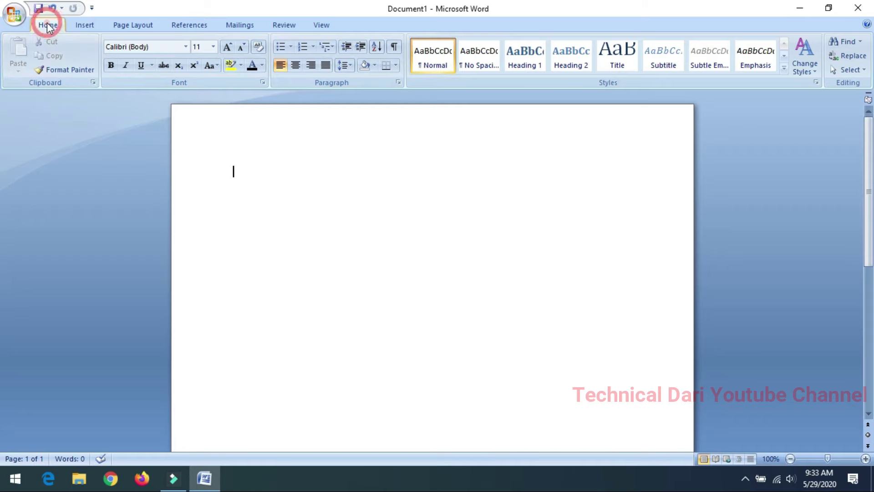
{"action": "left_click", "coordinate": [86, 25]}
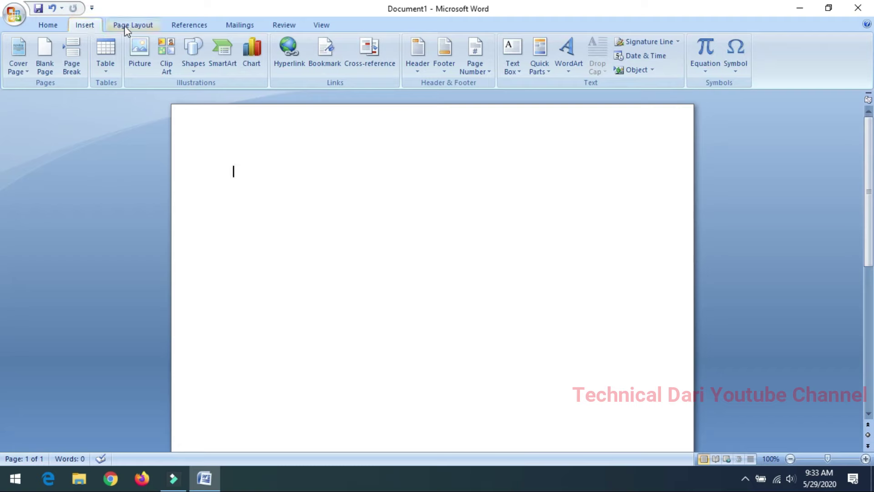
{"action": "left_click", "coordinate": [140, 25]}
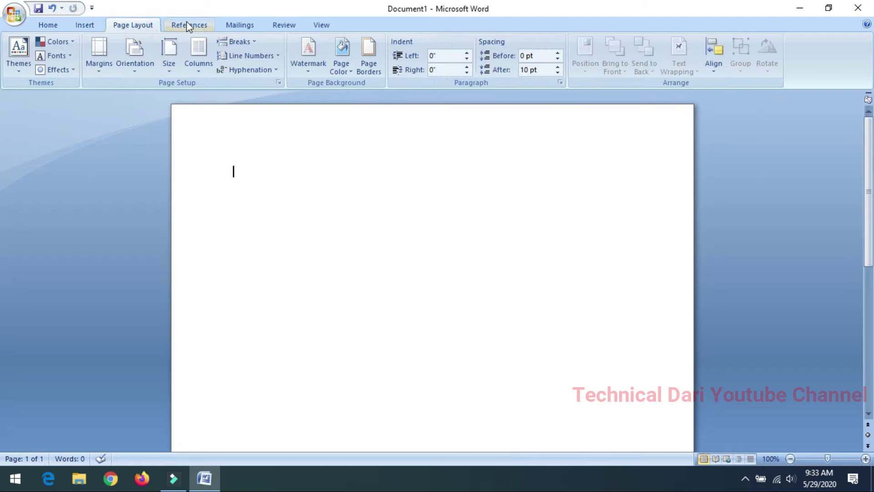
{"action": "left_click", "coordinate": [197, 24]}
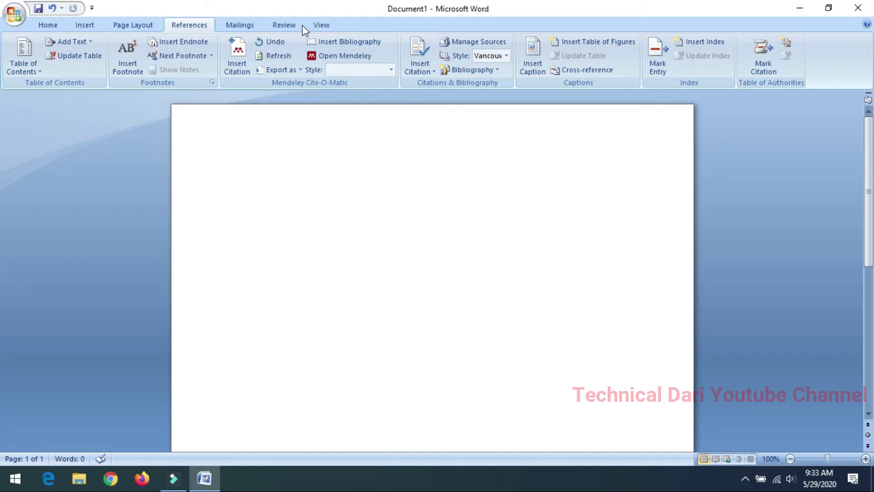
{"action": "left_click", "coordinate": [318, 27]}
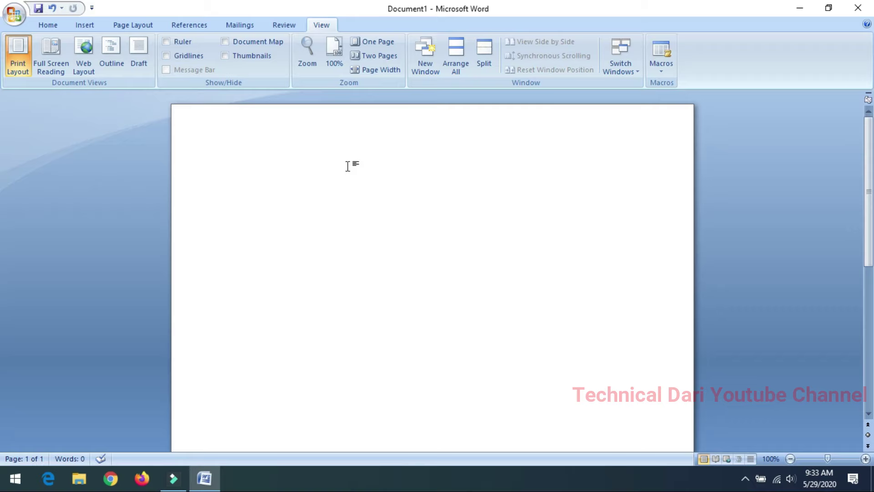
{"action": "left_click", "coordinate": [291, 26]}
{"action": "left_click", "coordinate": [318, 25]}
{"action": "left_click", "coordinate": [261, 27]}
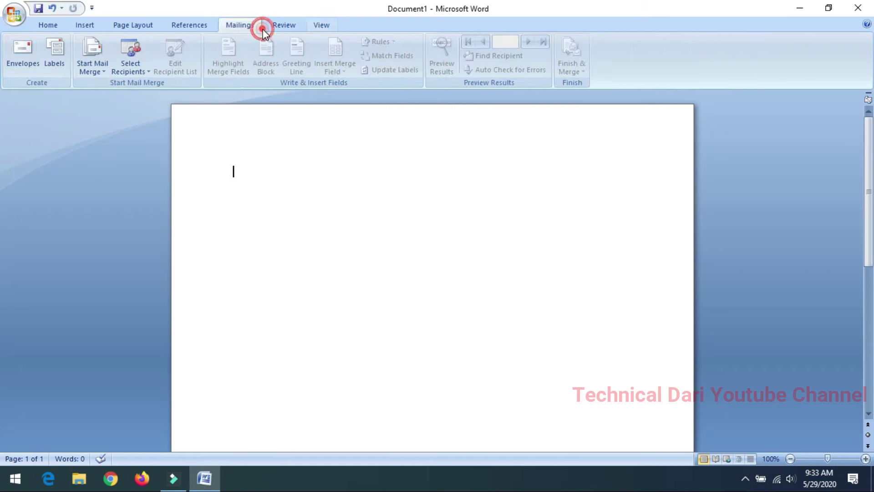
{"action": "left_click", "coordinate": [284, 26]}
{"action": "left_click", "coordinate": [326, 24]}
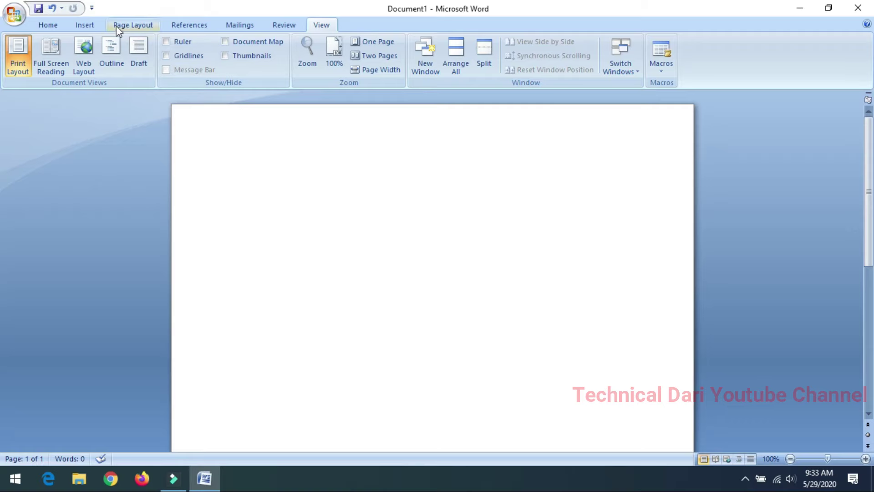
{"action": "left_click", "coordinate": [48, 25]}
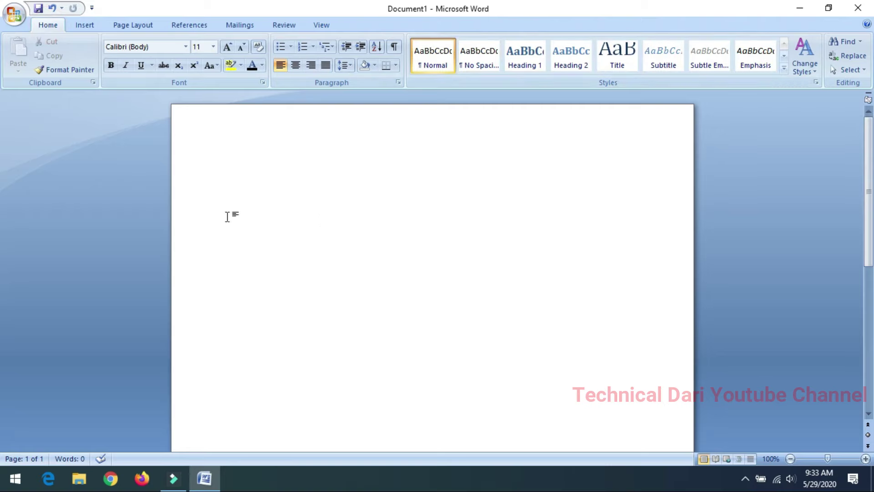
{"action": "left_click", "coordinate": [86, 25]}
{"action": "left_click", "coordinate": [143, 26]}
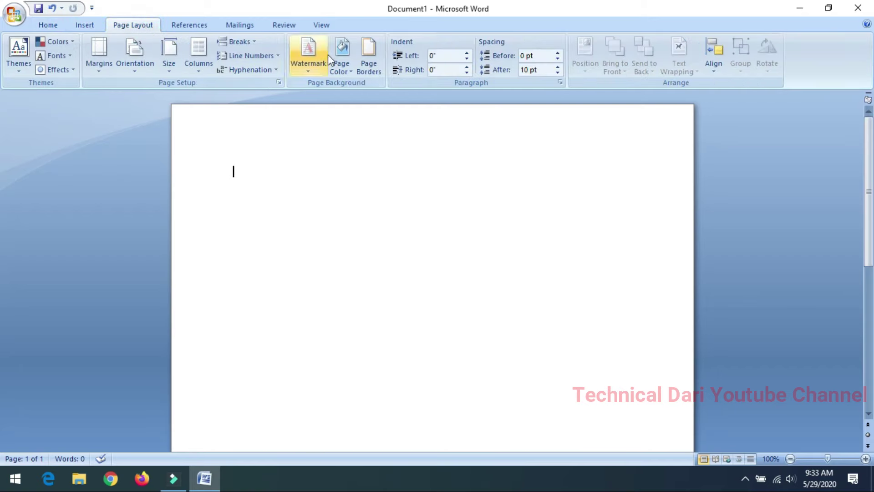
{"action": "scroll", "coordinate": [332, 53], "scroll_direction": "up", "scroll_amount": 2}
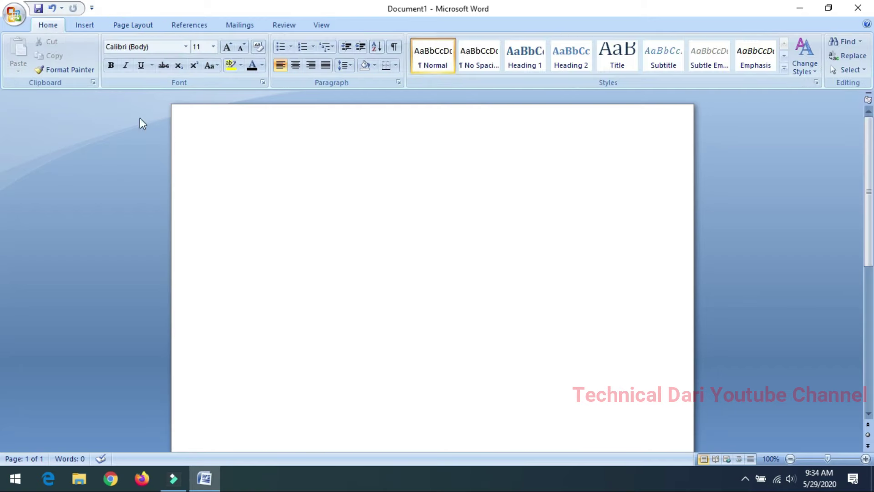
{"action": "left_click", "coordinate": [48, 27]}
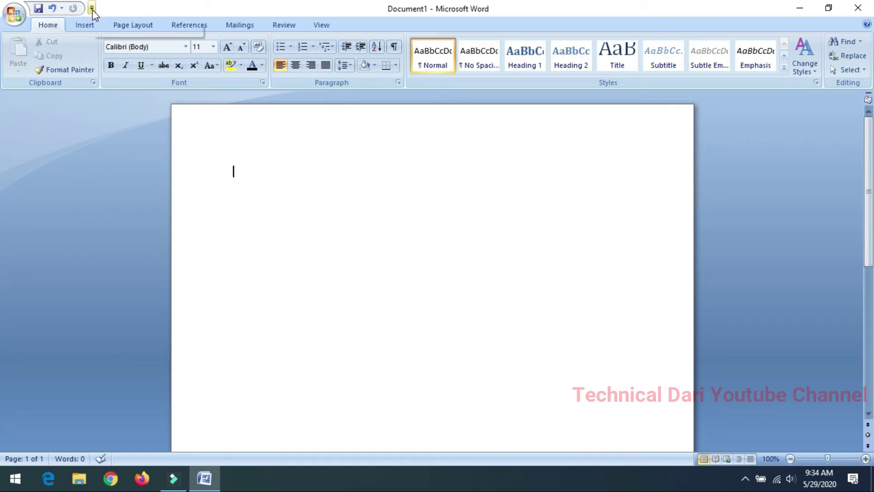
{"action": "left_click", "coordinate": [92, 8]}
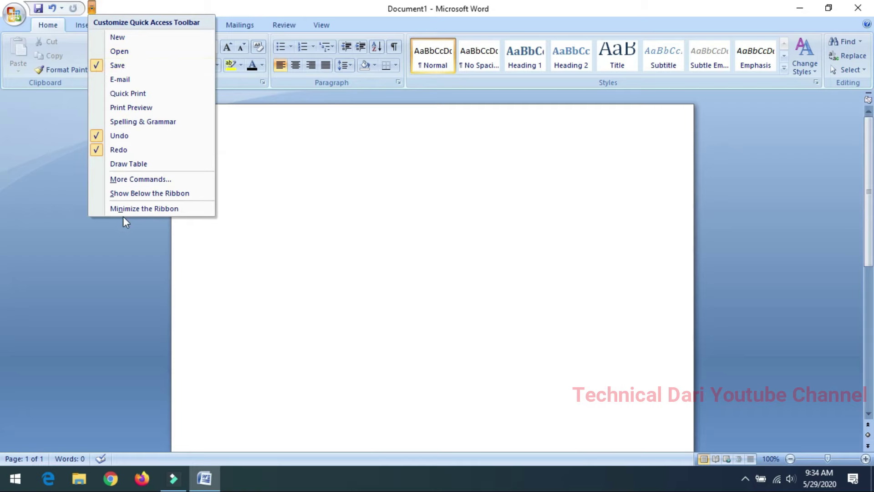
{"action": "left_click", "coordinate": [96, 210]}
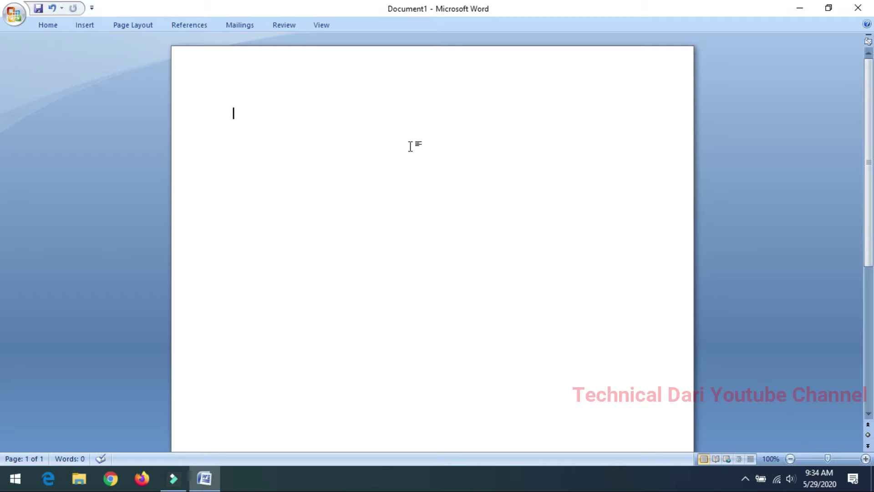
{"action": "left_click", "coordinate": [45, 26]}
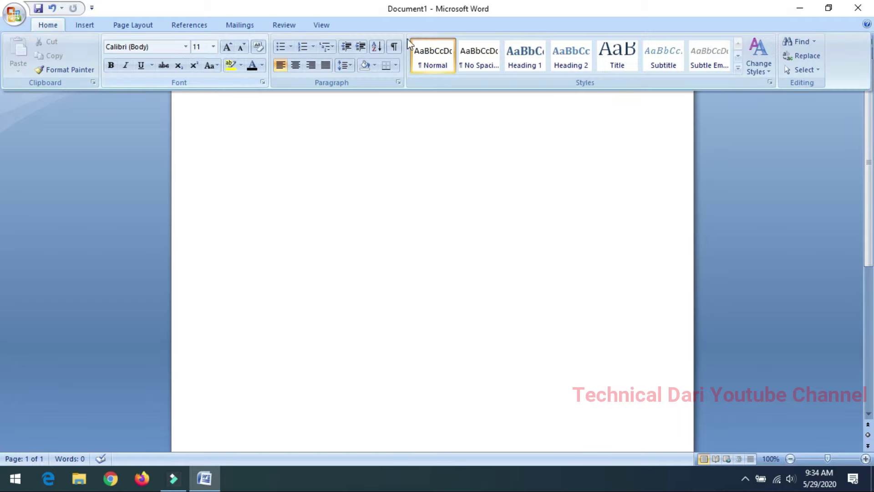
{"action": "left_click", "coordinate": [369, 171]}
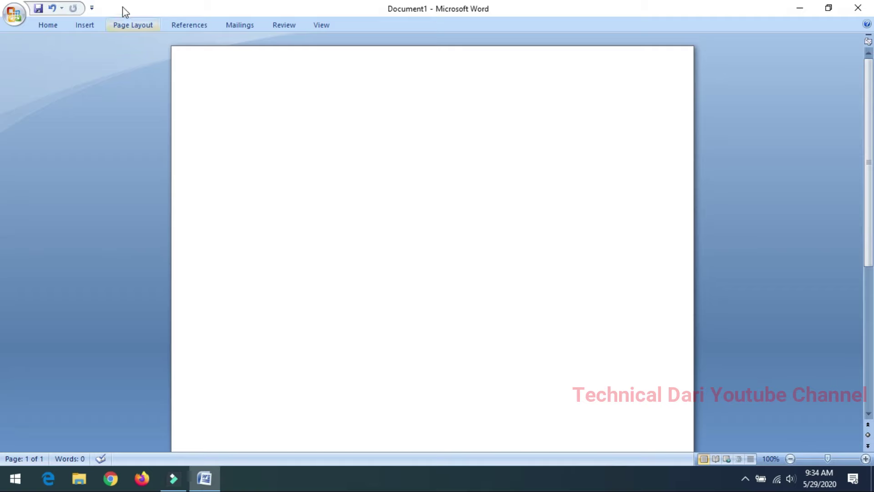
{"action": "left_click", "coordinate": [92, 8]}
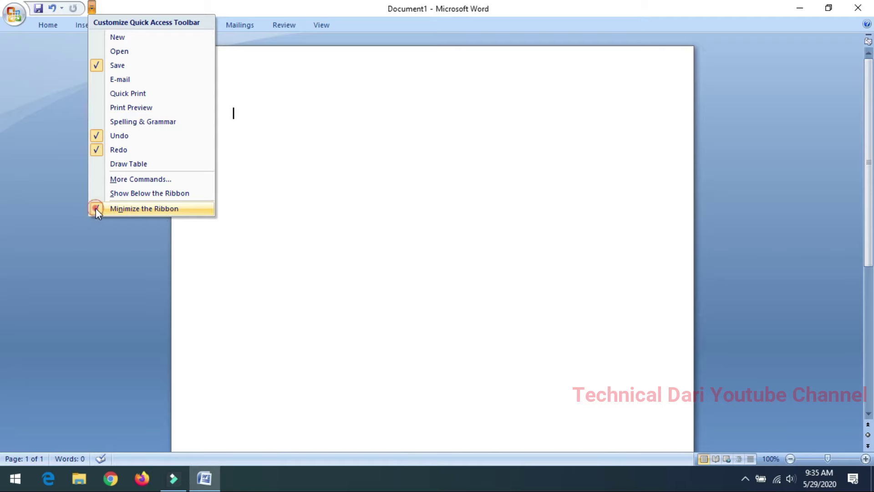
{"action": "left_click", "coordinate": [96, 209]}
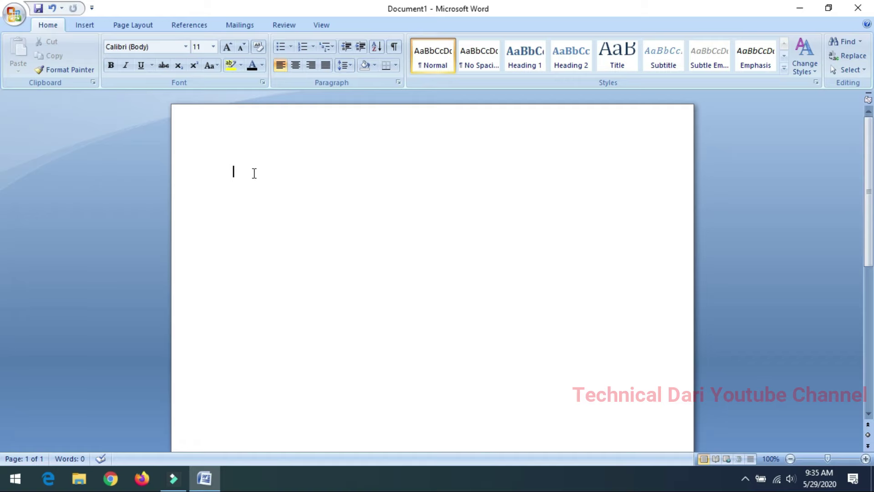
Clear the 'asdasd' test letters and type the line 'What is your name'
{"action": "key", "text": "ctrl+z"}
{"action": "type", "text": "asdasd"}
{"action": "key", "text": "BackSpace"}
{"action": "key", "text": "BackSpace"}
{"action": "key", "text": "BackSpace"}
{"action": "key", "text": "BackSpace"}
{"action": "key", "text": "BackSpace"}
{"action": "key", "text": "BackSpace"}
{"action": "type", "text": "What is your name"}
Zoom the page out to 80% and back in to 100%
{"action": "left_click", "coordinate": [790, 458]}
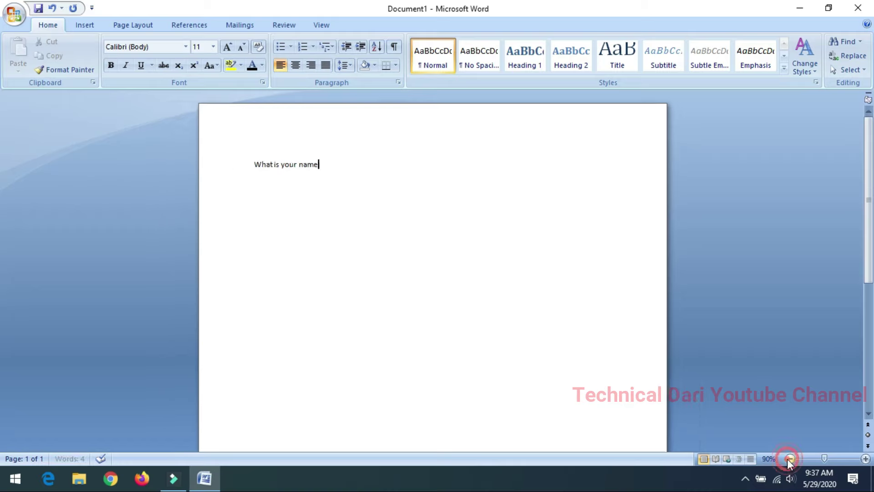
{"action": "left_click", "coordinate": [791, 459]}
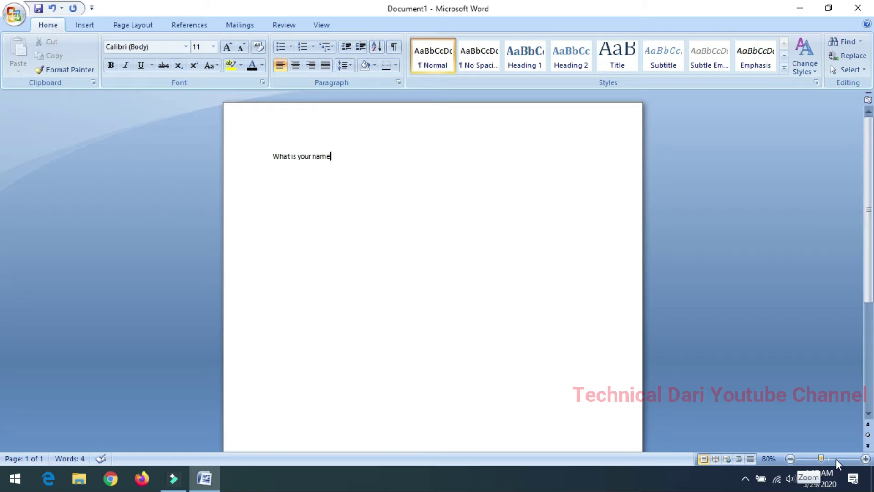
{"action": "left_click", "coordinate": [865, 458]}
{"action": "left_click", "coordinate": [865, 458]}
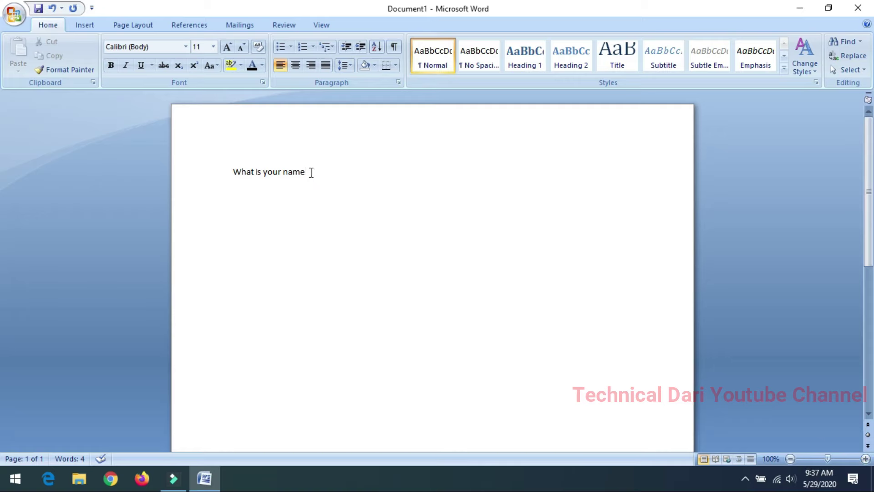
Select all of the 'What is your name' text and delete it
{"action": "left_click_drag", "start_coordinate": [308, 173], "coordinate": [235, 174]}
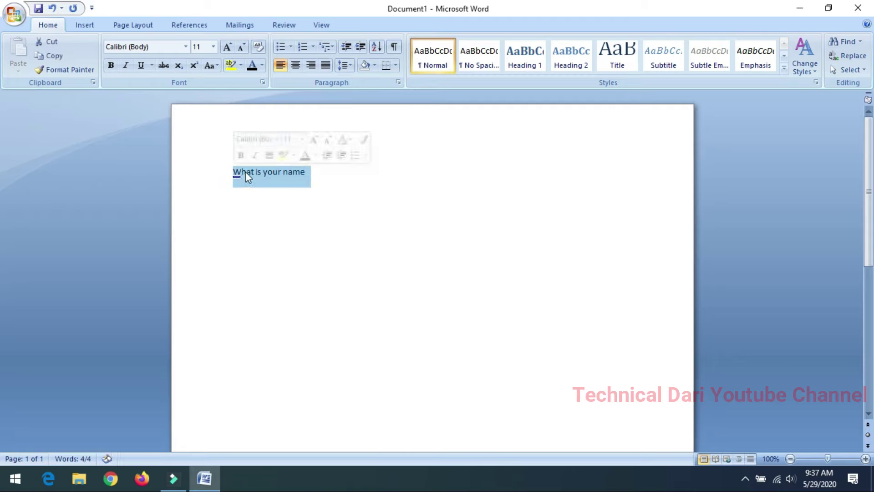
{"action": "left_click", "coordinate": [263, 181]}
{"action": "key", "text": "ctrl+a"}
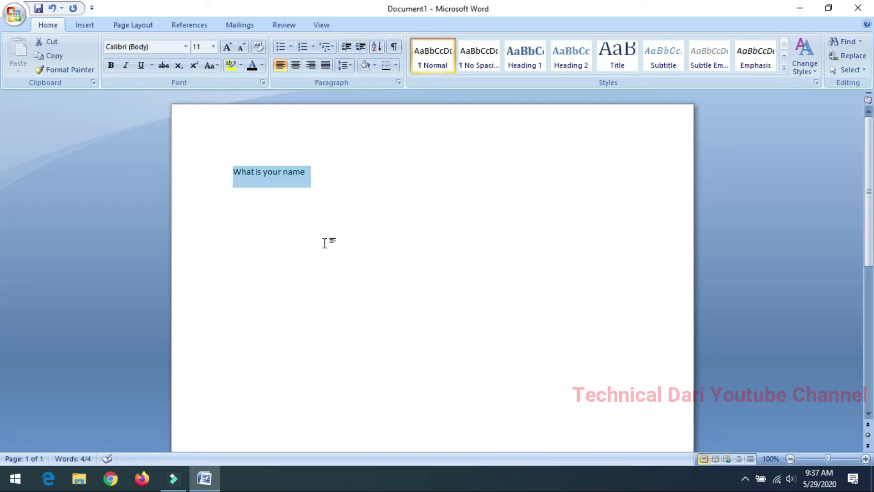
{"action": "key", "text": "Delete"}
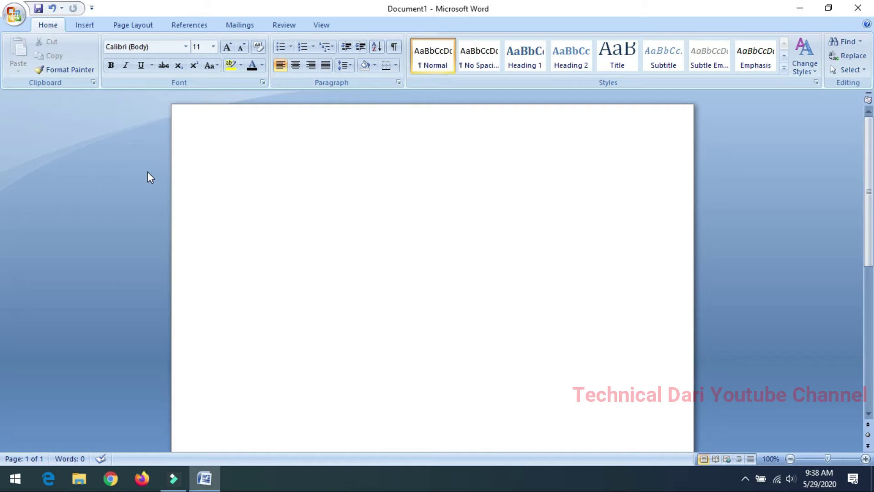
Change the font to Preeti
{"action": "left_click", "coordinate": [155, 46]}
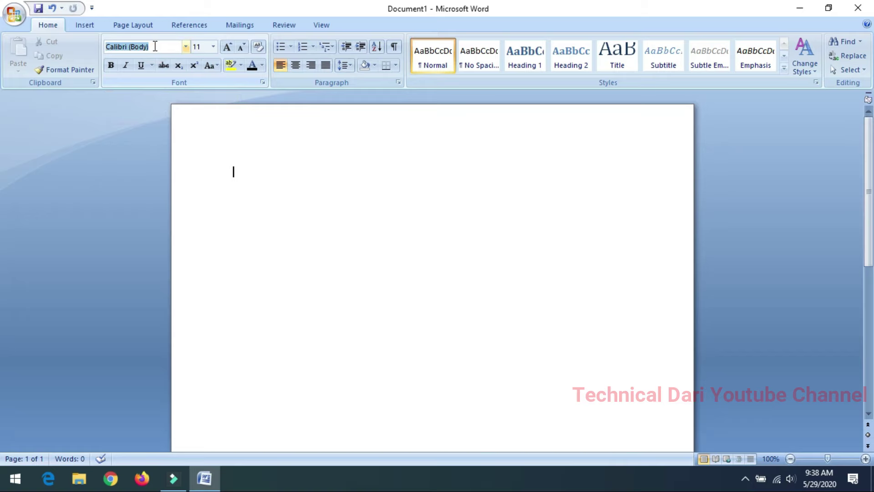
{"action": "type", "text": "Preetiee"}
{"action": "left_click", "coordinate": [136, 47]}
{"action": "key", "text": "Return"}
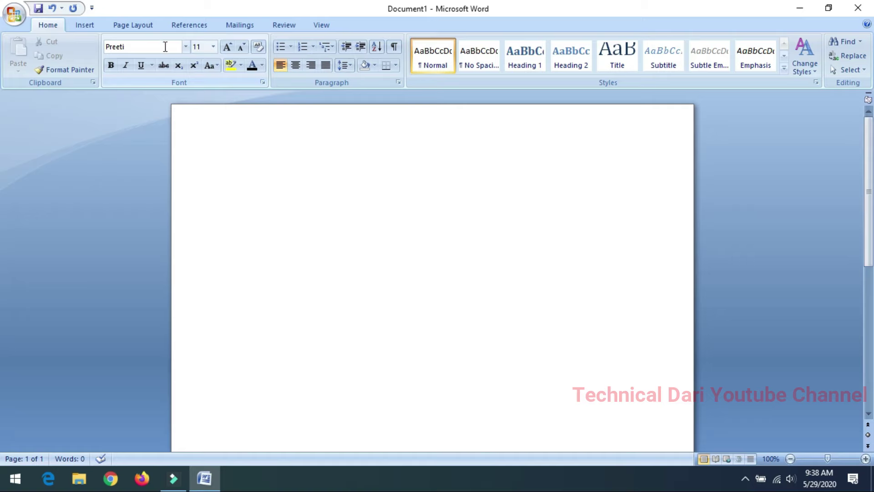
Set the font size to 26 pt from the size list
{"action": "left_click", "coordinate": [206, 46]}
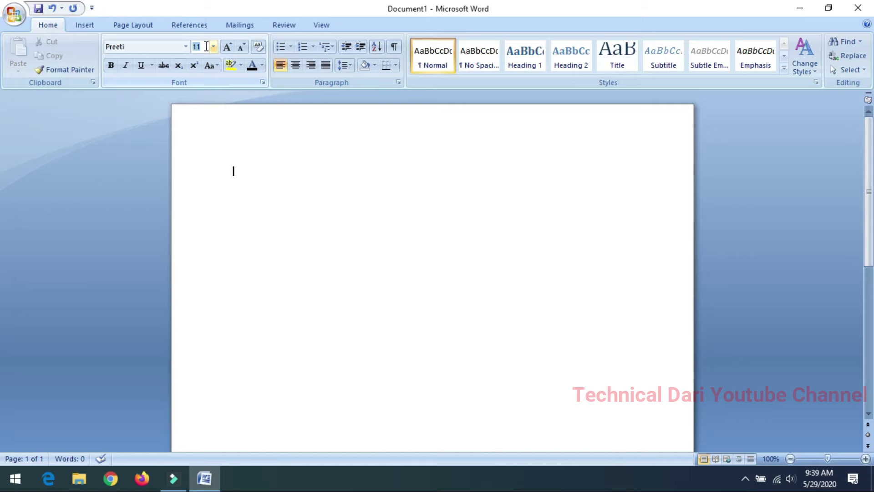
{"action": "type", "text": "20"}
{"action": "key", "text": "BackSpace"}
{"action": "key", "text": "BackSpace"}
{"action": "left_click", "coordinate": [214, 47]}
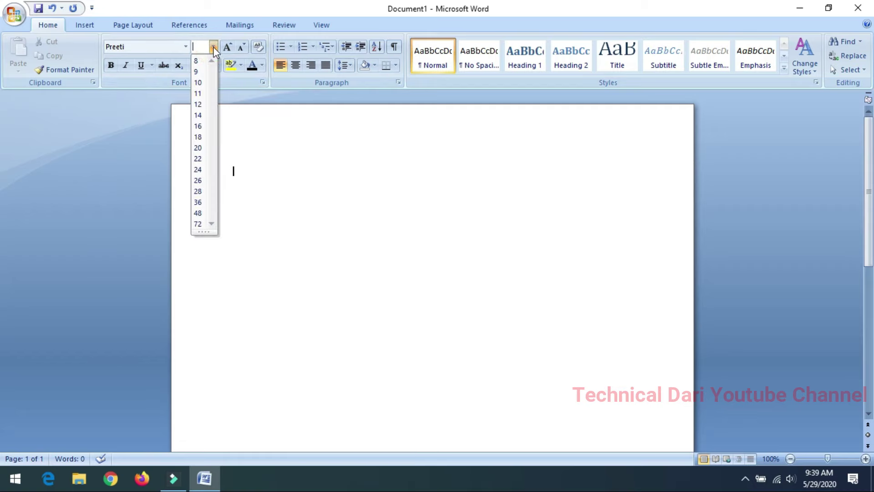
{"action": "left_click", "coordinate": [201, 180]}
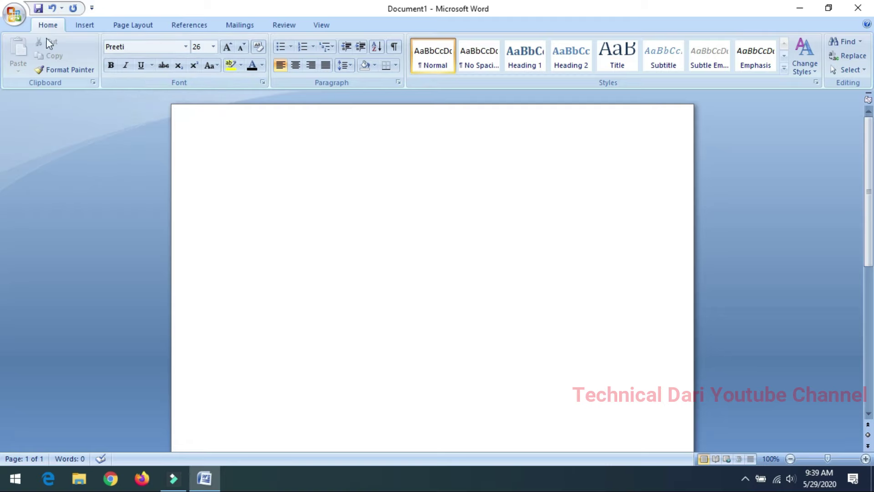
Type the Nepali question 'tkfO{sf] 3/ sxfF xf] ?' in Preeti 26 pt
{"action": "left_click", "coordinate": [130, 47]}
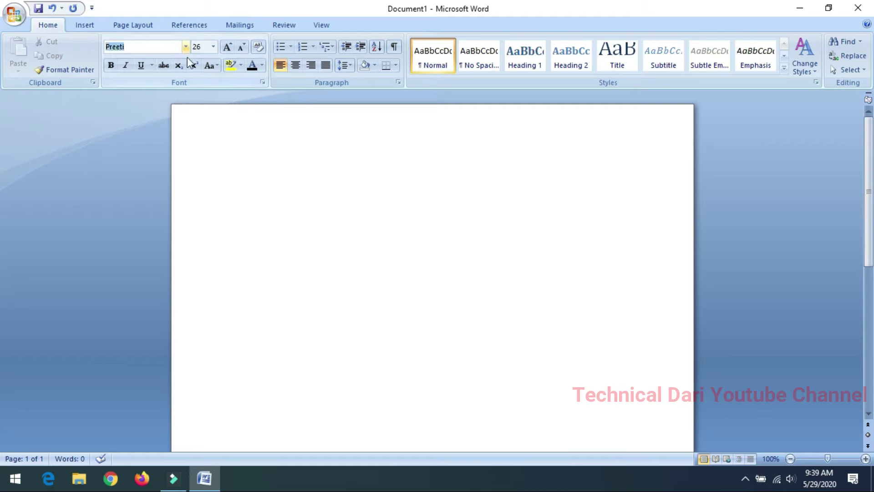
{"action": "left_click", "coordinate": [204, 47]}
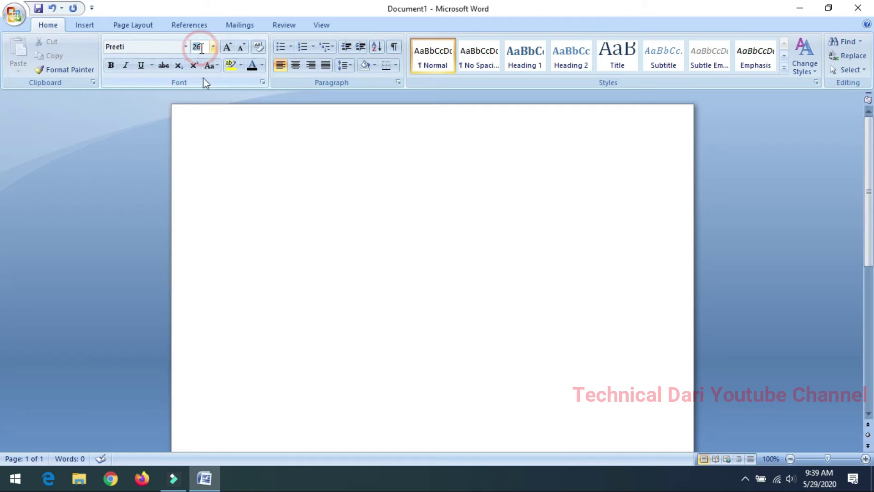
{"action": "left_click", "coordinate": [230, 160]}
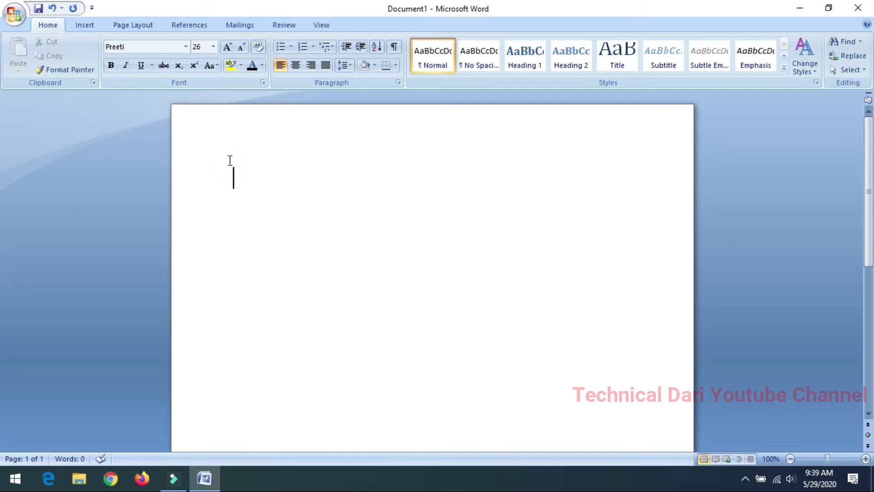
{"action": "type", "text": "tkfO{sf] 3/ sxfF xf] ?"}
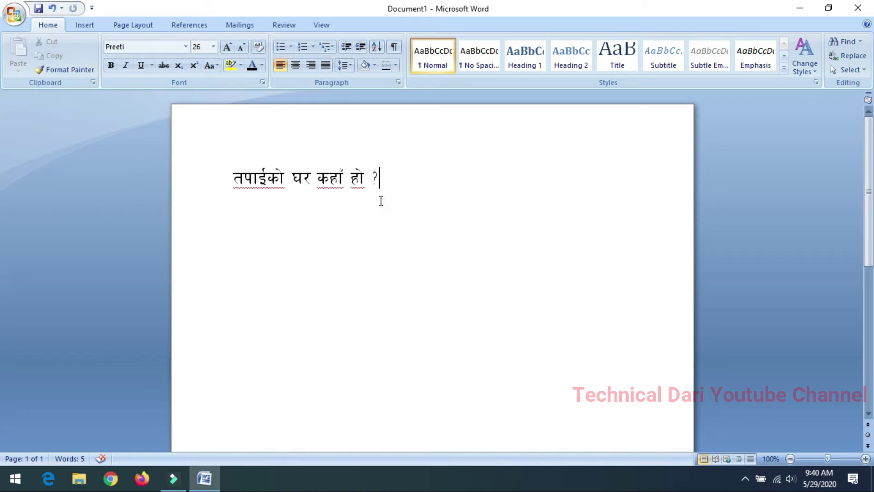
Select the entire Nepali question line, dragging from its end to its start
{"action": "left_click_drag", "start_coordinate": [230, 178], "coordinate": [372, 178]}
{"action": "left_click", "coordinate": [381, 180]}
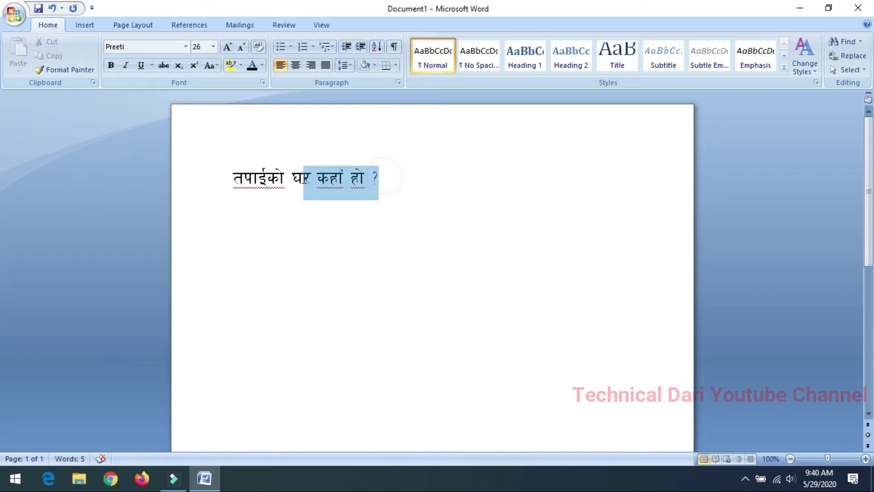
{"action": "left_click_drag", "start_coordinate": [379, 178], "coordinate": [233, 178]}
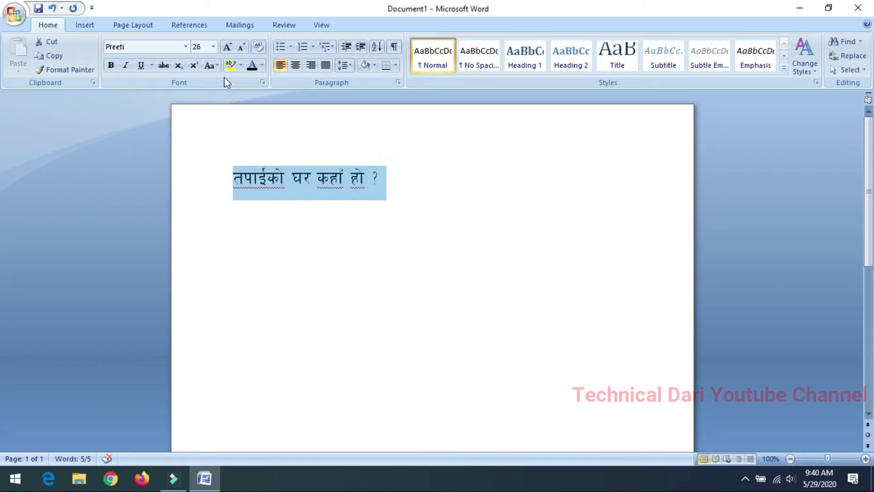
Resize the selected Nepali line to 20 pt, then to 40 pt
{"action": "left_click", "coordinate": [202, 46]}
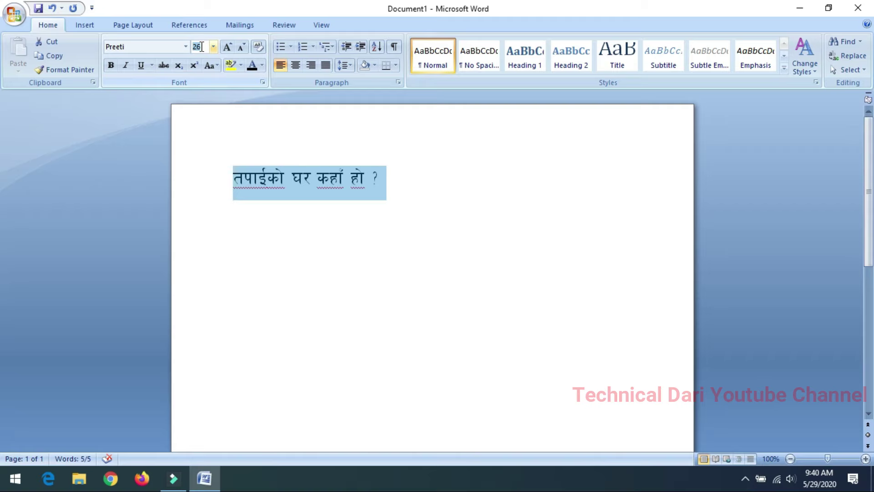
{"action": "type", "text": "20"}
{"action": "key", "text": "Return"}
{"action": "left_click", "coordinate": [201, 46]}
{"action": "type", "text": "4"}
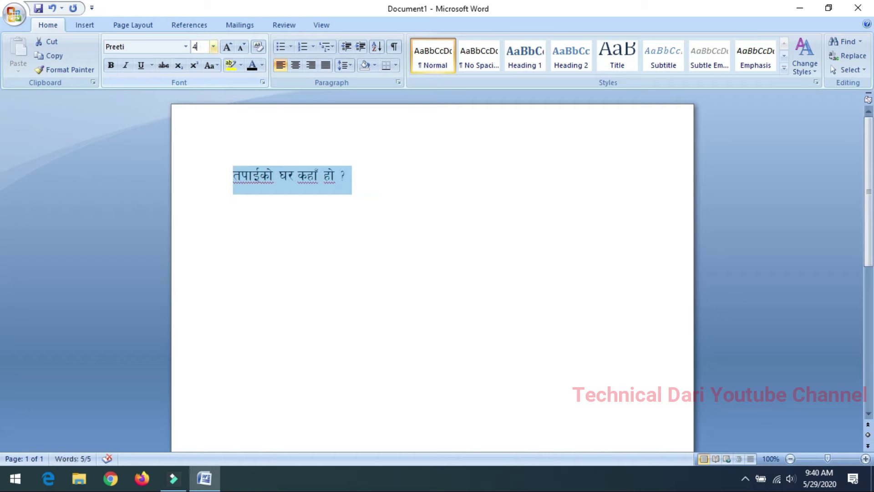
{"action": "type", "text": "0"}
{"action": "key", "text": "Return"}
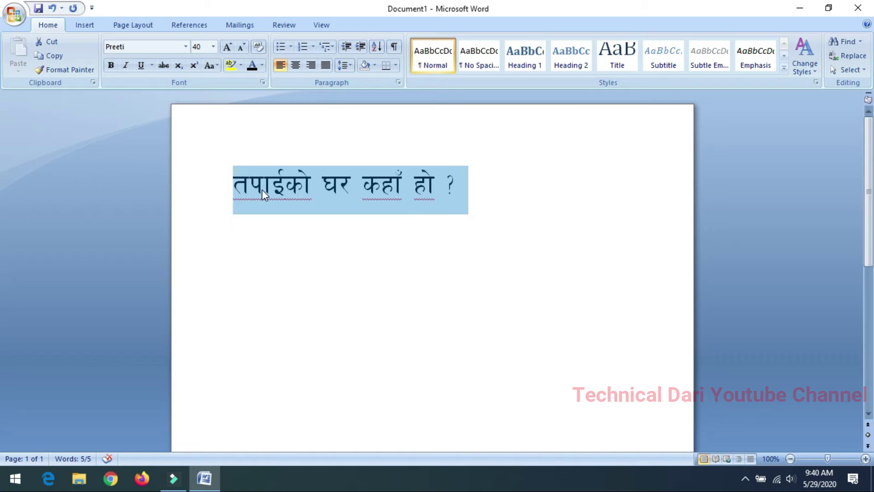
Reselect the 40 pt Nepali line and open the font name list
{"action": "left_click", "coordinate": [324, 181]}
{"action": "left_click_drag", "start_coordinate": [455, 183], "coordinate": [238, 175]}
{"action": "left_click", "coordinate": [186, 46]}
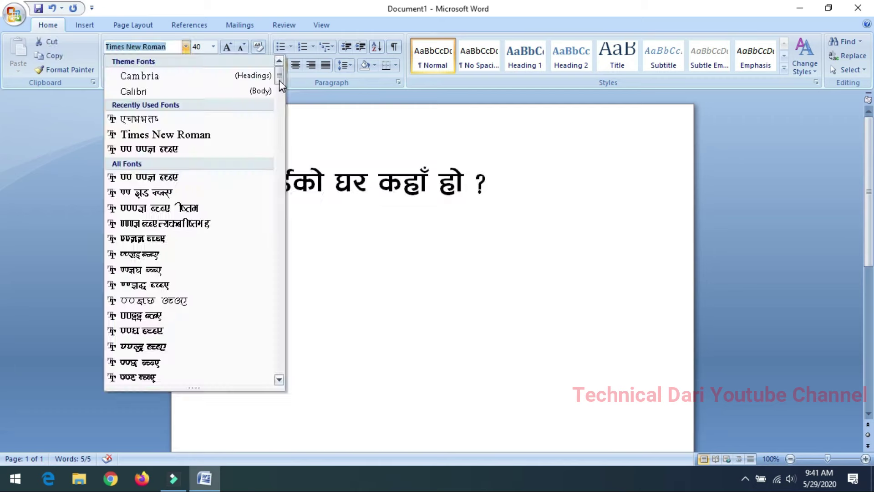
{"action": "left_click", "coordinate": [184, 46]}
{"action": "left_click", "coordinate": [185, 47]}
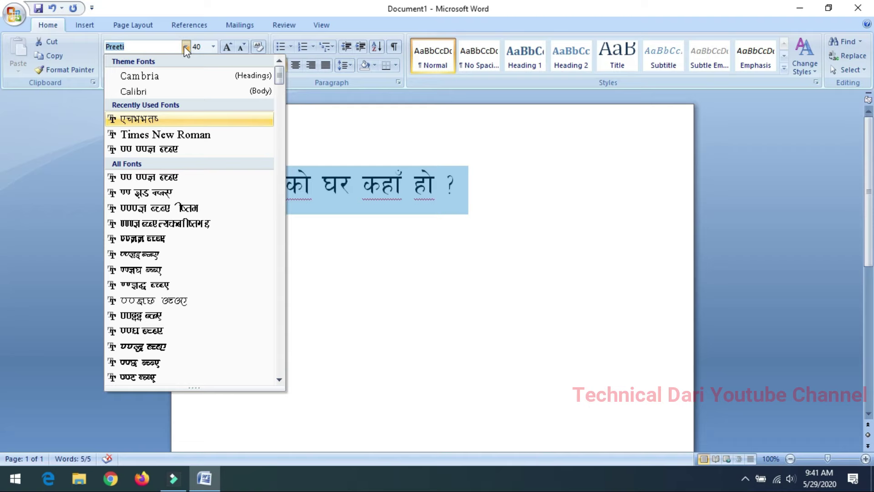
Apply Cambria (Headings) to the line, turning it into Latin characters 'tkfO{sf] 3/ sxfF xf] <'
{"action": "left_click", "coordinate": [156, 81]}
{"action": "left_click", "coordinate": [440, 307]}
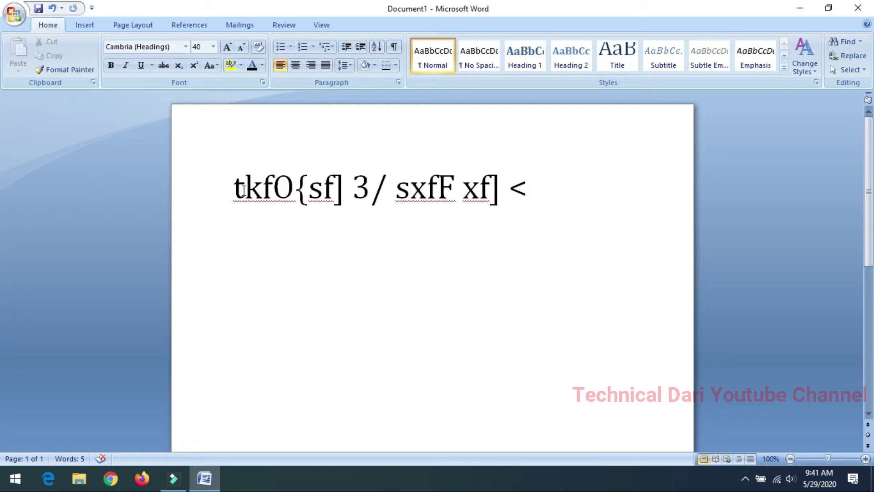
{"action": "left_click_drag", "start_coordinate": [232, 189], "coordinate": [546, 191]}
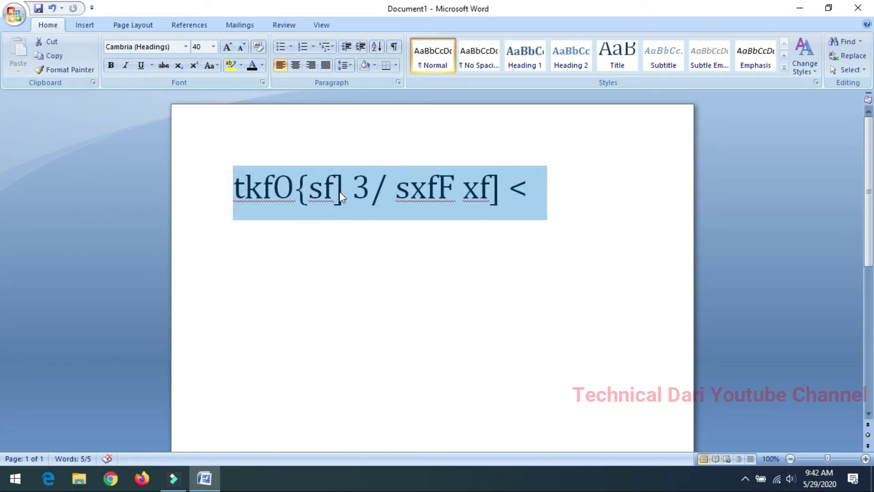
{"action": "left_click", "coordinate": [332, 205]}
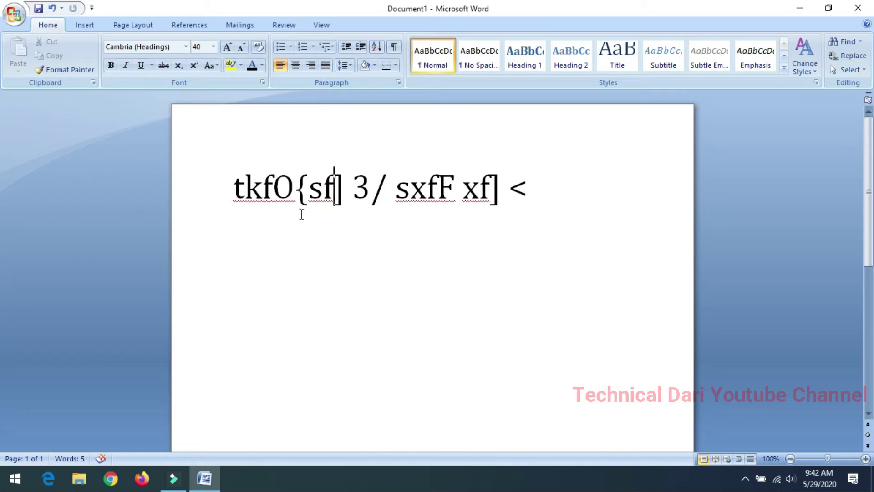
Replace the garbled line with 'What is your name ?' in Cambria 40 pt
{"action": "triple_click", "coordinate": [556, 186]}
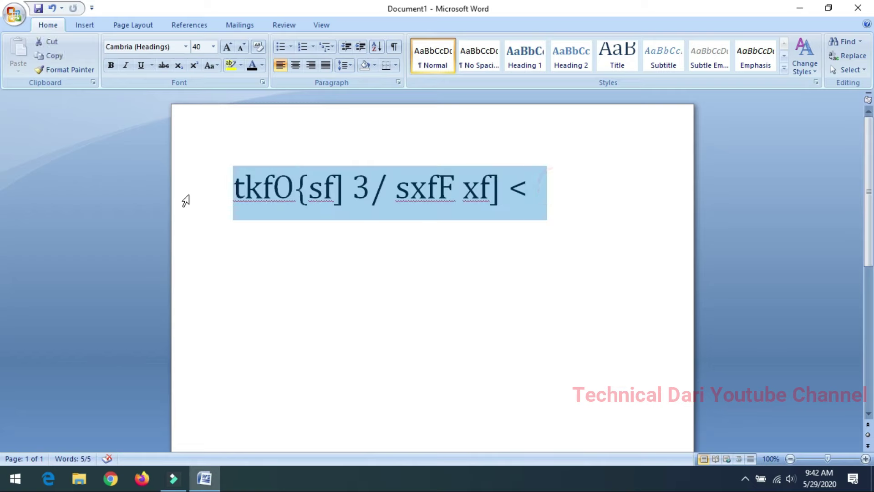
{"action": "key", "text": "Delete"}
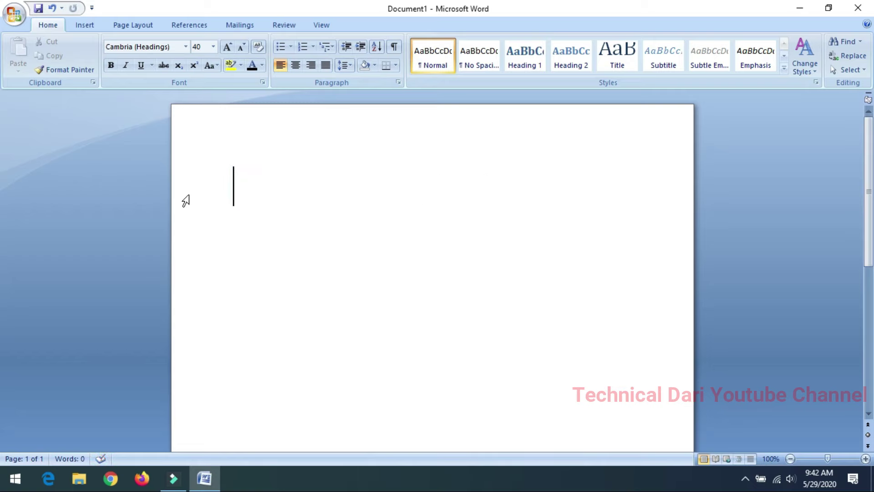
{"action": "type", "text": "What is your na"}
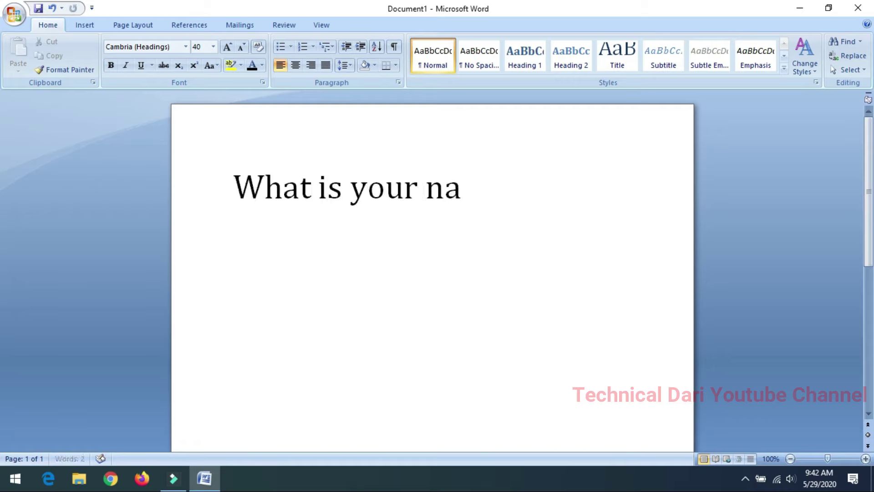
{"action": "type", "text": "me ?"}
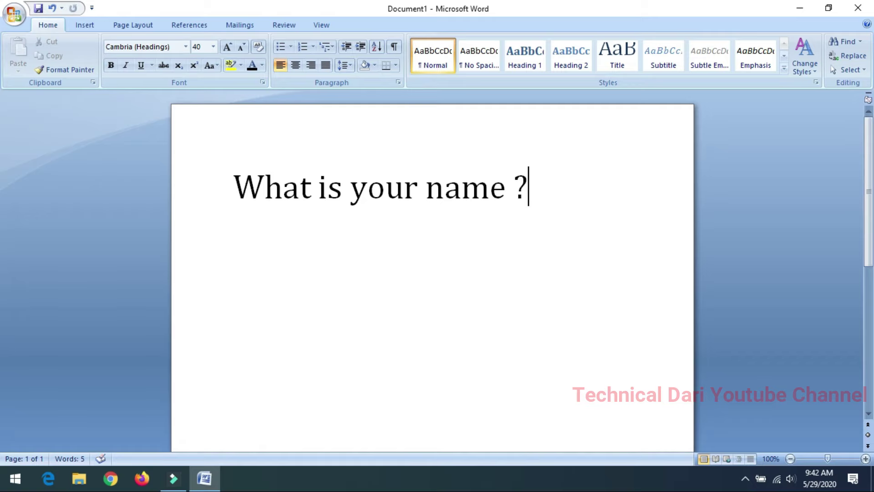
{"action": "left_click", "coordinate": [157, 46]}
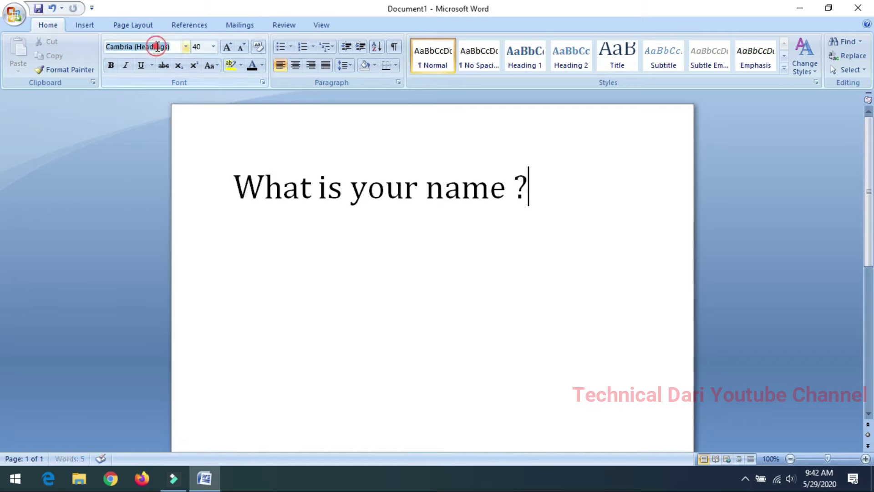
{"action": "left_click", "coordinate": [185, 48]}
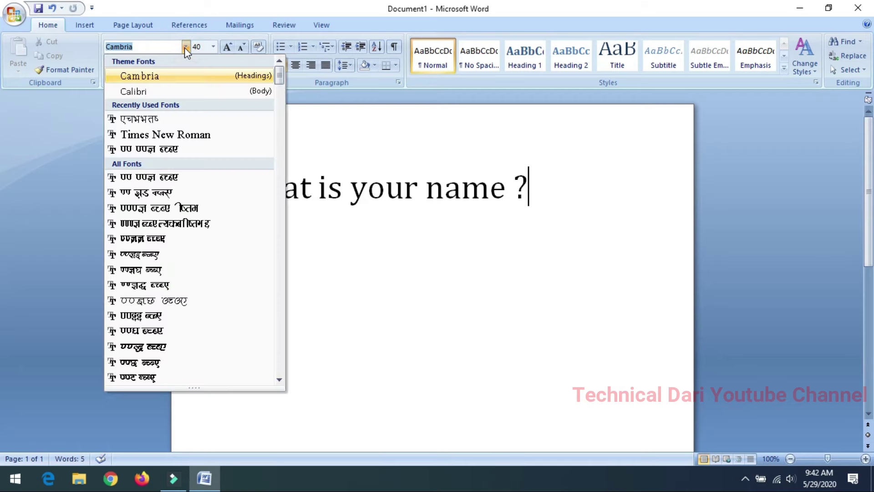
{"action": "left_click", "coordinate": [141, 76]}
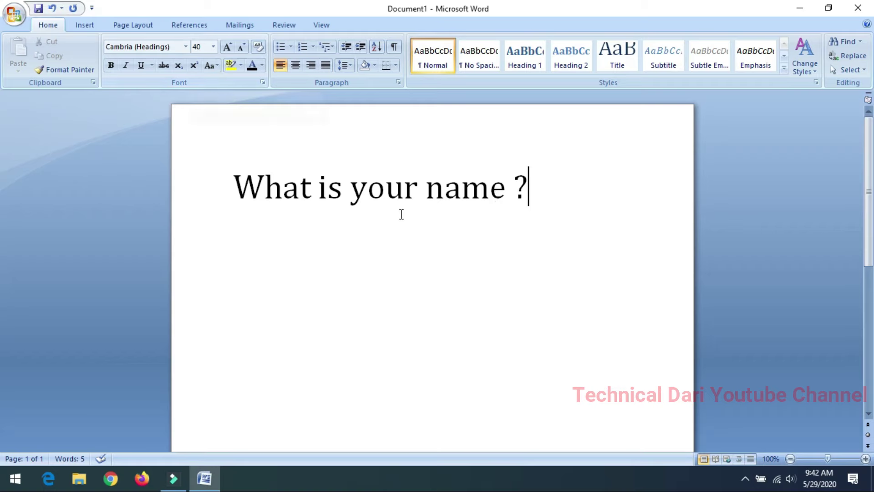
{"action": "left_click_drag", "start_coordinate": [233, 188], "coordinate": [542, 203]}
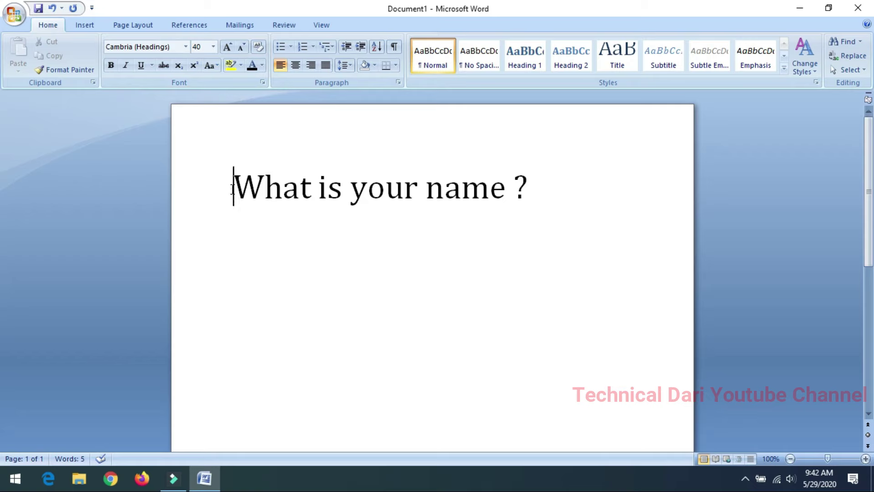
{"action": "left_click", "coordinate": [537, 267]}
{"action": "key", "text": "ctrl+a"}
{"action": "left_click", "coordinate": [609, 244]}
{"action": "left_click_drag", "start_coordinate": [537, 187], "coordinate": [253, 182]}
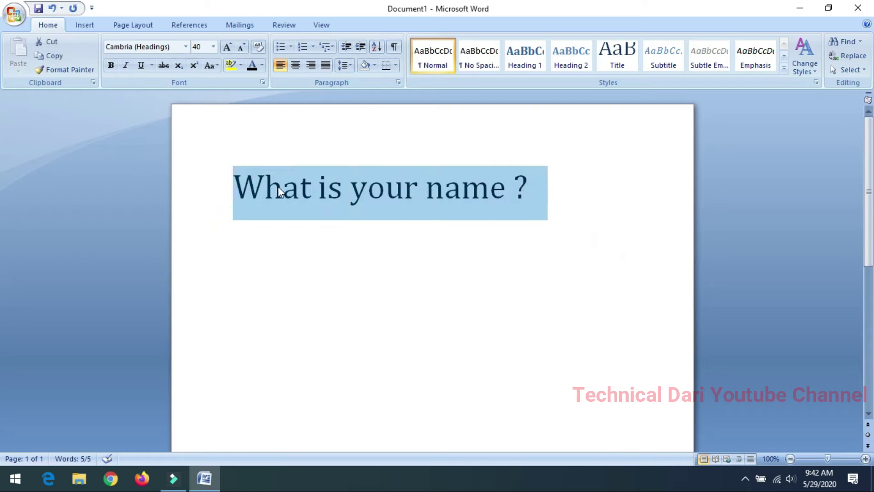
{"action": "left_click", "coordinate": [528, 186]}
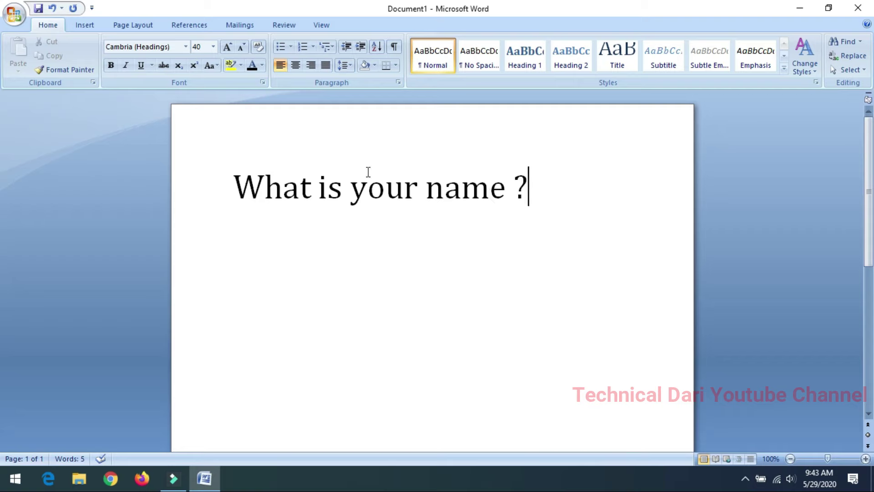
Set the font size to 50 and type 'what' after the question
{"action": "left_click", "coordinate": [200, 46]}
{"action": "type", "text": "50"}
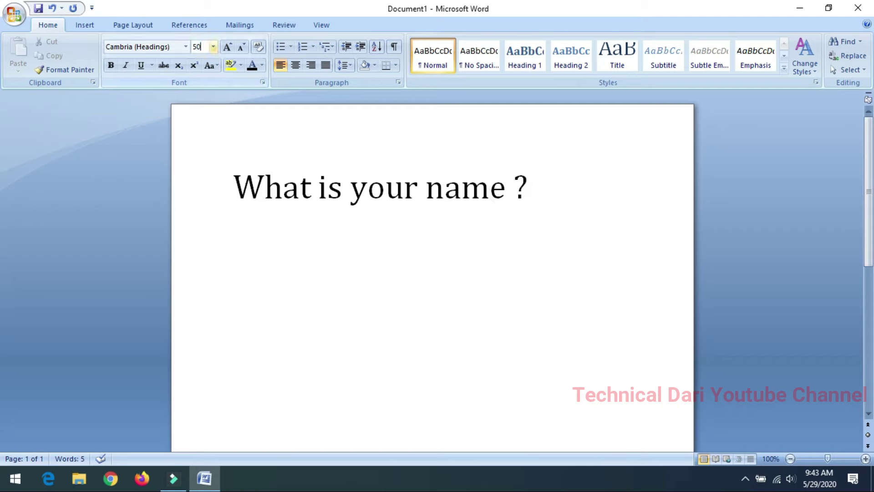
{"action": "key", "text": "Return"}
{"action": "type", "text": "w"}
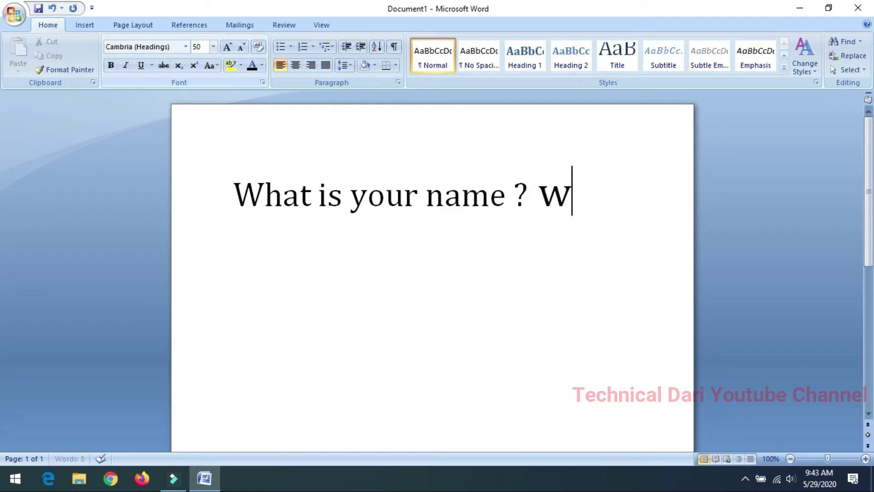
{"action": "type", "text": "hat"}
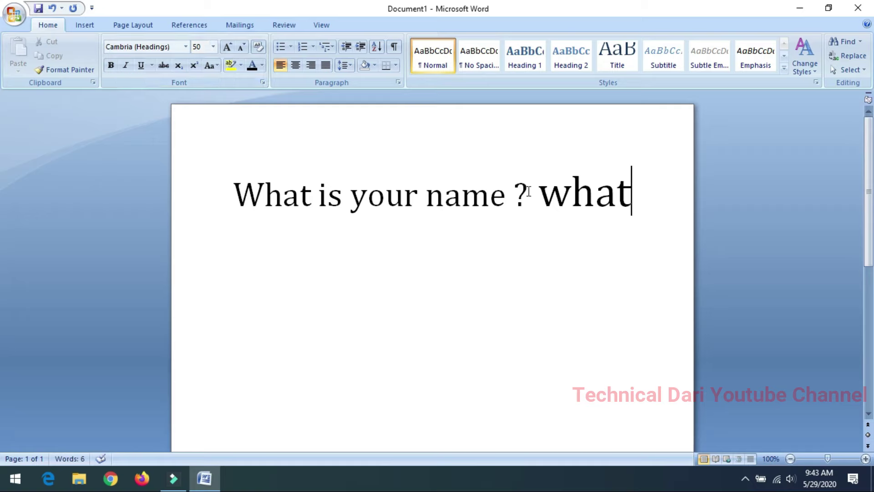
Select parts of the line, then deselect and put the caret after the '?'
{"action": "left_click_drag", "start_coordinate": [531, 193], "coordinate": [262, 184]}
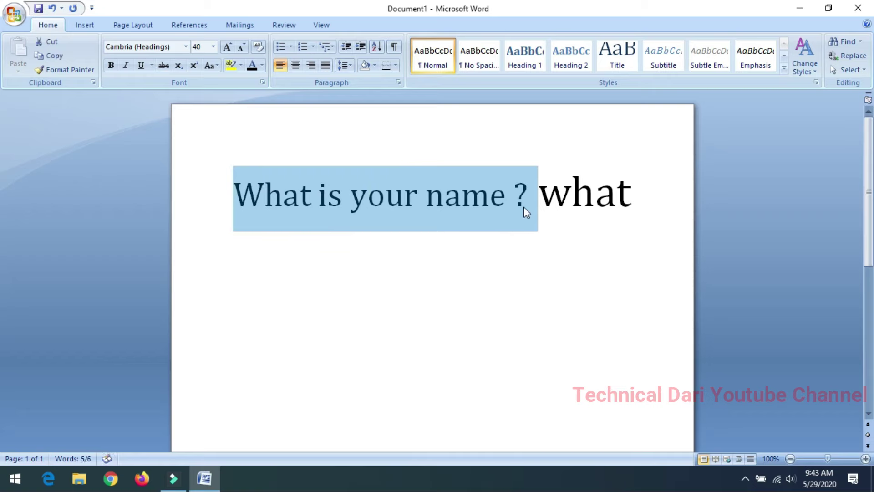
{"action": "left_click", "coordinate": [538, 196]}
{"action": "left_click_drag", "start_coordinate": [541, 195], "coordinate": [643, 195]}
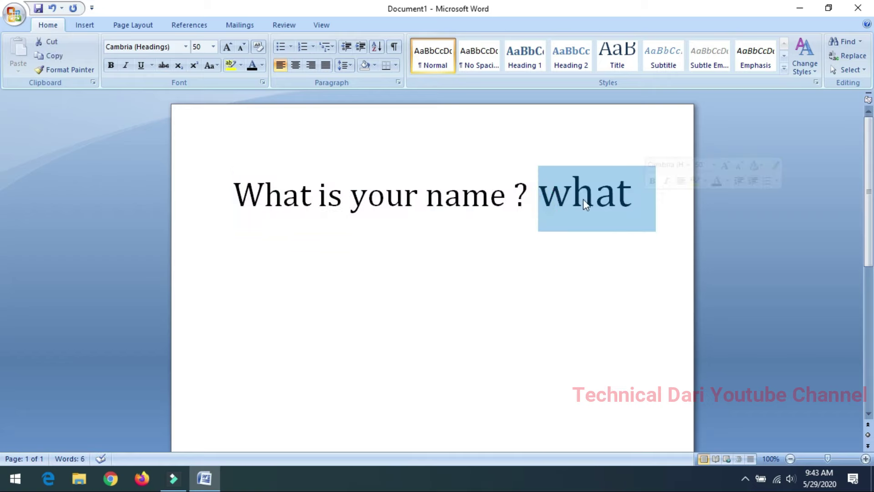
{"action": "left_click", "coordinate": [537, 195]}
{"action": "left_click", "coordinate": [527, 195]}
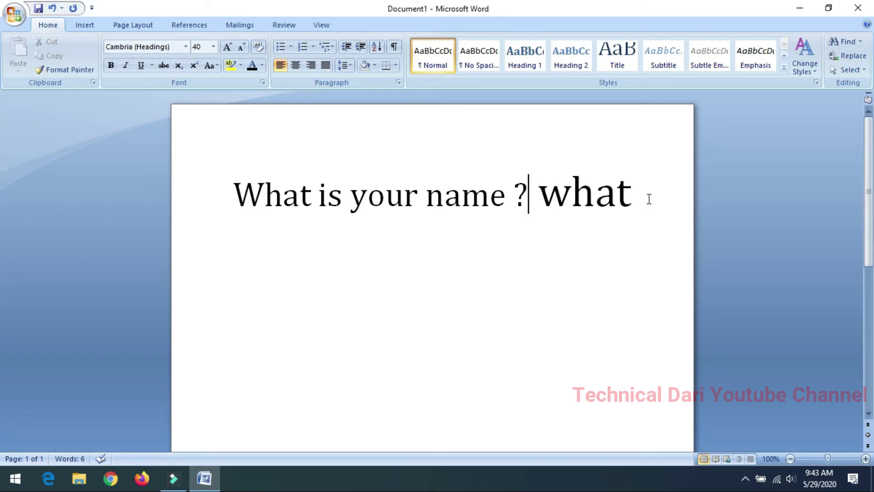
Delete the old line and type 'What is' using a 20 pt font size
{"action": "left_click_drag", "start_coordinate": [648, 199], "coordinate": [279, 182]}
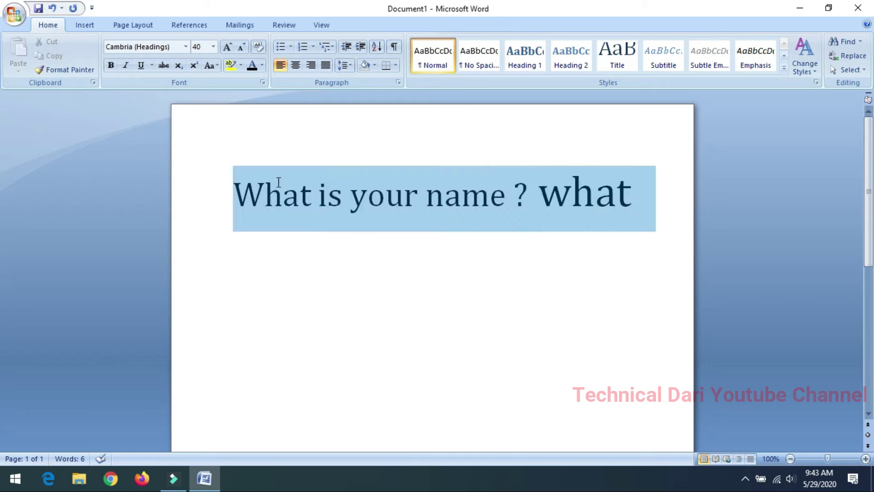
{"action": "key", "text": "Delete"}
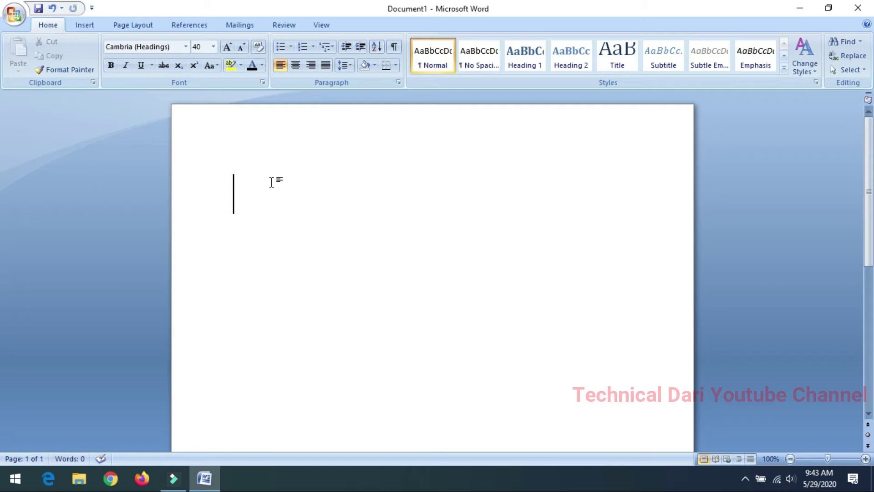
{"action": "type", "text": "what"}
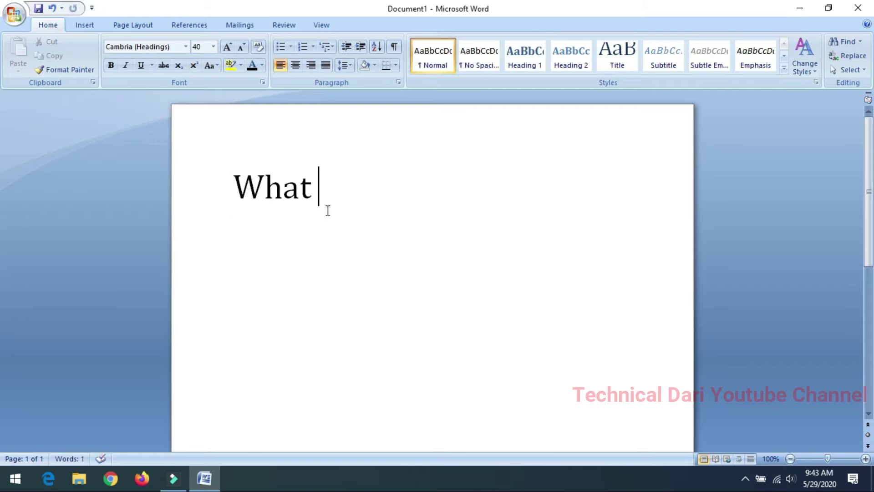
{"action": "left_click", "coordinate": [212, 46]}
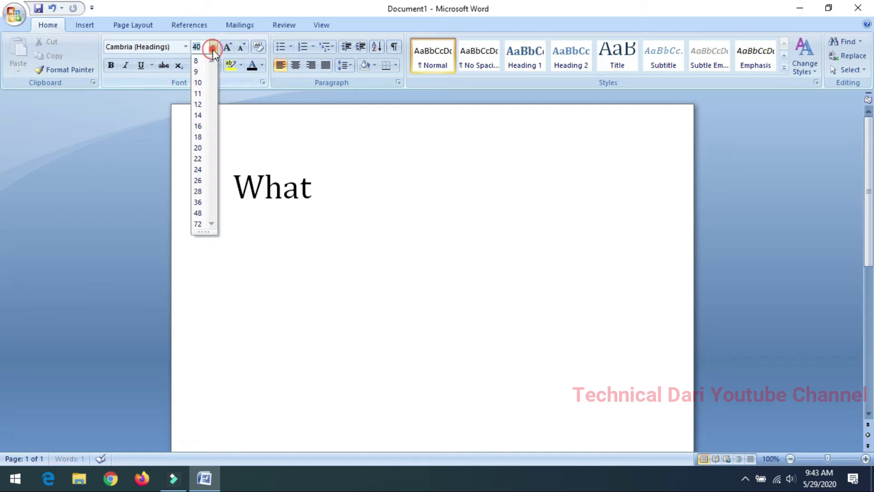
{"action": "left_click", "coordinate": [198, 147]}
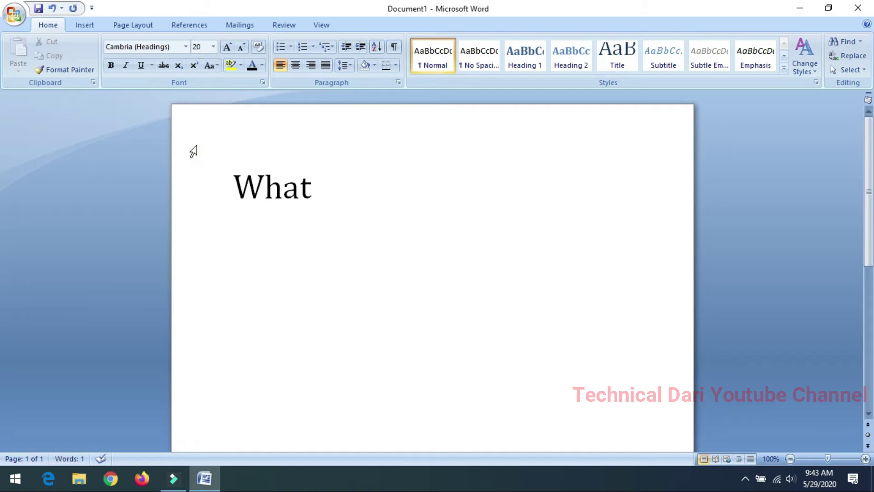
{"action": "type", "text": " is"}
Select the whole 'What is' line and apply 20 pt to it
{"action": "left_click", "coordinate": [314, 188]}
{"action": "triple_click", "coordinate": [339, 189]}
{"action": "left_click", "coordinate": [201, 46]}
{"action": "type", "text": "20"}
{"action": "key", "text": "Return"}
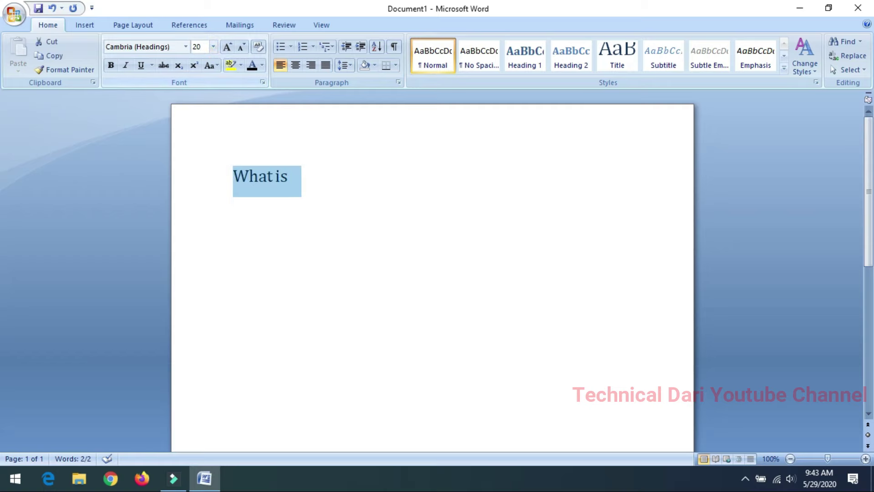
{"action": "left_click", "coordinate": [268, 186]}
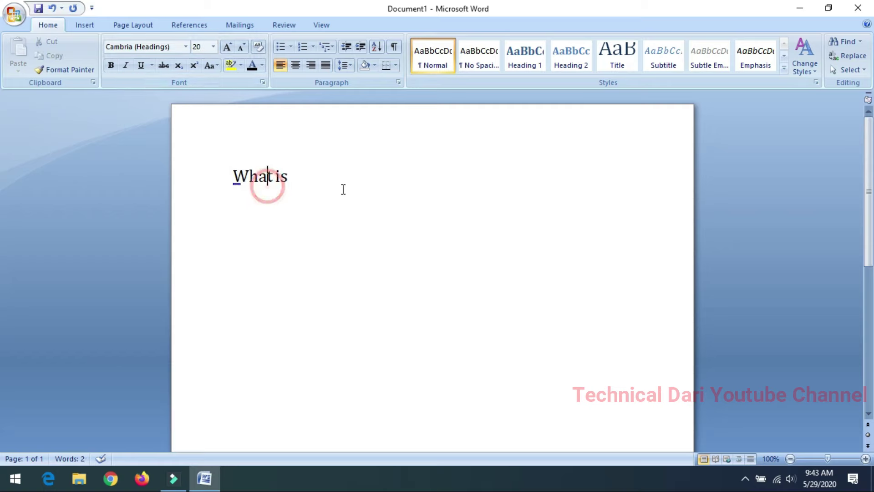
Replace 'What is' with 'what is your name' and select the whole line
{"action": "left_click", "coordinate": [289, 175]}
{"action": "key", "text": "ctrl+a"}
{"action": "key", "text": "BackSpace"}
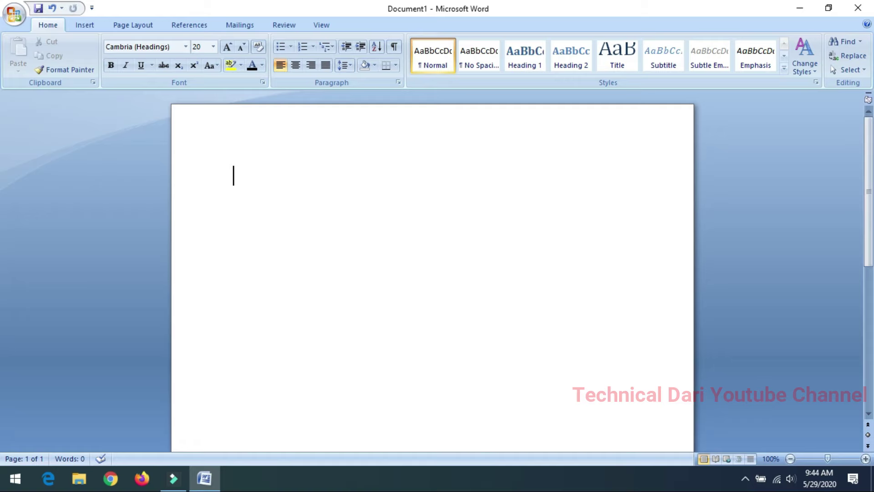
{"action": "type", "text": "what is your"}
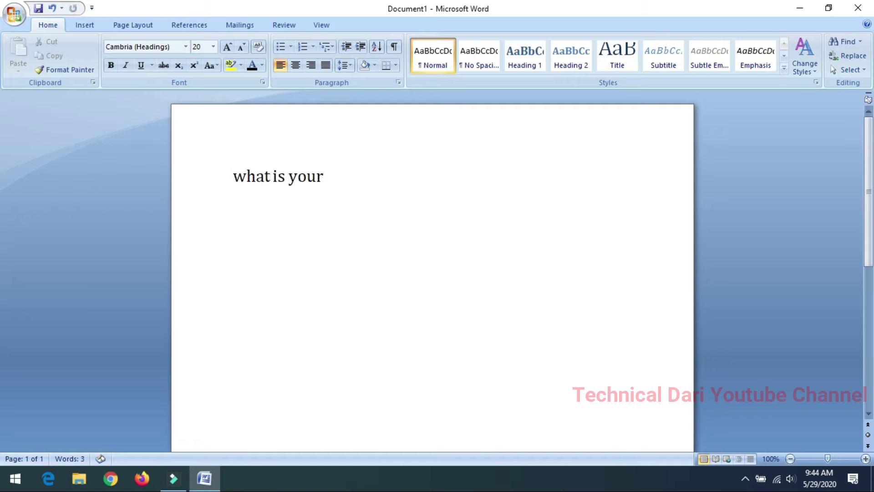
{"action": "type", "text": " name"}
{"action": "scroll", "coordinate": [540, 264], "scroll_direction": "down", "scroll_amount": 5}
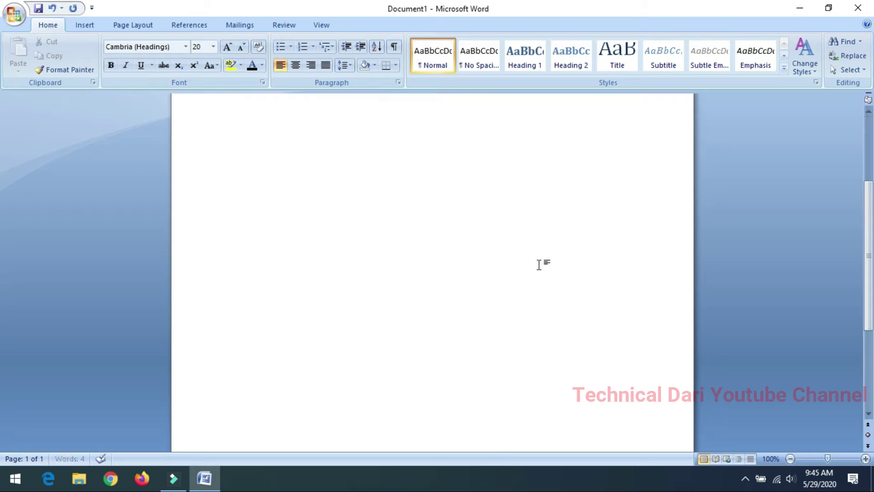
{"action": "scroll", "coordinate": [530, 273], "scroll_direction": "up", "scroll_amount": 5}
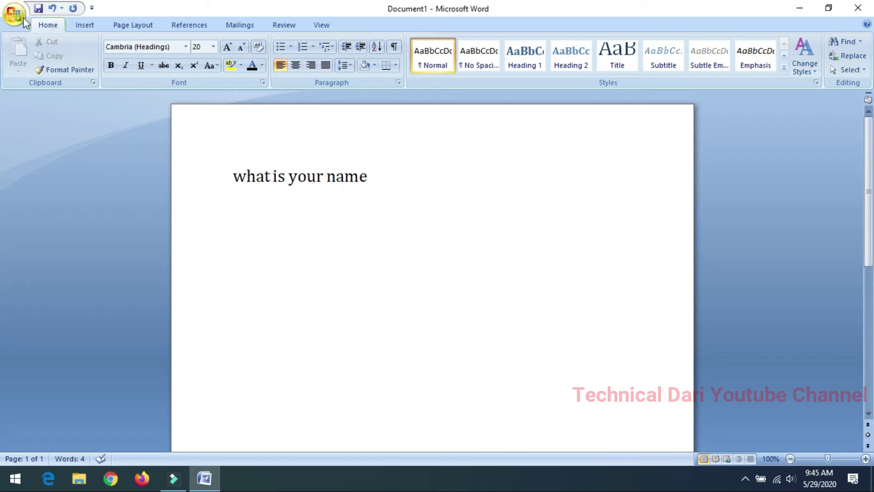
{"action": "triple_click", "coordinate": [8, 253]}
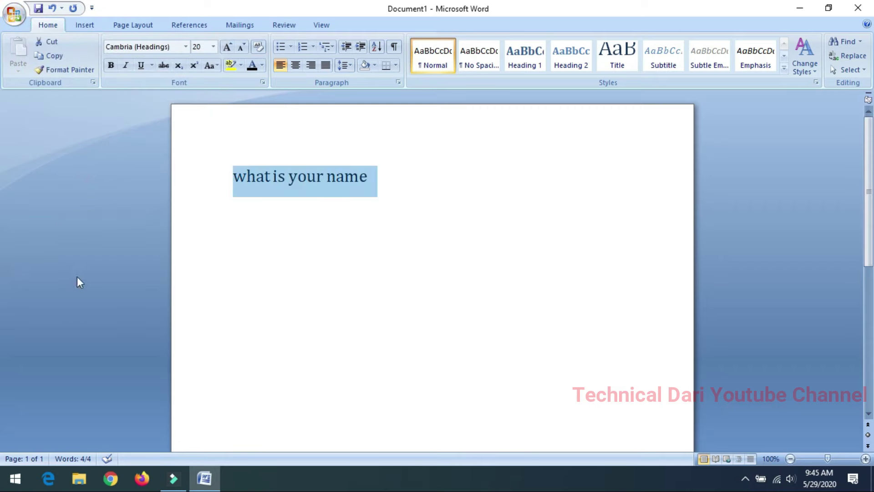
{"action": "left_click", "coordinate": [17, 14]}
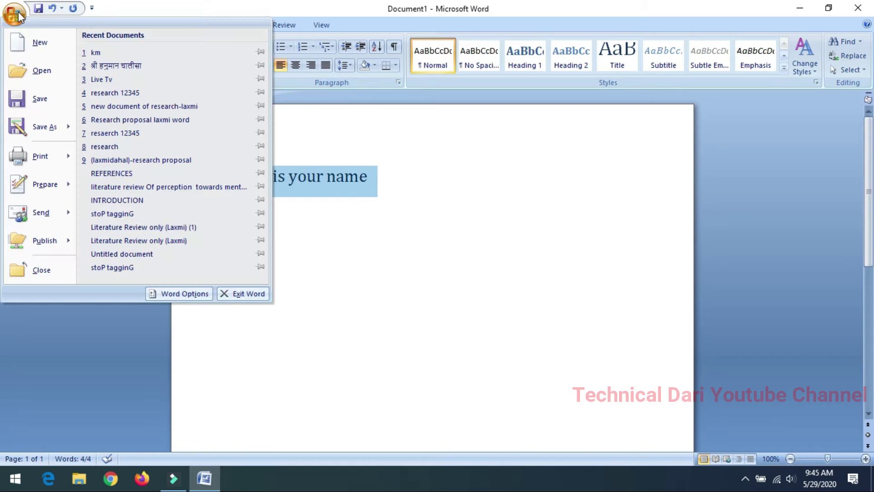
{"action": "left_click", "coordinate": [39, 100]}
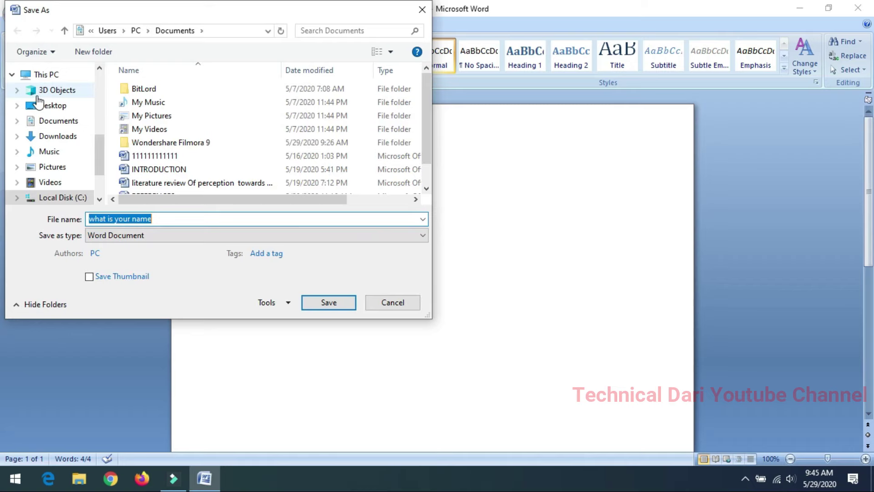
{"action": "left_click_drag", "start_coordinate": [100, 160], "coordinate": [105, 184]}
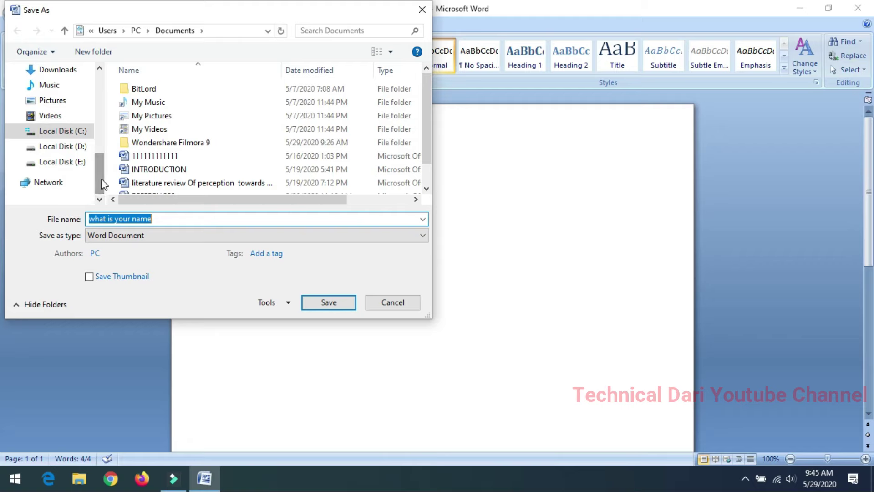
{"action": "left_click_drag", "start_coordinate": [104, 184], "coordinate": [98, 141]}
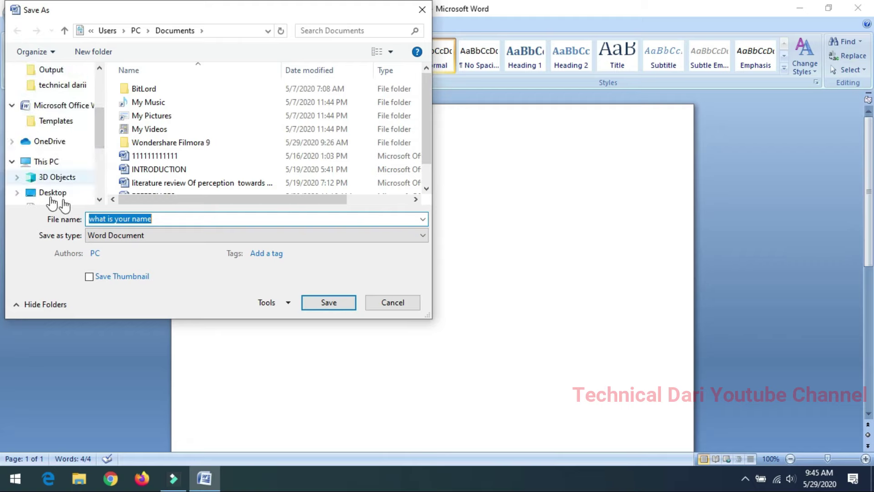
{"action": "mouse_move", "coordinate": [99, 127]}
{"action": "left_mouse_down"}
{"action": "mouse_move", "coordinate": [102, 90]}
{"action": "mouse_move", "coordinate": [103, 169]}
{"action": "left_mouse_up"}
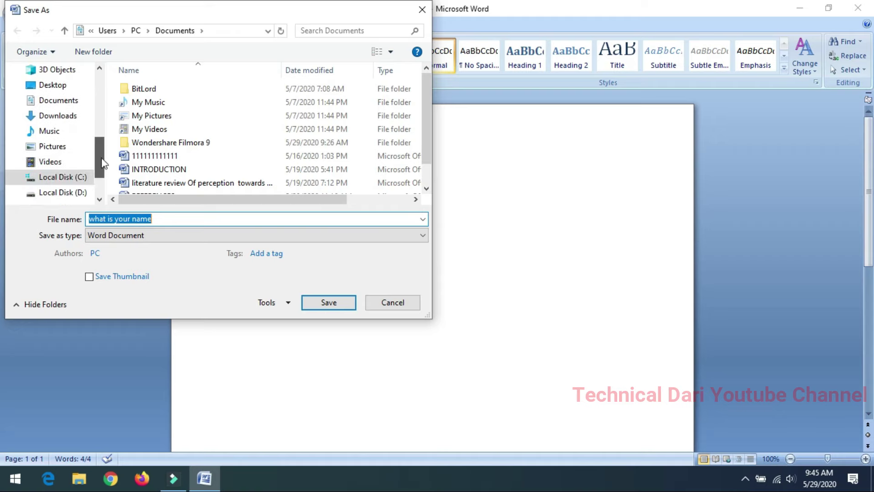
{"action": "left_click", "coordinate": [100, 69]}
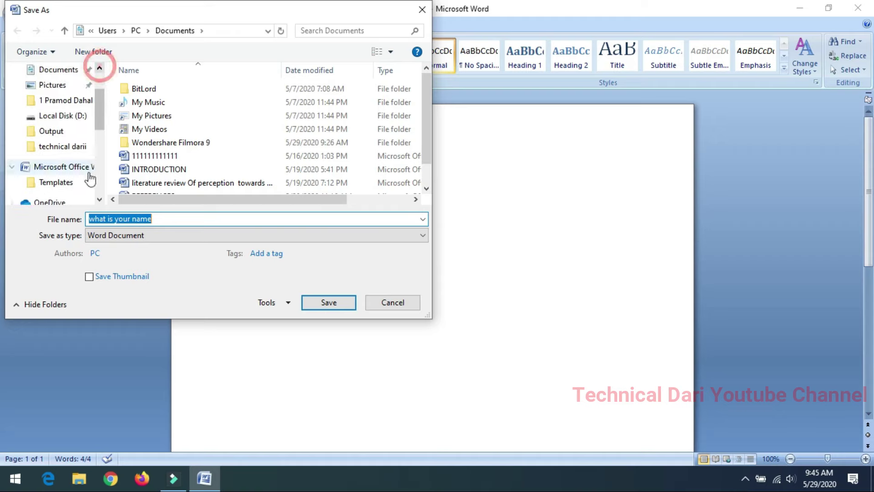
{"action": "left_click", "coordinate": [100, 199]}
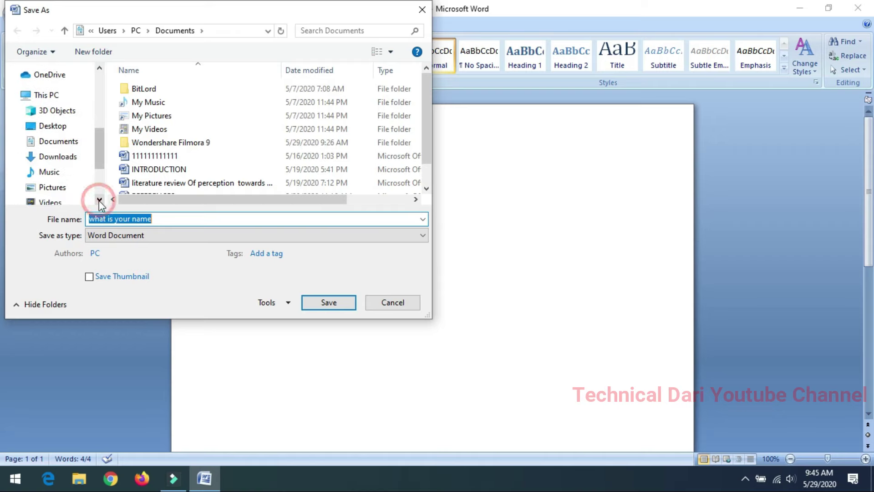
{"action": "left_click_drag", "start_coordinate": [101, 156], "coordinate": [95, 93]}
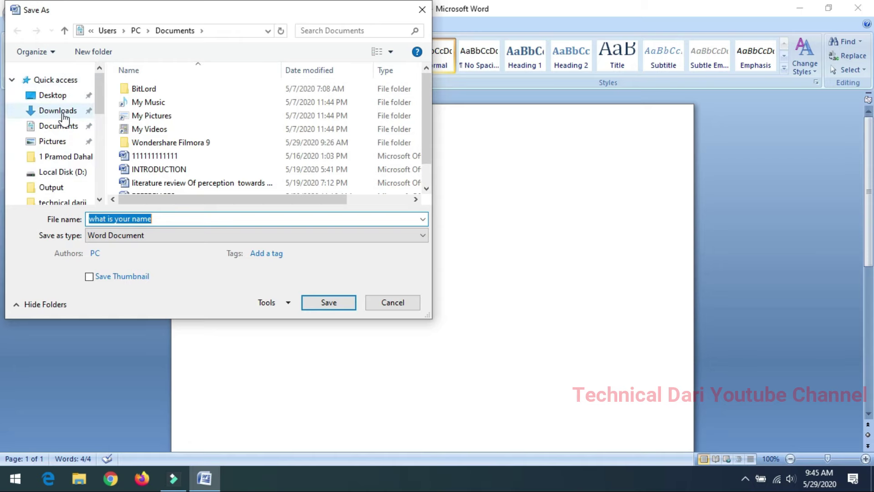
{"action": "left_click", "coordinate": [392, 302]}
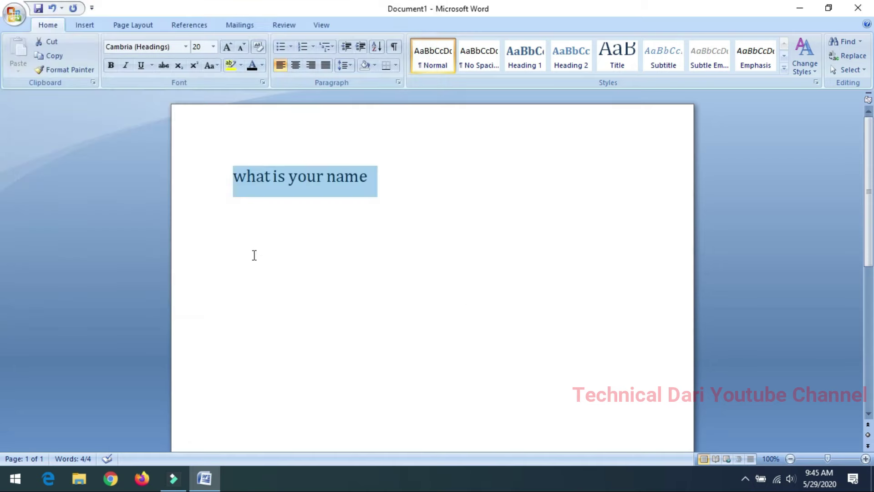
Save the document to the Desktop as 'what is your name'
{"action": "left_click", "coordinate": [15, 15]}
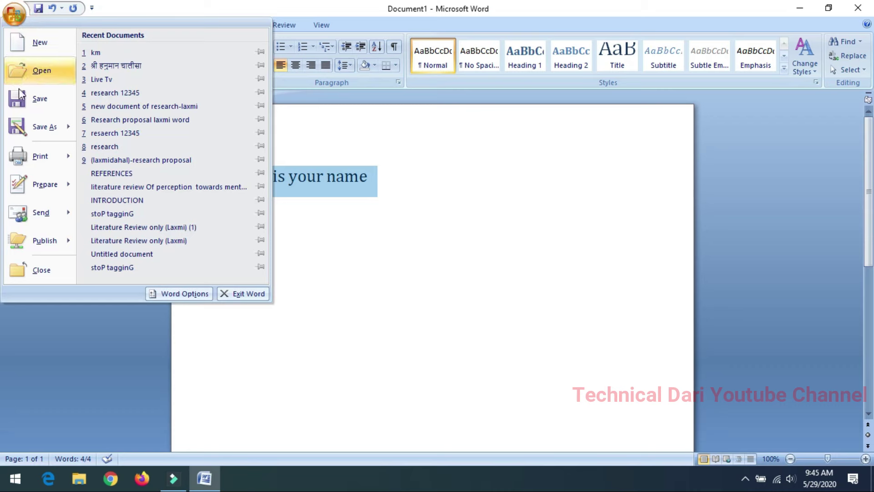
{"action": "left_click", "coordinate": [33, 104]}
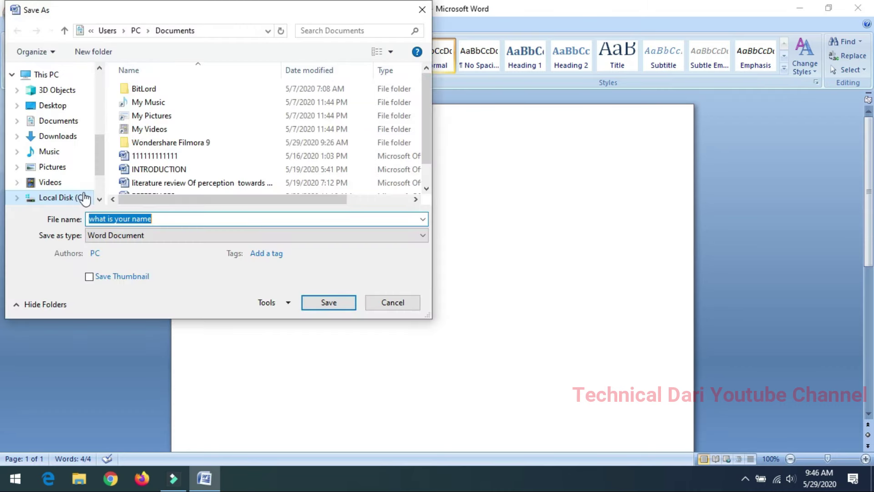
{"action": "left_click_drag", "start_coordinate": [100, 166], "coordinate": [98, 91]}
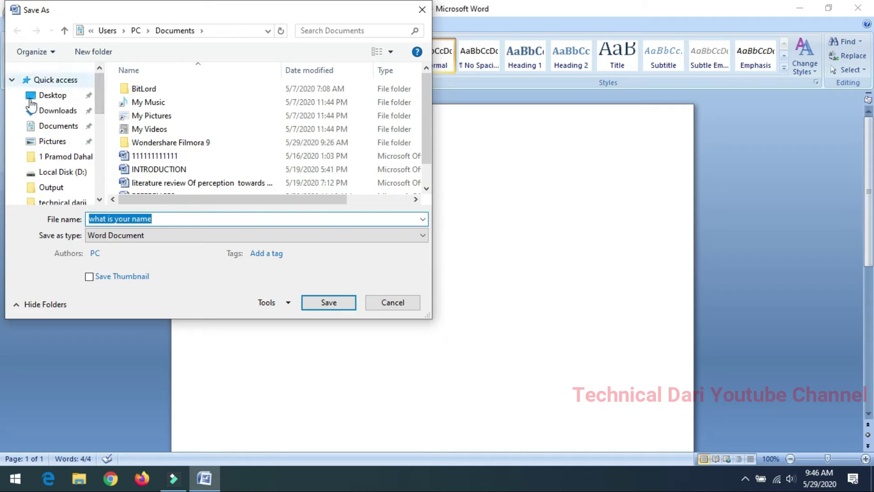
{"action": "left_click", "coordinate": [54, 96]}
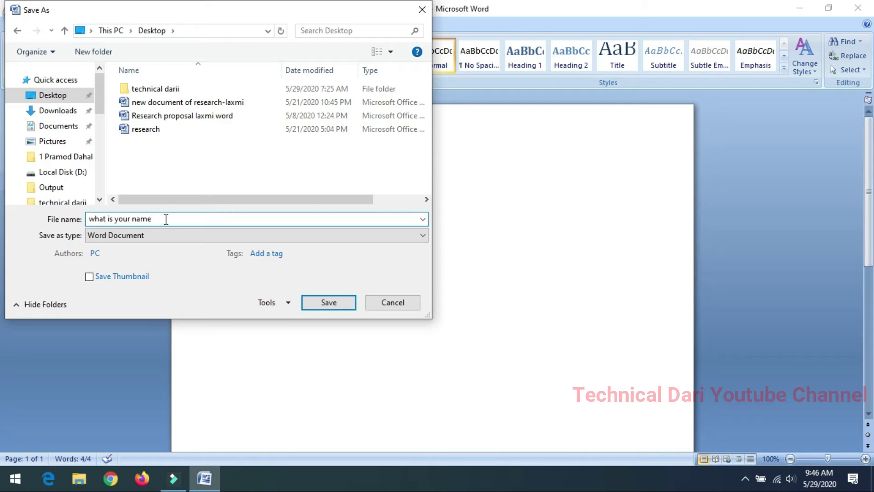
{"action": "left_click", "coordinate": [345, 302]}
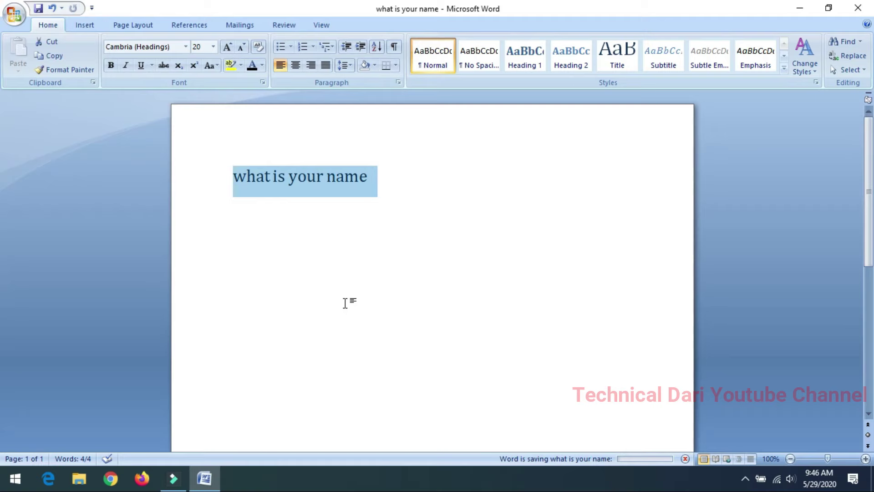
Deselect the text and close the Word window
{"action": "left_click", "coordinate": [359, 176]}
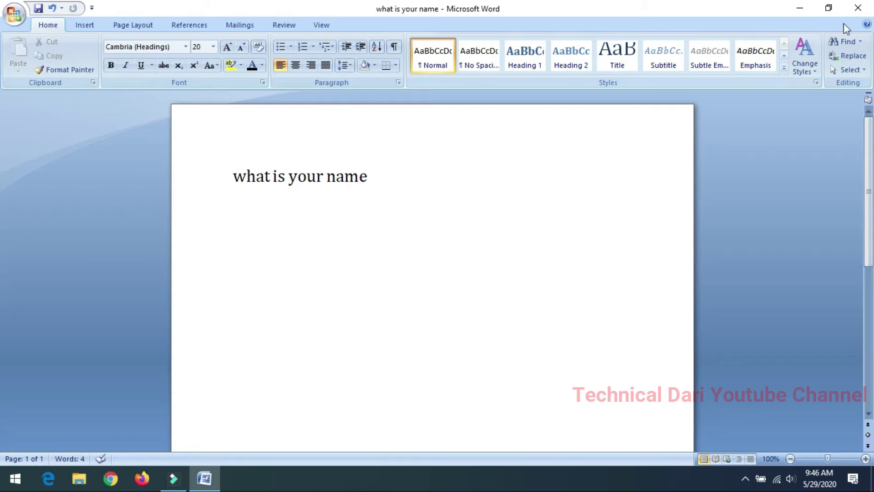
{"action": "left_click", "coordinate": [857, 11]}
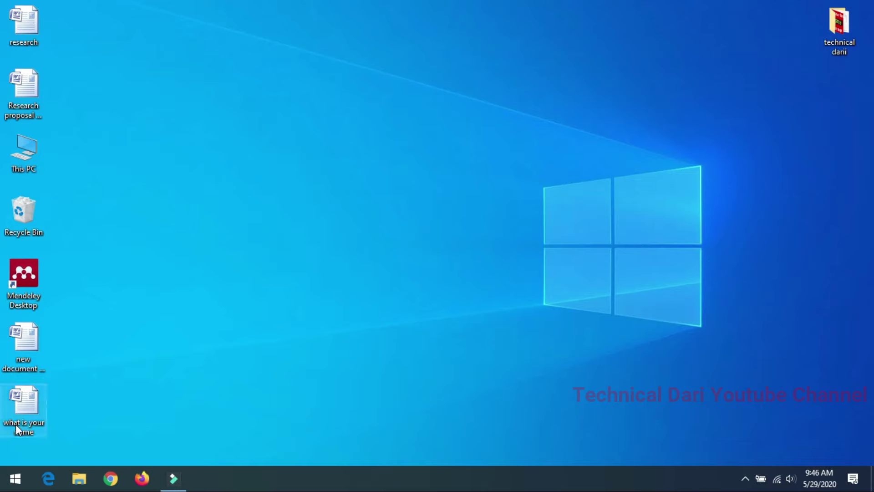
Move the 'what is your name' icon to mid-desktop and open the document
{"action": "left_click_drag", "start_coordinate": [25, 408], "coordinate": [424, 186]}
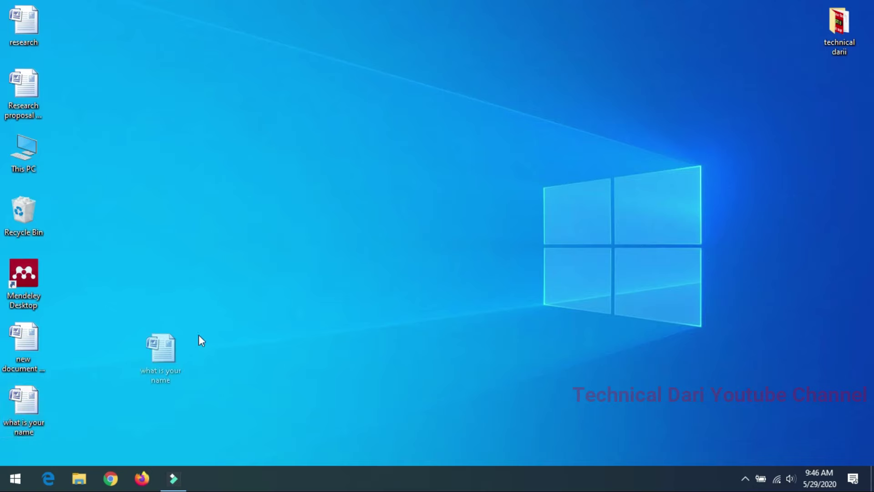
{"action": "left_click", "coordinate": [416, 290]}
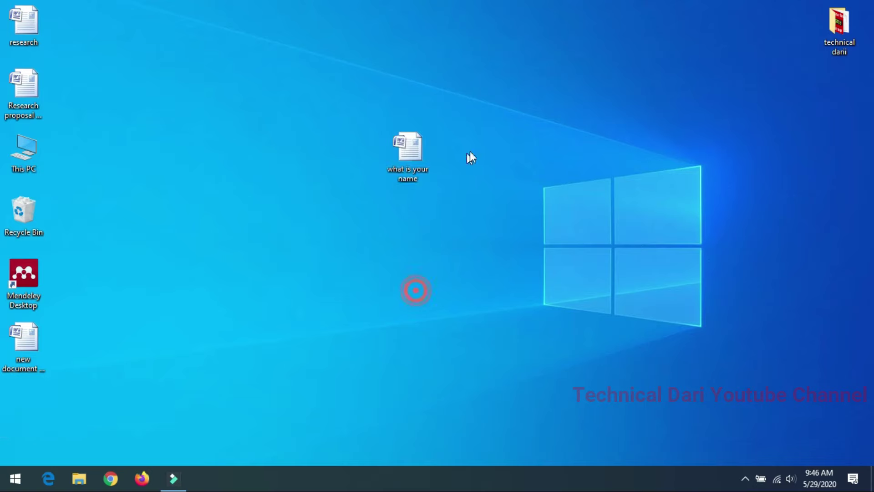
{"action": "left_click", "coordinate": [409, 154]}
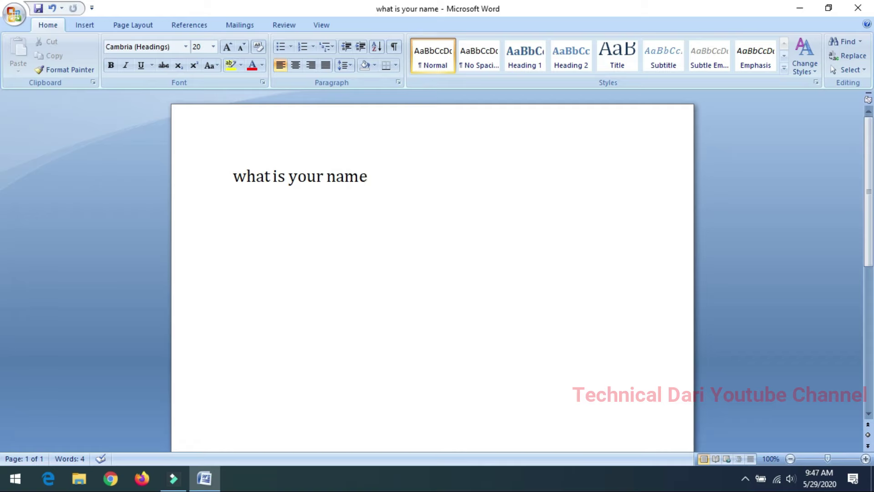
Add a second line reading 'welcome to my channel'
{"action": "key", "text": "Return"}
{"action": "type", "text": "wl"}
{"action": "key", "text": "BackSpace"}
{"action": "type", "text": "elcome o"}
{"action": "key", "text": "BackSpace"}
{"action": "type", "text": "to my channel"}
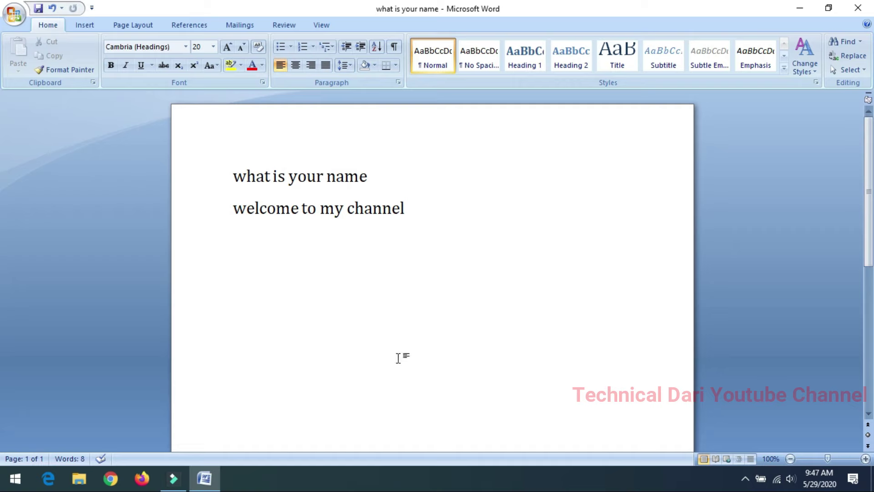
{"action": "left_click_drag", "start_coordinate": [406, 207], "coordinate": [239, 210]}
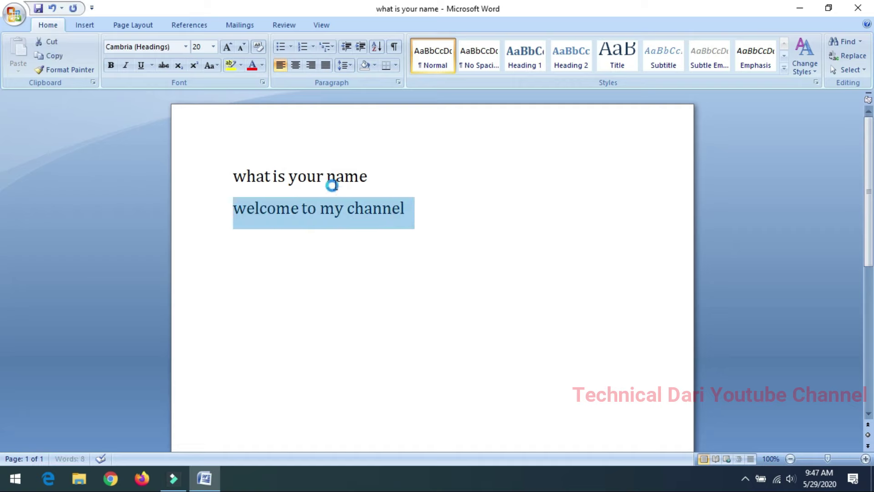
{"action": "key", "text": "ctrl+x"}
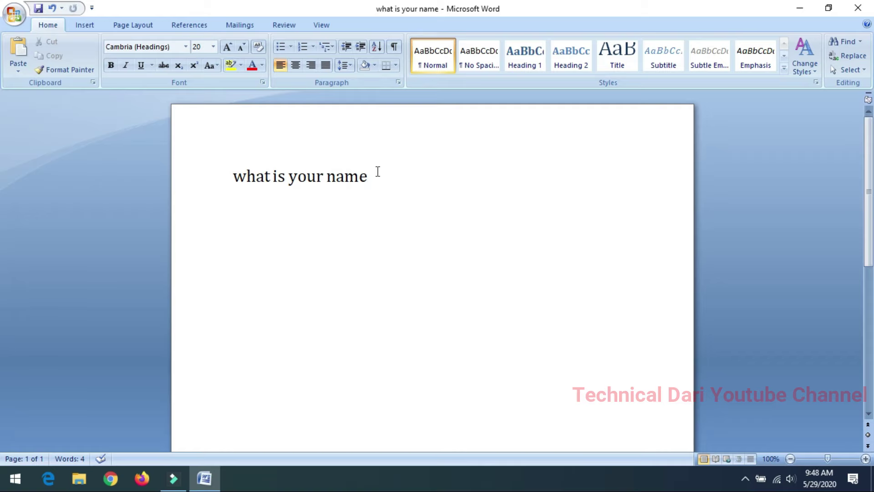
{"action": "key", "text": "ctrl+v"}
{"action": "key", "text": "ctrl+z"}
{"action": "key", "text": "Return"}
{"action": "key", "text": "ctrl+v"}
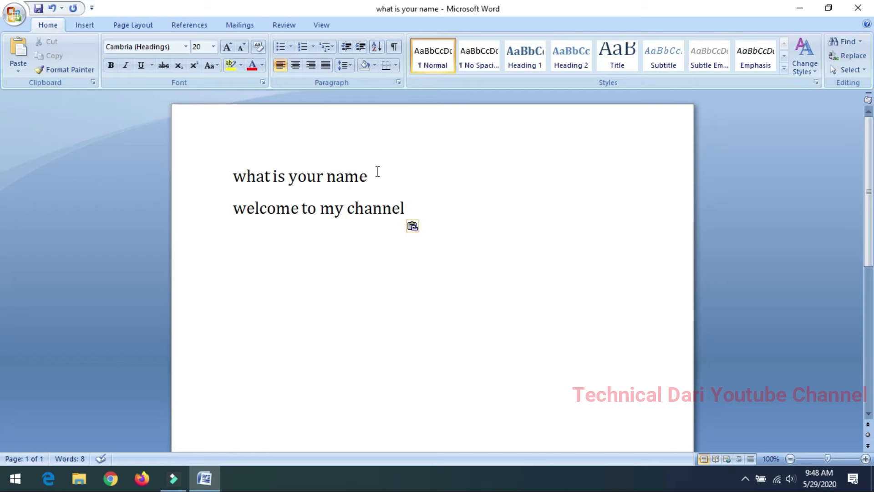
{"action": "left_click_drag", "start_coordinate": [408, 209], "coordinate": [246, 207]}
{"action": "left_click", "coordinate": [345, 208]}
Save the document, close Word, and reopen 'what is your name' from the desktop
{"action": "left_click", "coordinate": [18, 17]}
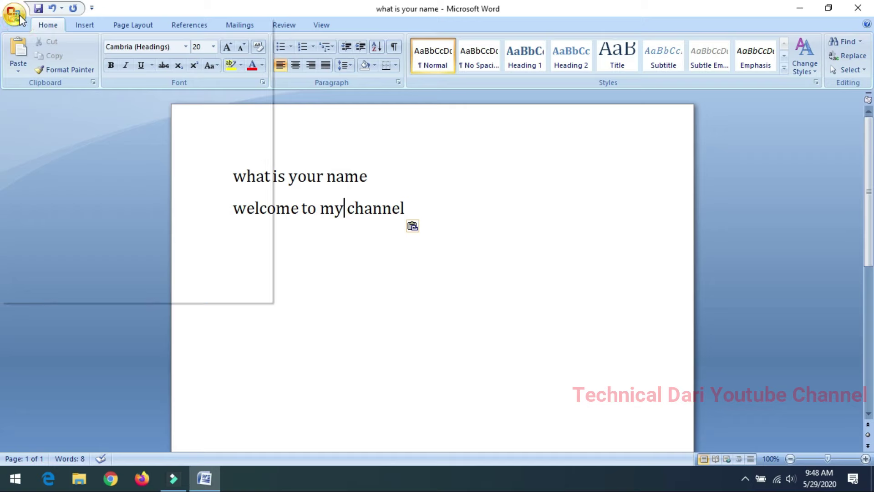
{"action": "left_click", "coordinate": [32, 99]}
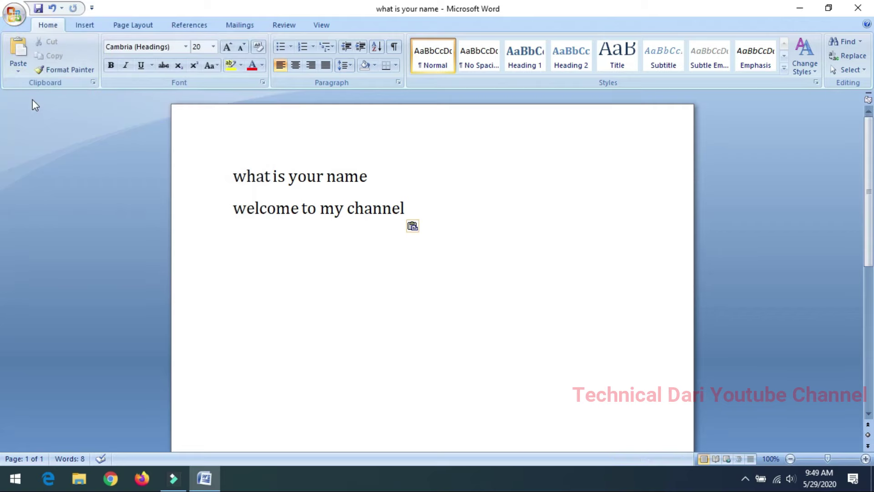
{"action": "left_click", "coordinate": [857, 8]}
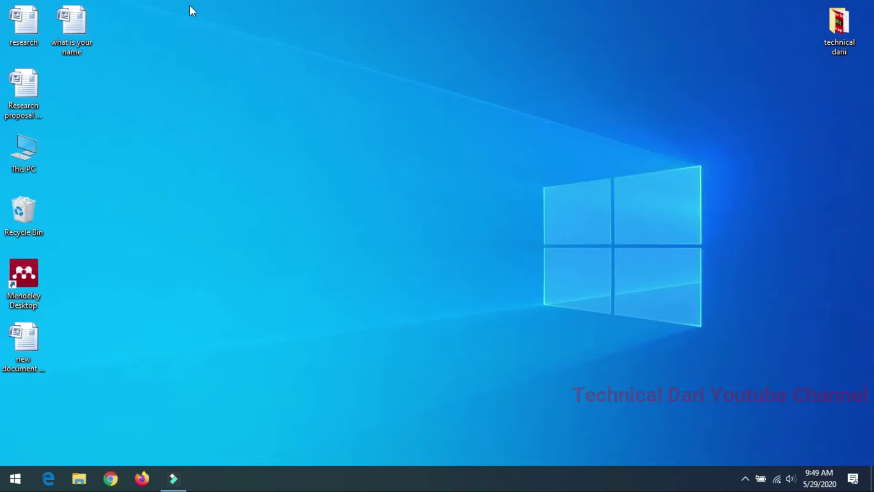
{"action": "left_click_drag", "start_coordinate": [72, 27], "coordinate": [433, 118]}
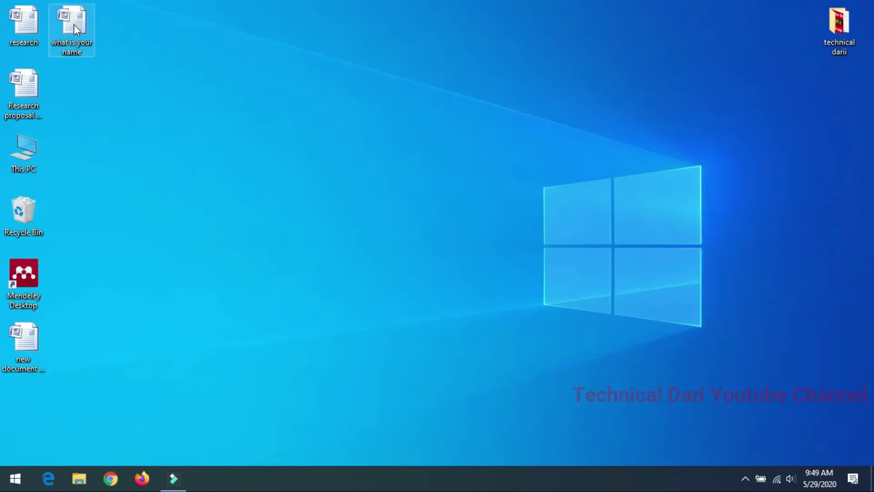
{"action": "double_click", "coordinate": [466, 84]}
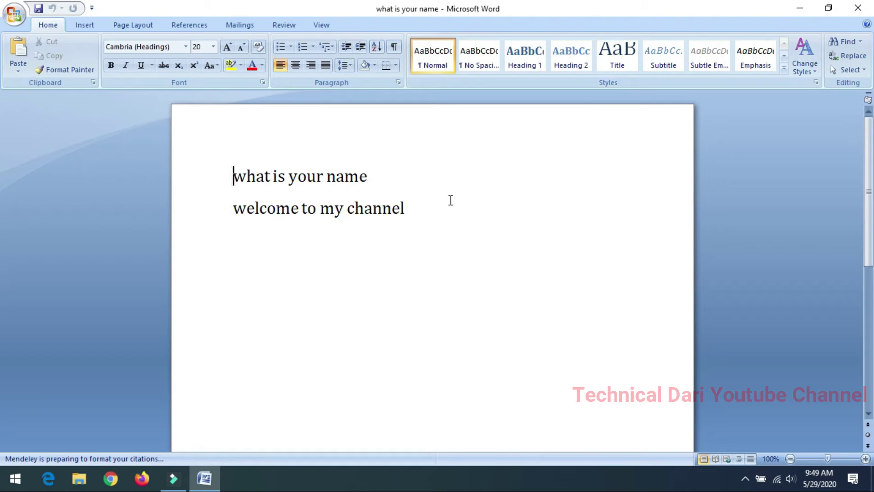
Type 'Technical Dari' on a new third line
{"action": "left_click", "coordinate": [407, 209]}
{"action": "key", "text": "Return"}
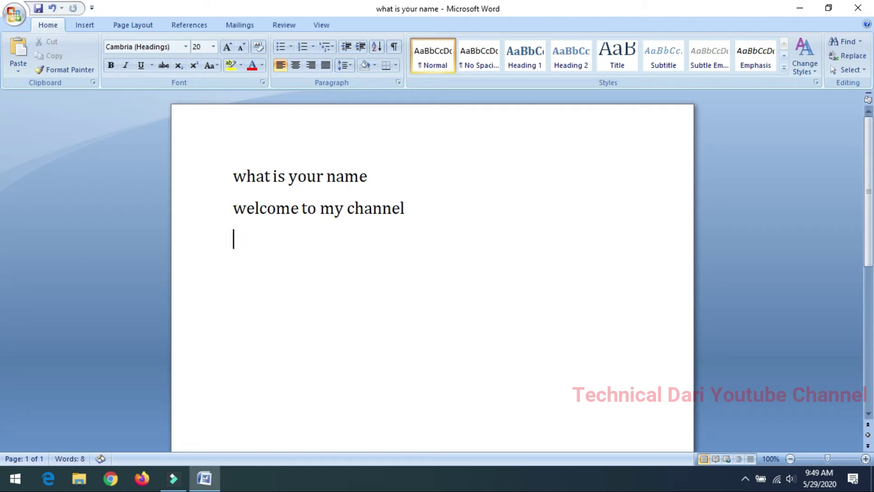
{"action": "type", "text": "Technical Dari"}
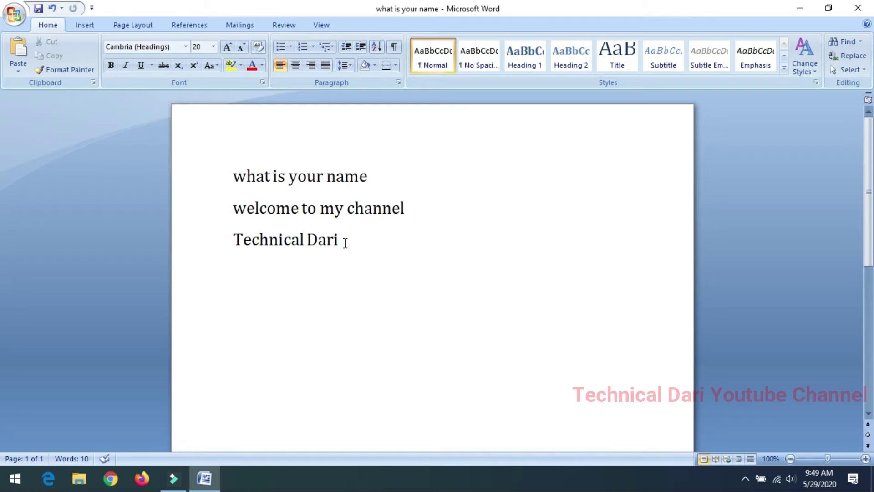
{"action": "left_click", "coordinate": [9, 11]}
{"action": "left_click", "coordinate": [532, 232]}
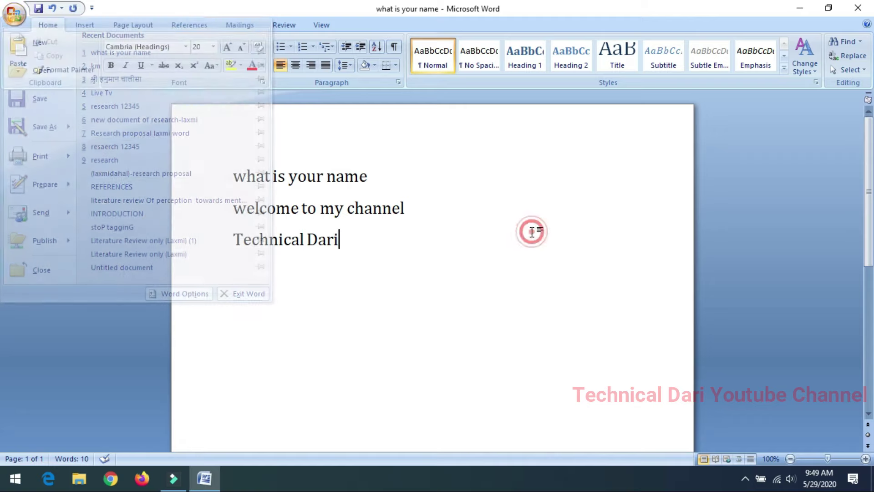
Select and deselect the lines, then try closing Word but dismiss the save prompt
{"action": "mouse_move", "coordinate": [404, 207]}
{"action": "left_mouse_down"}
{"action": "mouse_move", "coordinate": [317, 200]}
{"action": "mouse_move", "coordinate": [234, 173]}
{"action": "left_mouse_up"}
{"action": "left_click", "coordinate": [289, 206]}
{"action": "left_click", "coordinate": [340, 239]}
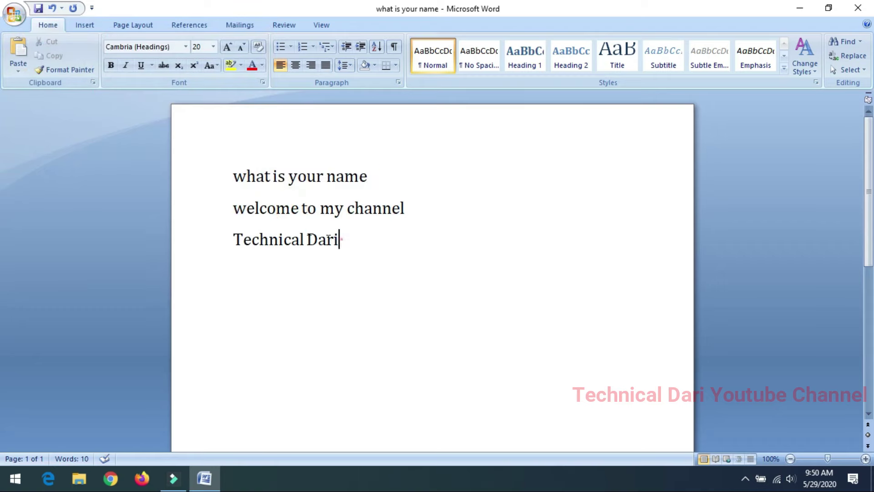
{"action": "left_click_drag", "start_coordinate": [329, 237], "coordinate": [254, 249]}
{"action": "left_click", "coordinate": [357, 246]}
{"action": "left_click", "coordinate": [856, 9]}
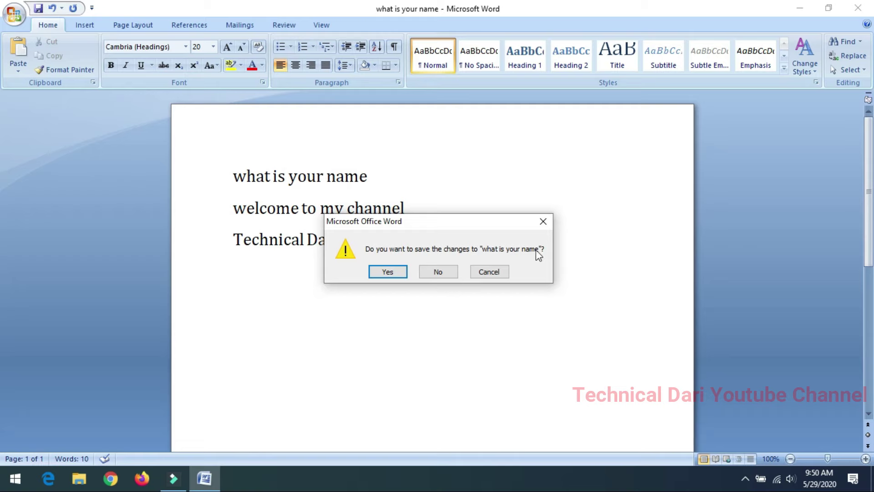
{"action": "left_click", "coordinate": [545, 223]}
Close Word again, choosing not to save the Technical Dari line
{"action": "left_click_drag", "start_coordinate": [412, 208], "coordinate": [231, 178]}
{"action": "left_click", "coordinate": [406, 210]}
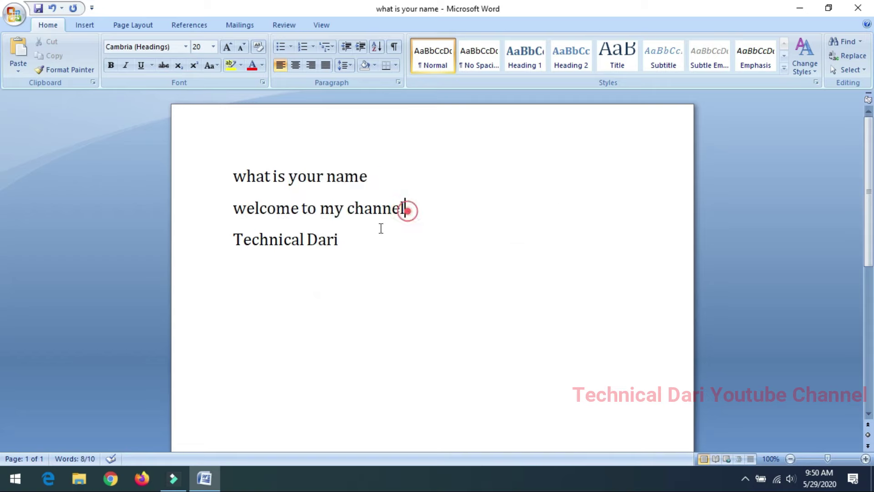
{"action": "left_click_drag", "start_coordinate": [230, 239], "coordinate": [348, 250]}
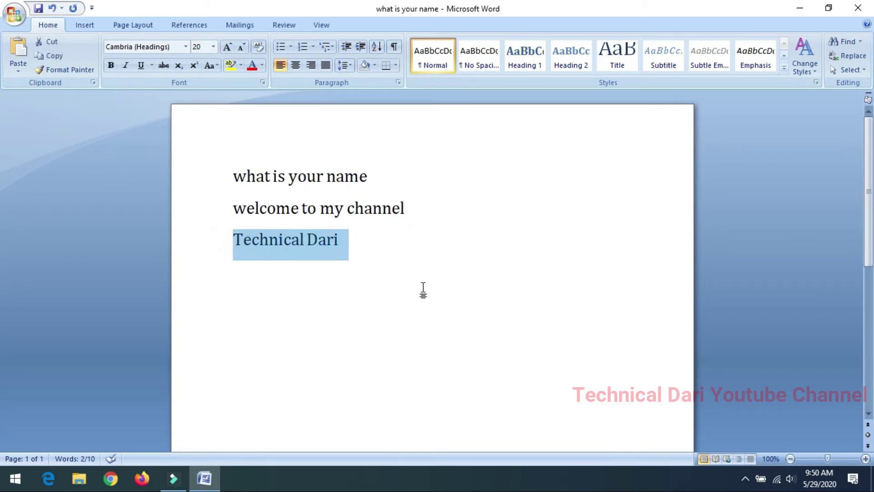
{"action": "left_click", "coordinate": [368, 239]}
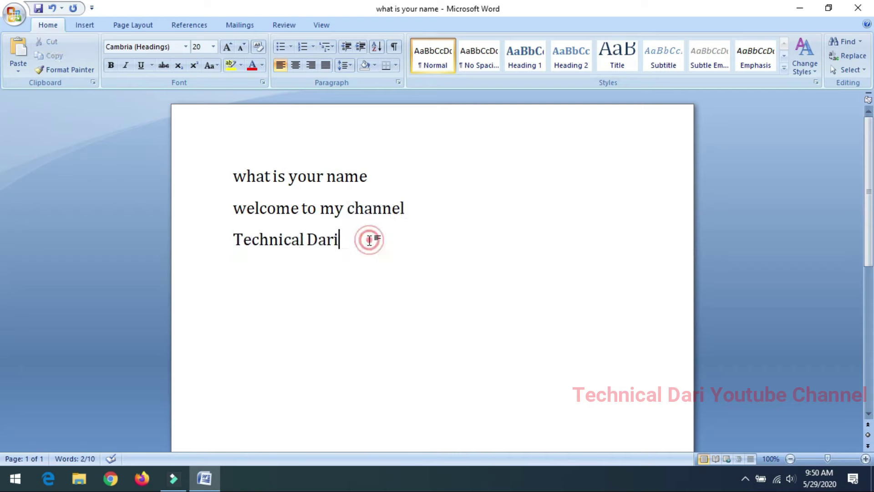
{"action": "left_click", "coordinate": [858, 8]}
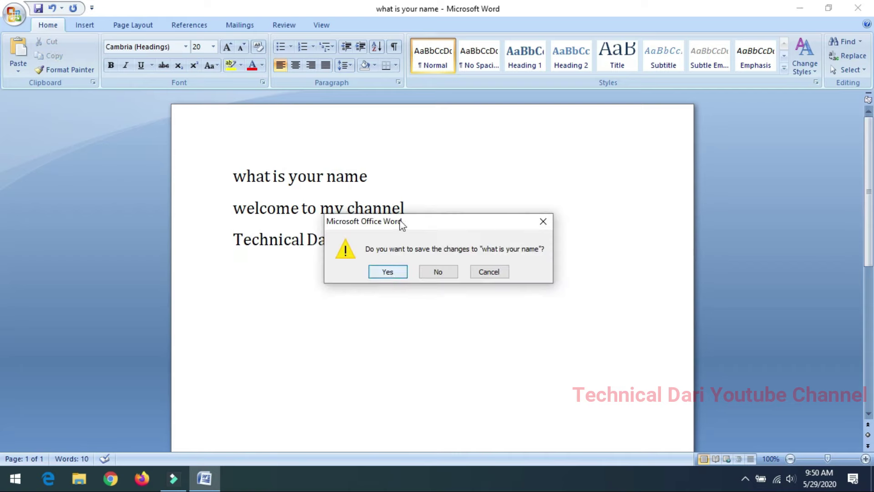
{"action": "left_click_drag", "start_coordinate": [400, 223], "coordinate": [541, 186]}
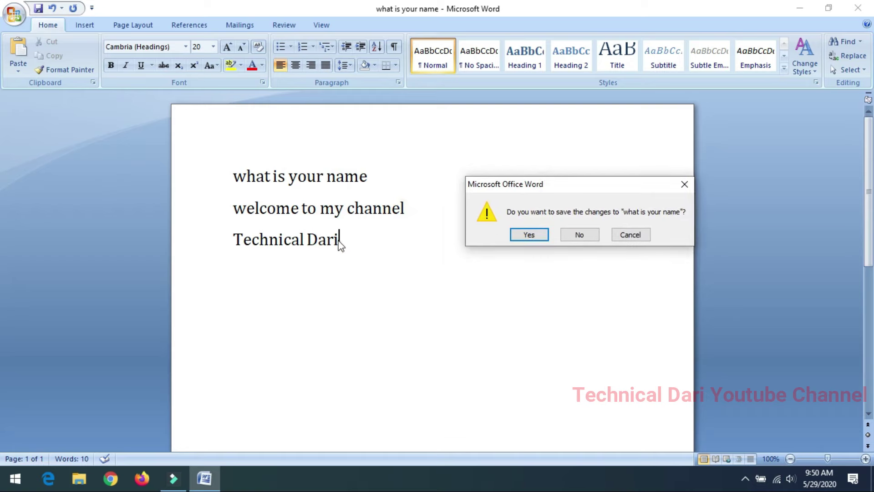
{"action": "left_click_drag", "start_coordinate": [503, 183], "coordinate": [478, 180]}
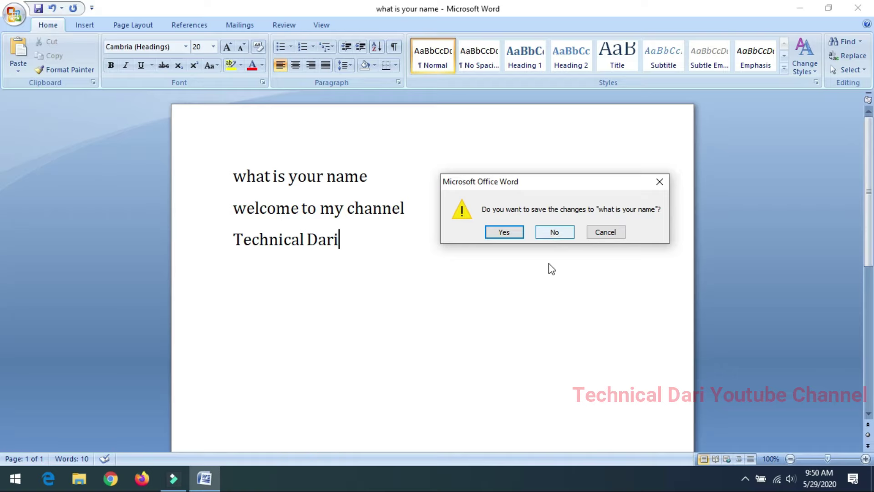
{"action": "left_click", "coordinate": [554, 232]}
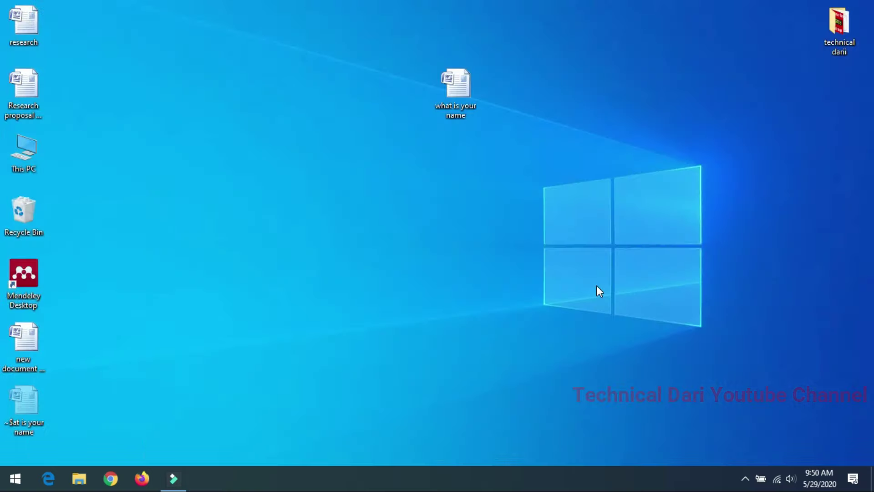
Reopen the document and type 'Technical Dari' on a new third line
{"action": "double_click", "coordinate": [452, 94]}
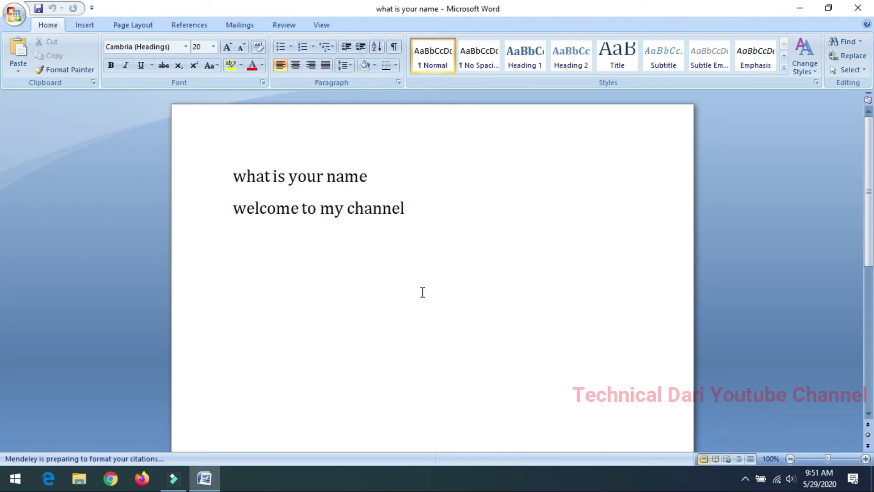
{"action": "left_click", "coordinate": [14, 14]}
{"action": "left_click", "coordinate": [442, 220]}
{"action": "left_click", "coordinate": [421, 212]}
{"action": "key", "text": "Return"}
{"action": "type", "text": "Technical Dari"}
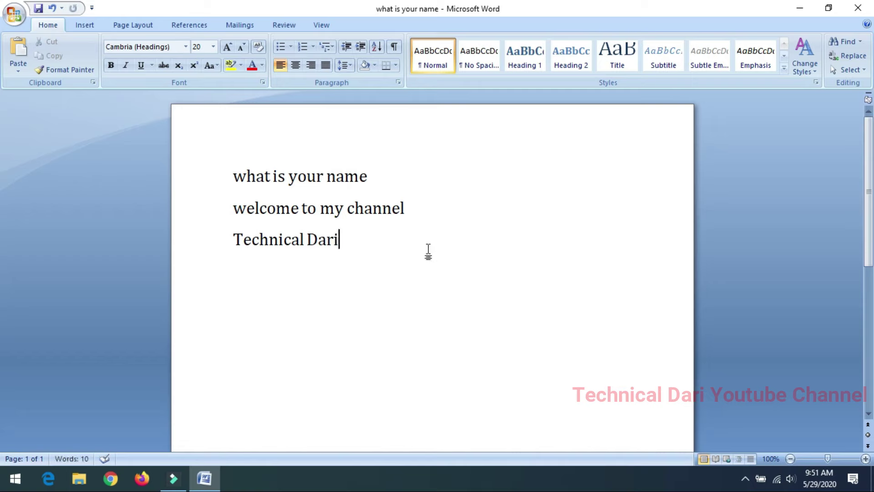
Close Word saving the changes, then reopen the document from the desktop
{"action": "left_click", "coordinate": [857, 7]}
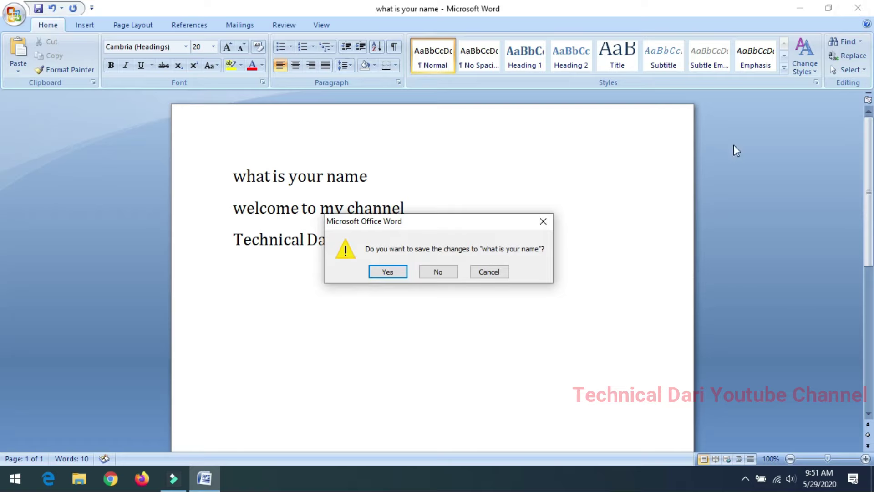
{"action": "left_click", "coordinate": [389, 271]}
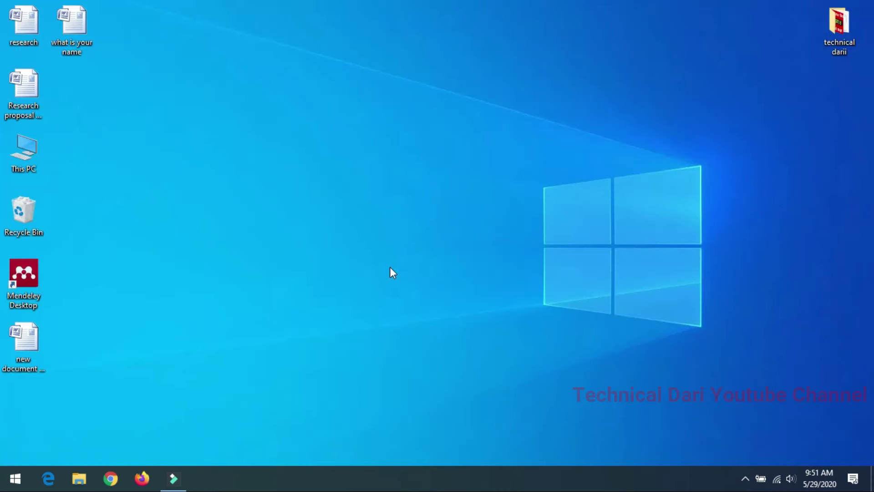
{"action": "left_click_drag", "start_coordinate": [71, 23], "coordinate": [368, 163]}
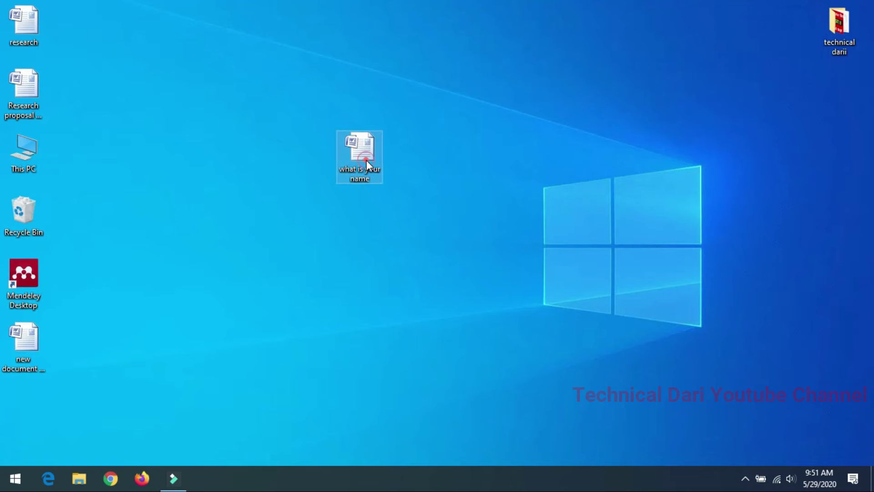
{"action": "double_click", "coordinate": [366, 160]}
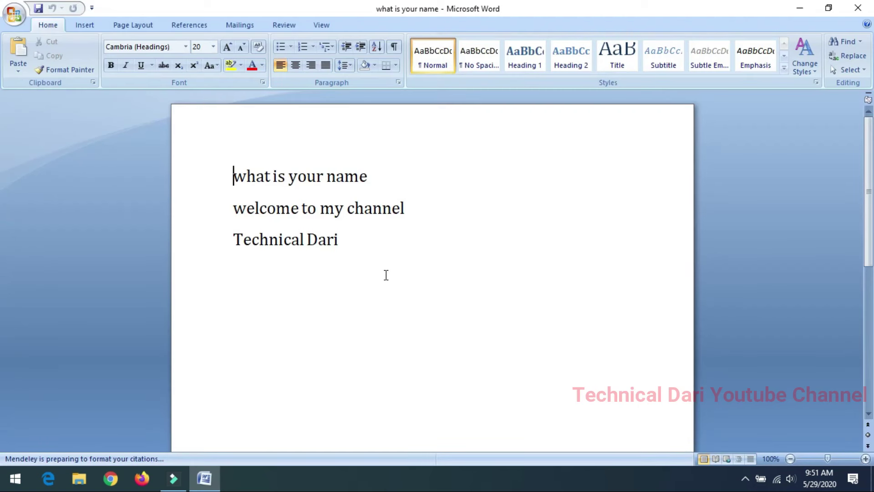
Delete the Technical Dari line, leaving only the two original lines
{"action": "triple_click", "coordinate": [359, 244]}
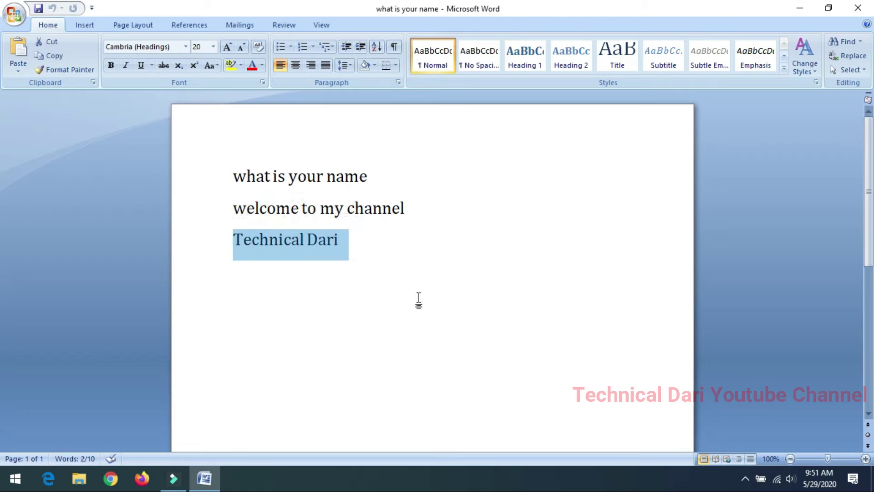
{"action": "key", "text": "Delete"}
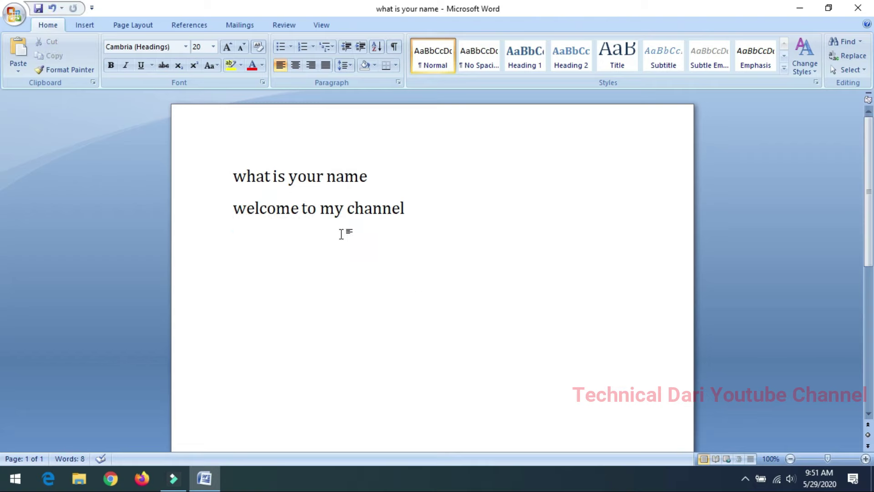
{"action": "key", "text": "BackSpace"}
{"action": "key", "text": "ctrl+z"}
{"action": "key", "text": "ctrl+z"}
{"action": "left_click", "coordinate": [291, 241]}
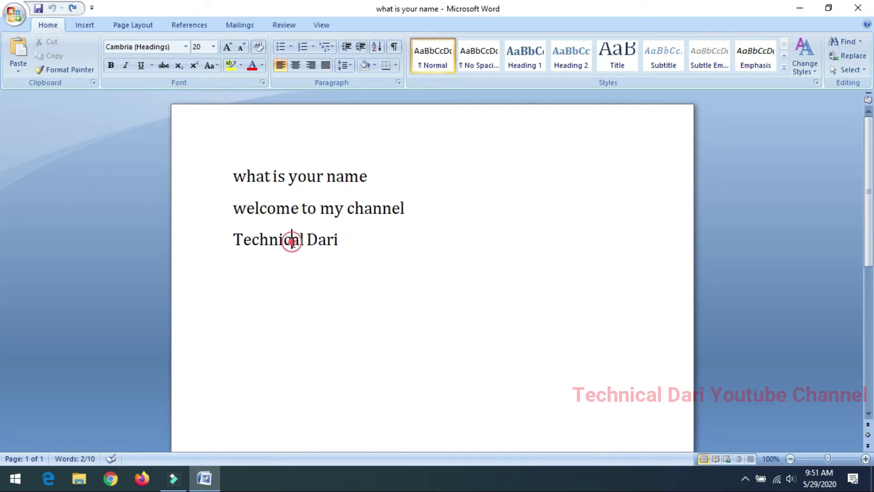
{"action": "triple_click", "coordinate": [346, 240]}
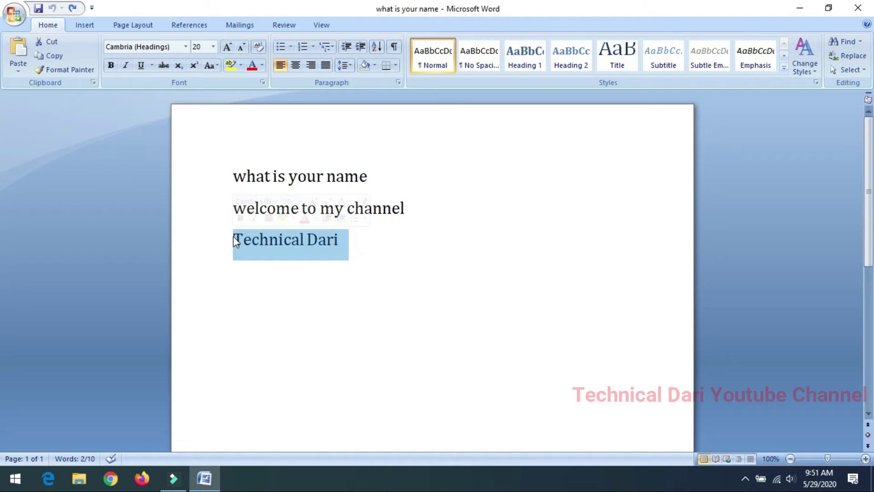
{"action": "key", "text": "Delete"}
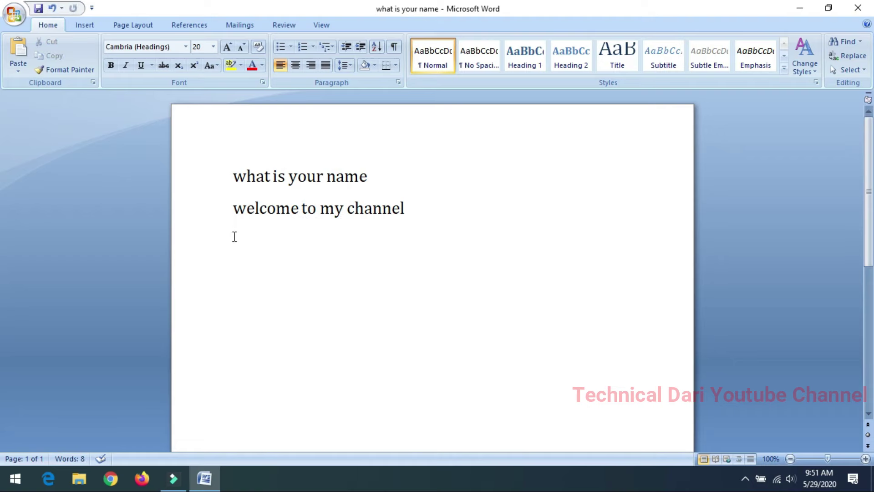
{"action": "double_click", "coordinate": [234, 236]}
{"action": "left_click", "coordinate": [298, 262]}
Save the document and close Word
{"action": "left_click", "coordinate": [20, 18]}
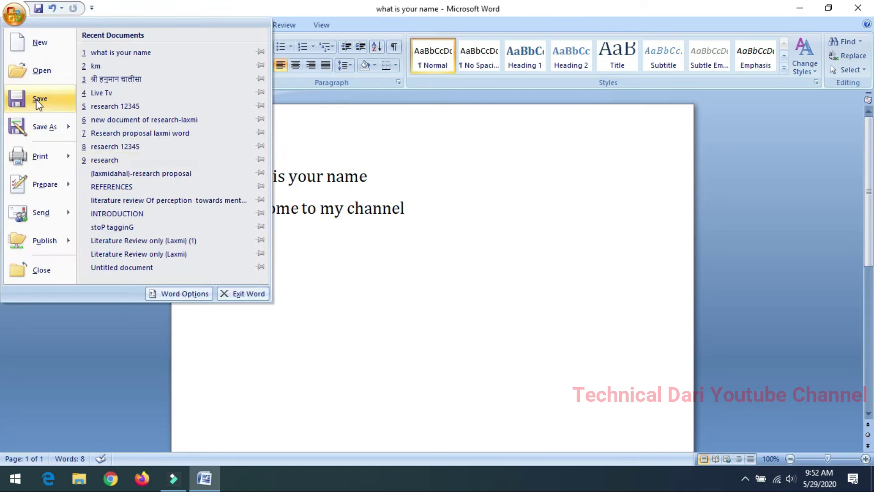
{"action": "left_click", "coordinate": [37, 99]}
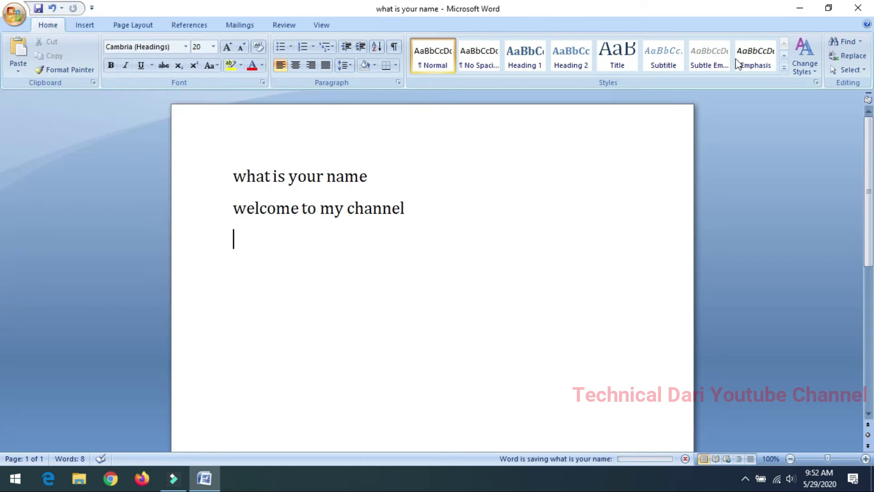
{"action": "left_click", "coordinate": [858, 8]}
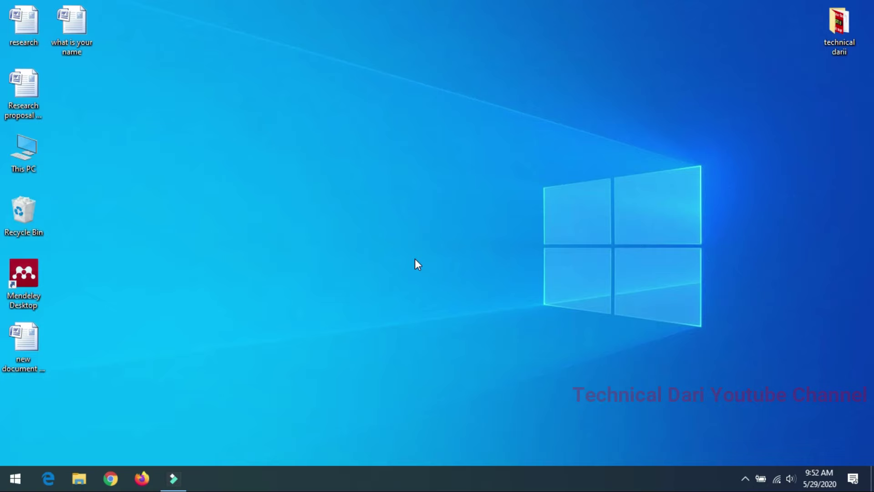
Move the 'what is your name' icon to the desktop middle, reopen it in Word, then close it
{"action": "left_click_drag", "start_coordinate": [64, 34], "coordinate": [401, 97]}
{"action": "double_click", "coordinate": [410, 88]}
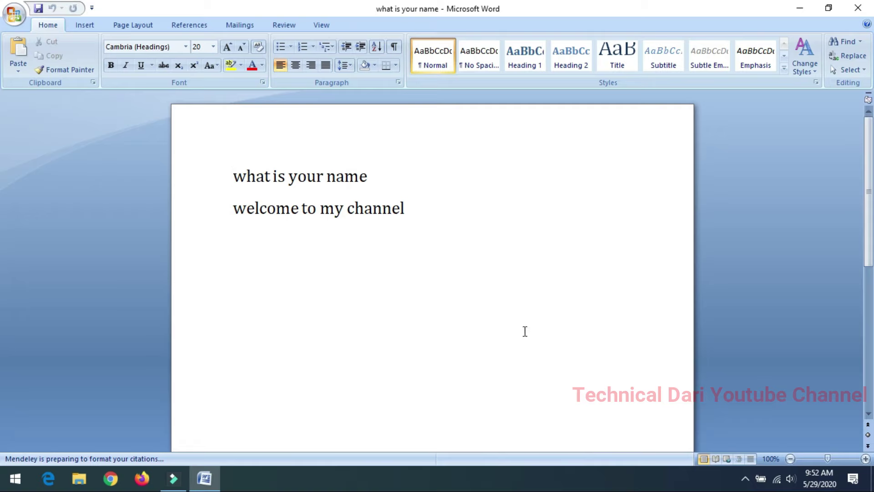
{"action": "left_click", "coordinate": [431, 216]}
{"action": "key", "text": "ctrl+Home"}
{"action": "left_click", "coordinate": [855, 6]}
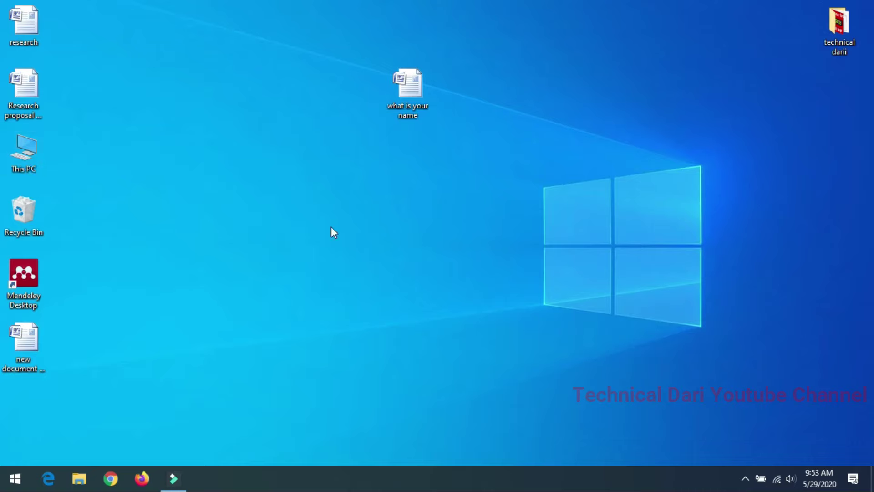
Create a new folder named 'Technical Dari' on Local Disk (D:) and open it
{"action": "key", "text": "super+e"}
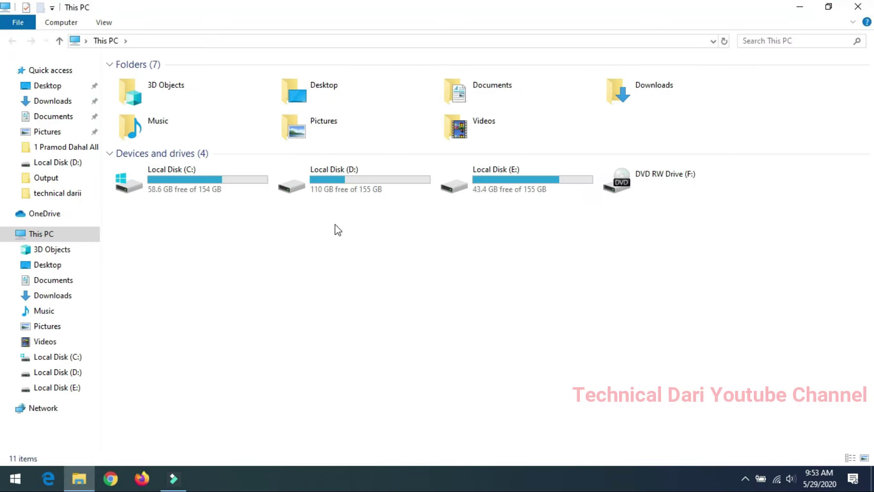
{"action": "double_click", "coordinate": [355, 188]}
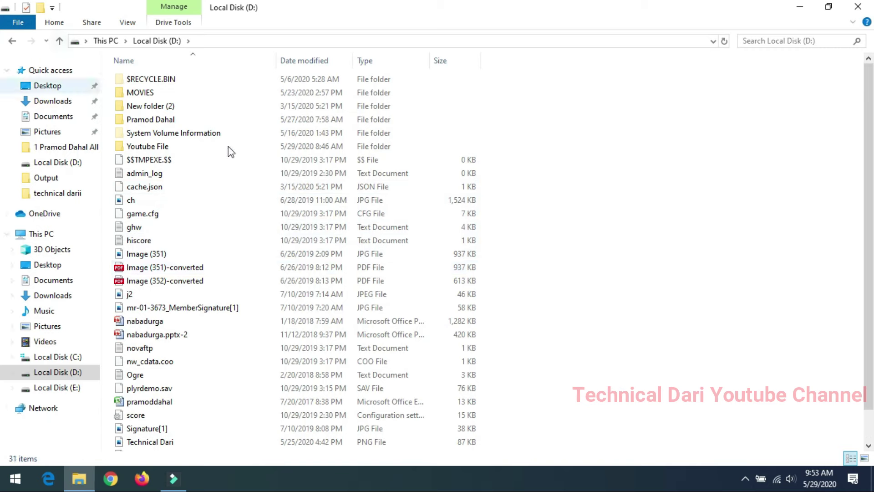
{"action": "right_click", "coordinate": [595, 107]}
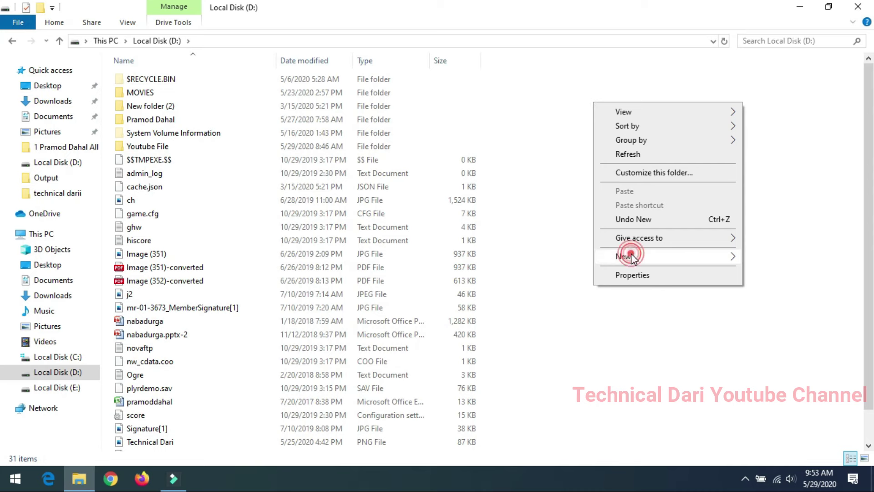
{"action": "left_click", "coordinate": [419, 258]}
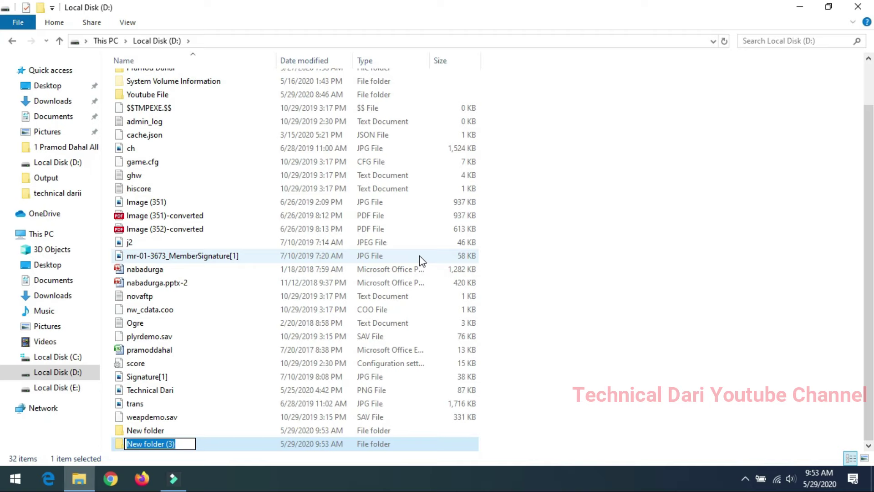
{"action": "type", "text": "Technical Dari"}
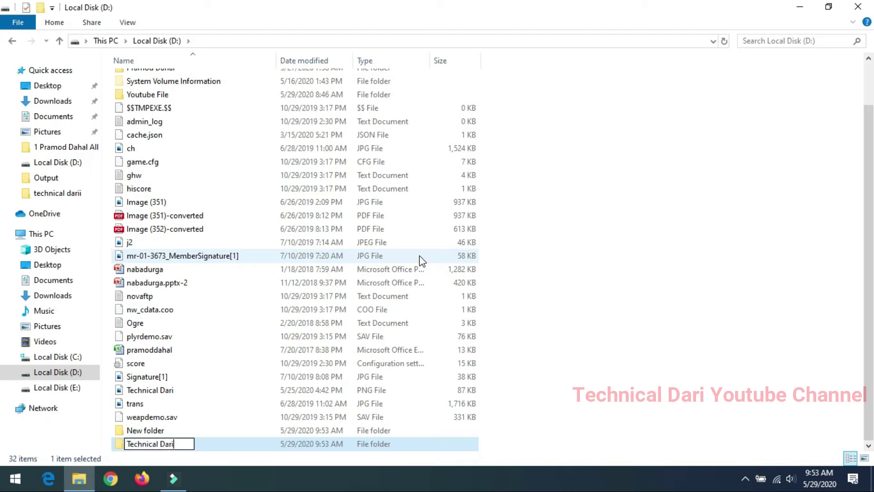
{"action": "key", "text": "Return"}
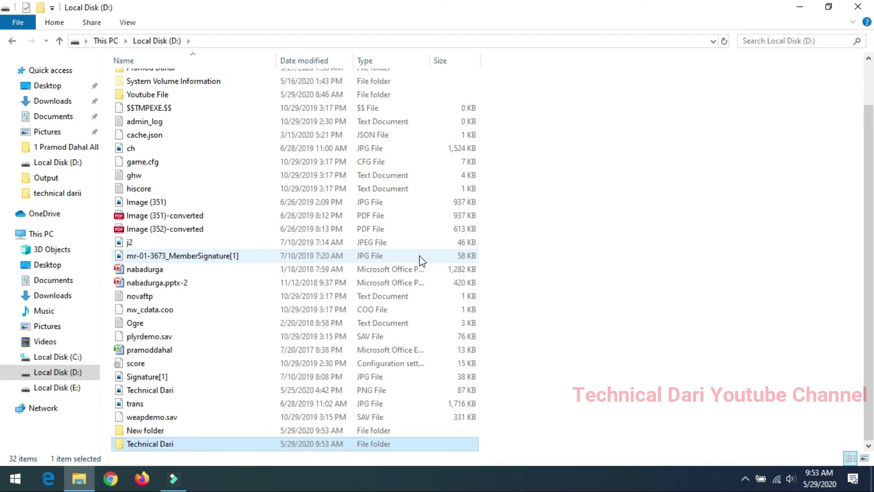
{"action": "scroll", "coordinate": [543, 300], "scroll_direction": "up", "scroll_amount": 2}
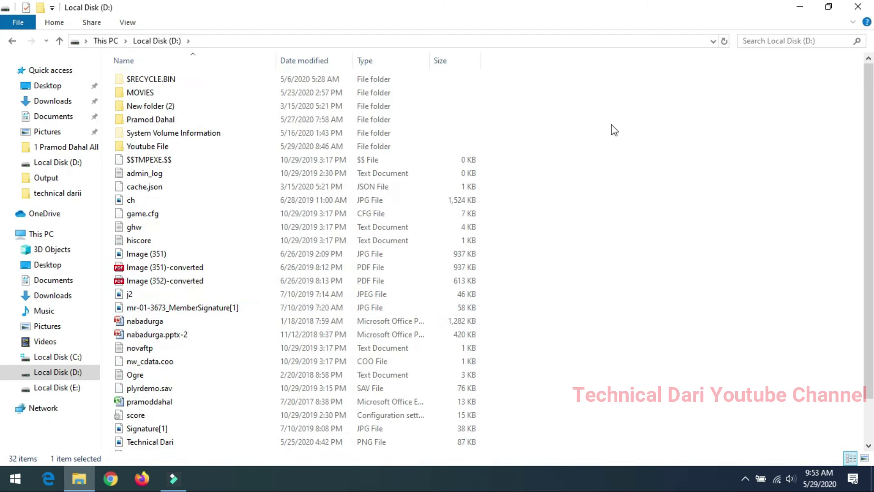
{"action": "scroll", "coordinate": [455, 282], "scroll_direction": "down", "scroll_amount": 2}
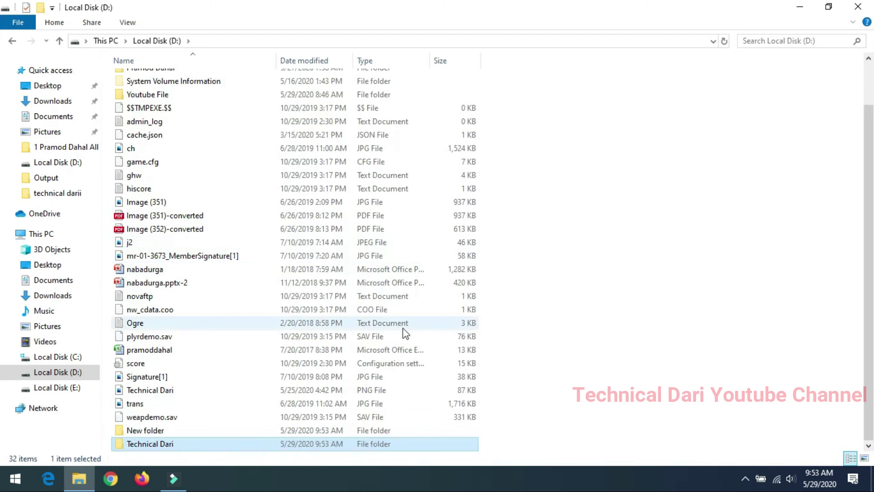
{"action": "double_click", "coordinate": [149, 444]}
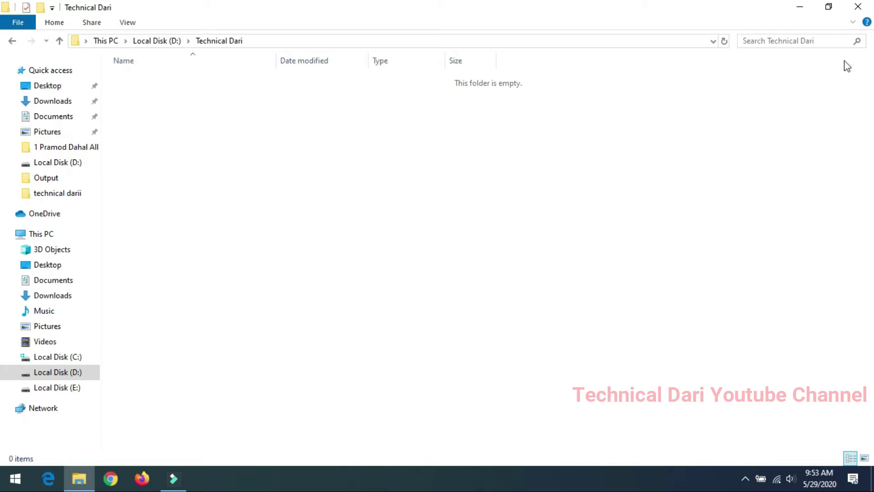
Copy the 'what is your name' document from the desktop
{"action": "left_click", "coordinate": [858, 7]}
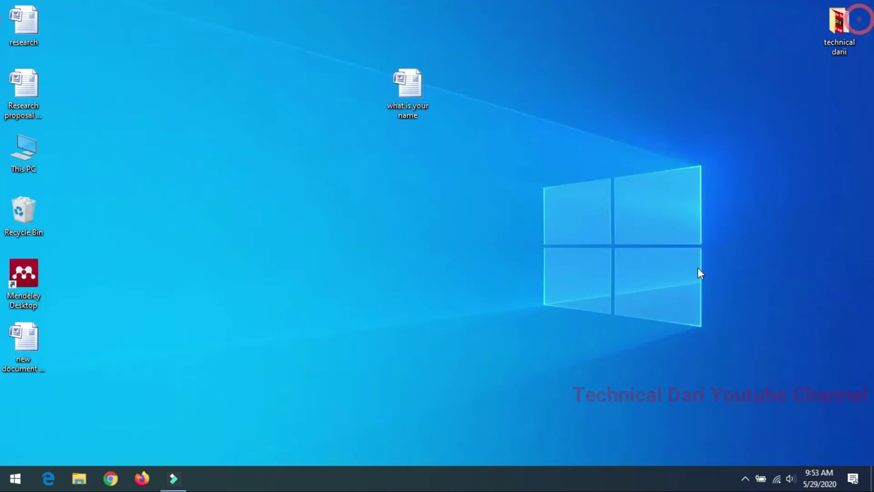
{"action": "left_click_drag", "start_coordinate": [338, 47], "coordinate": [520, 236]}
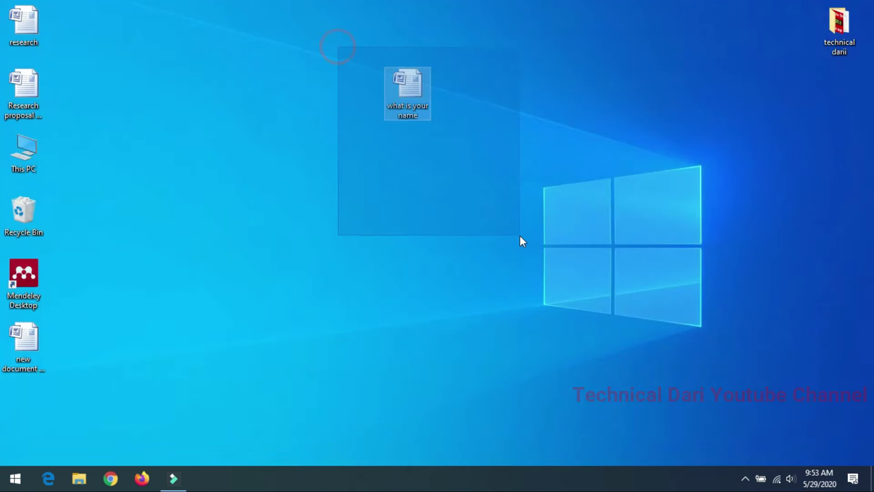
{"action": "left_click", "coordinate": [519, 236]}
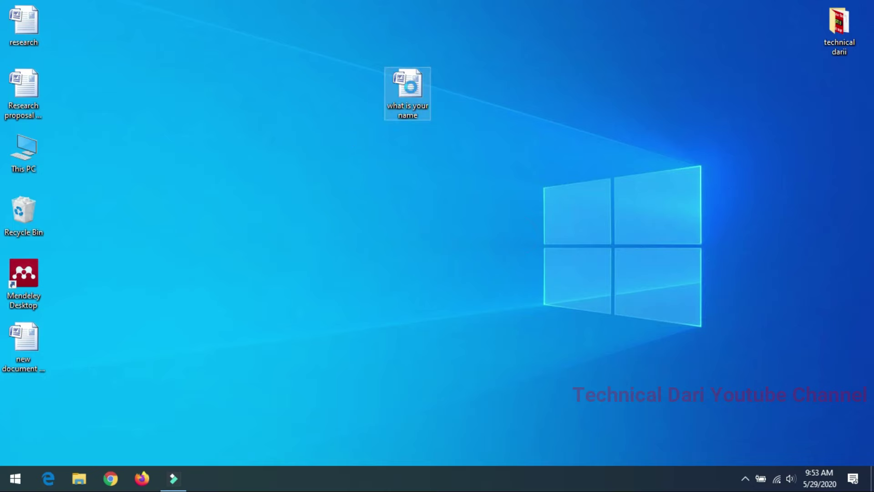
{"action": "right_click", "coordinate": [411, 87]}
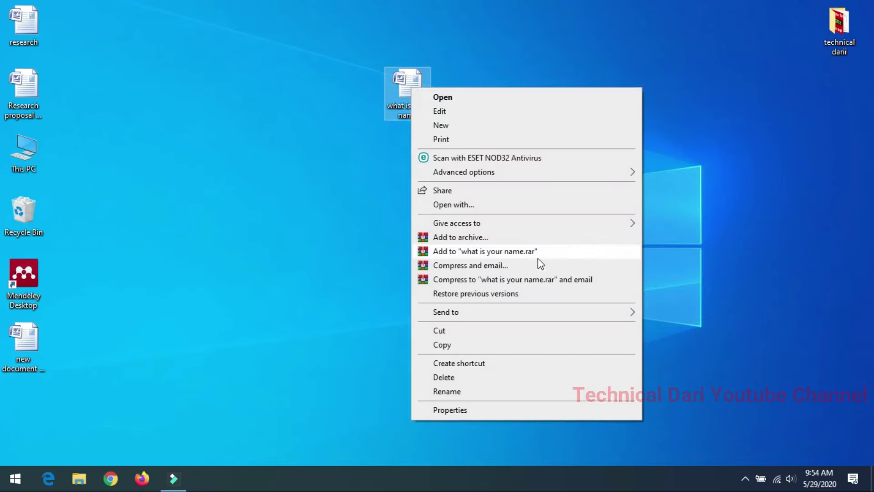
{"action": "left_click", "coordinate": [453, 346]}
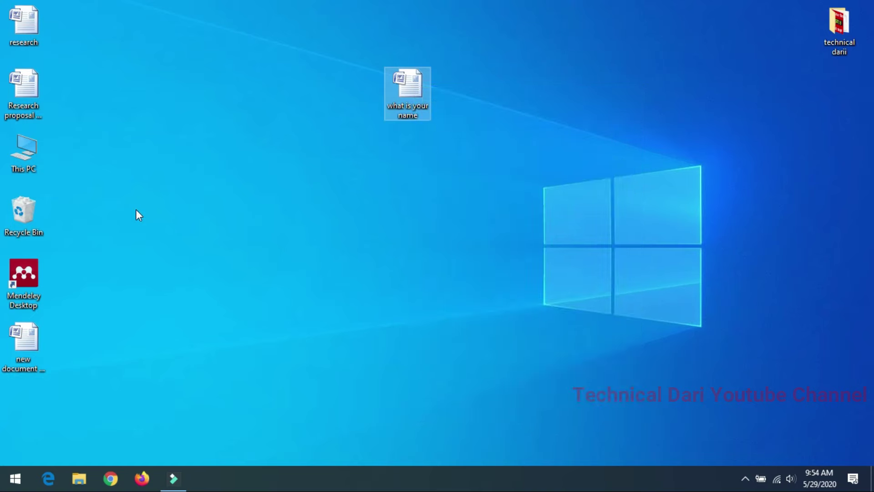
Paste the copied document into the Technical Dari folder on Local Disk (D:)
{"action": "double_click", "coordinate": [30, 169]}
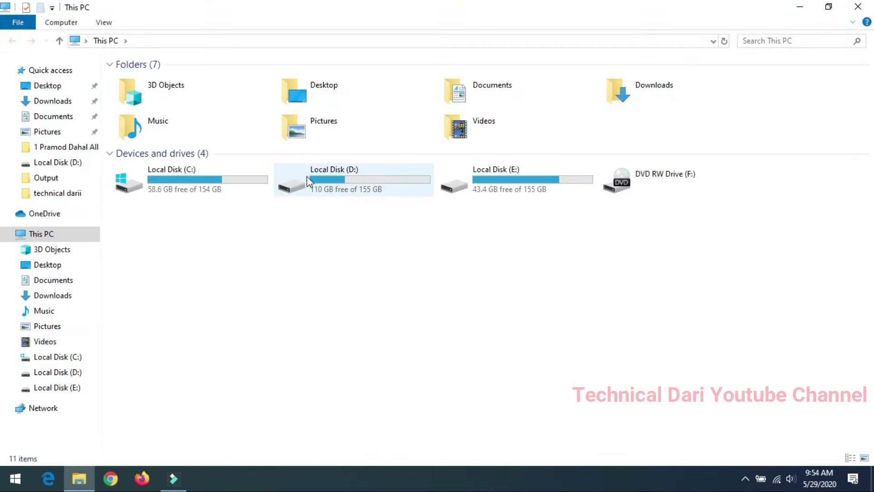
{"action": "double_click", "coordinate": [356, 186]}
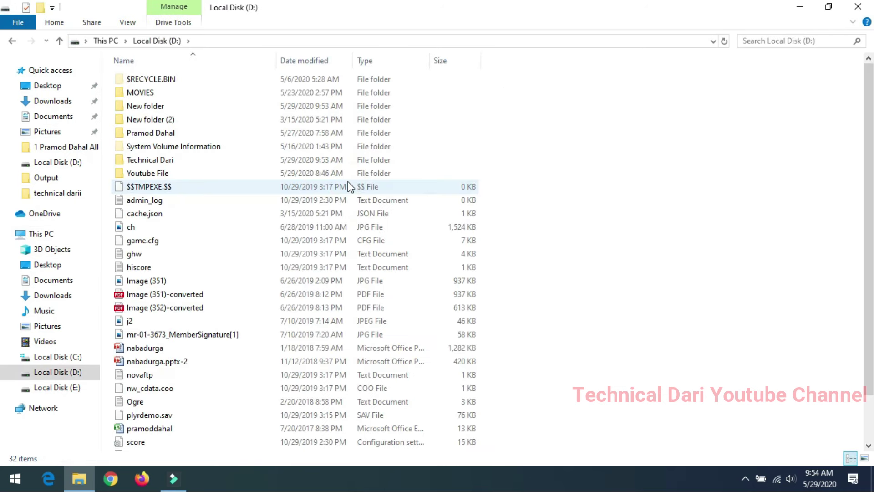
{"action": "left_click", "coordinate": [166, 162]}
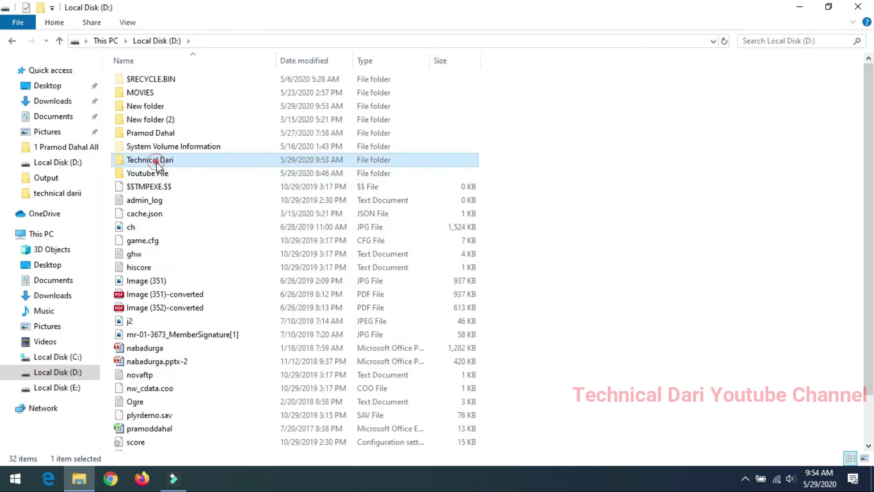
{"action": "scroll", "coordinate": [255, 303], "scroll_direction": "down", "scroll_amount": 2}
{"action": "scroll", "coordinate": [253, 306], "scroll_direction": "up", "scroll_amount": 2}
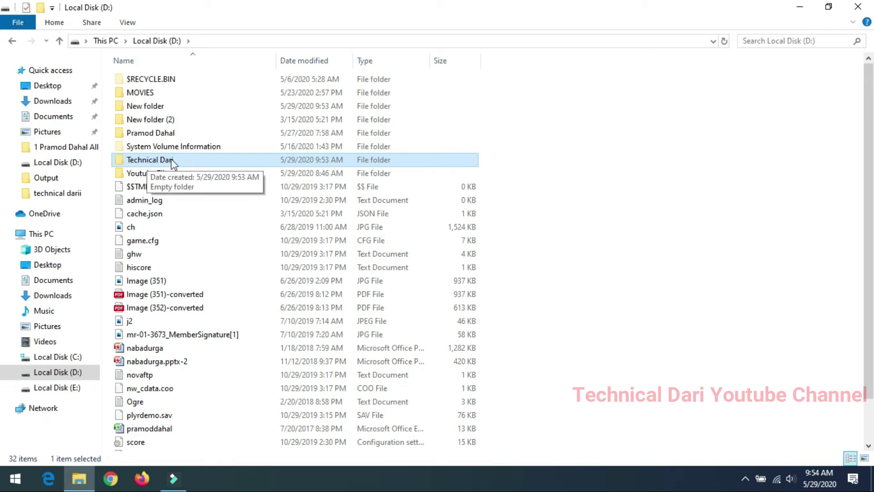
{"action": "left_click", "coordinate": [779, 143]}
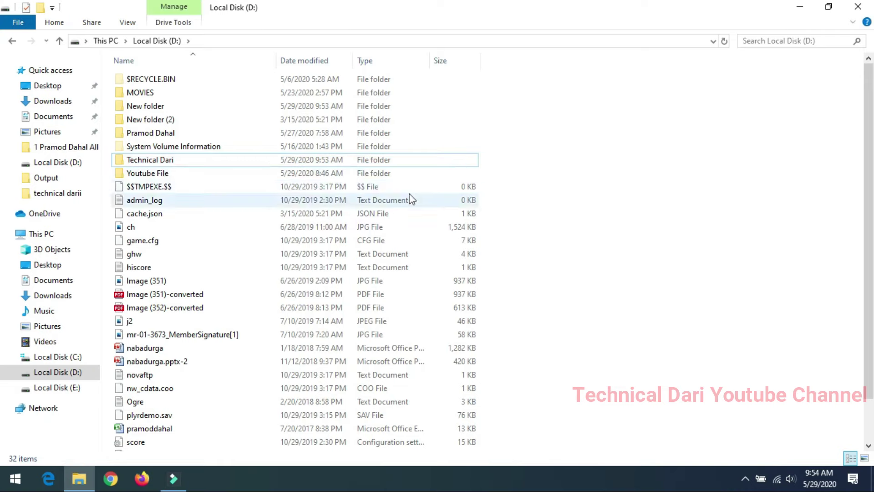
{"action": "mouse_move", "coordinate": [150, 159]}
{"action": "double_click", "coordinate": [157, 161]}
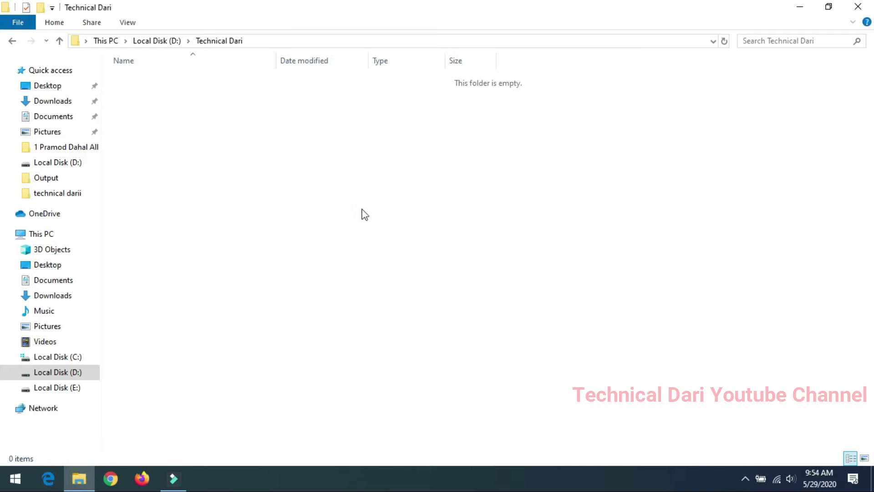
{"action": "right_click", "coordinate": [309, 173]}
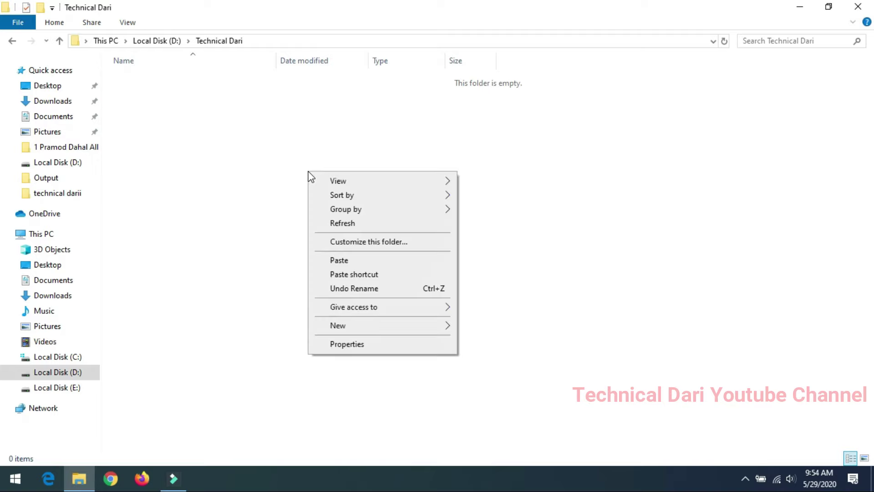
{"action": "left_click", "coordinate": [346, 261]}
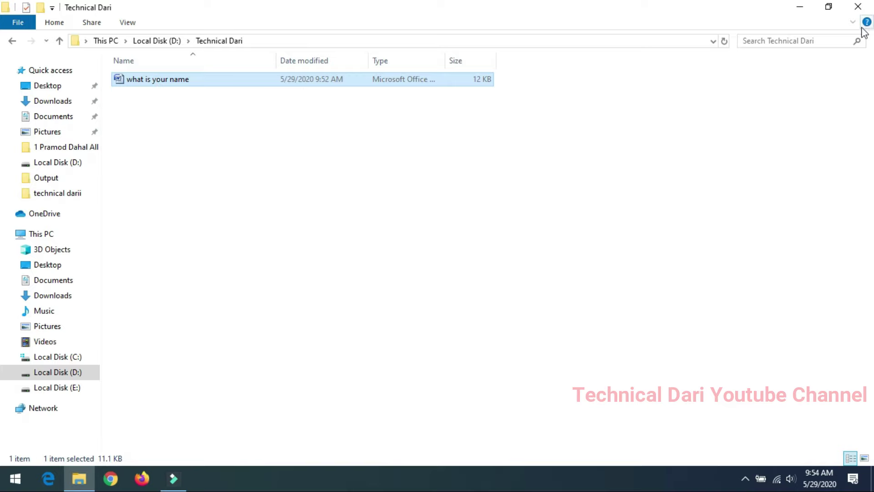
{"action": "left_click", "coordinate": [800, 6]}
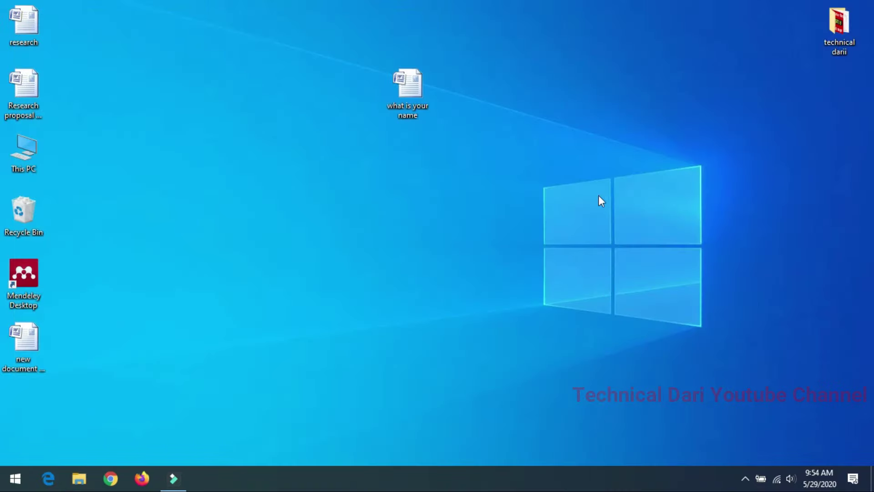
Navigate through This PC to the Technical Dari folder on Local Disk (D:)
{"action": "left_click_drag", "start_coordinate": [380, 82], "coordinate": [485, 172]}
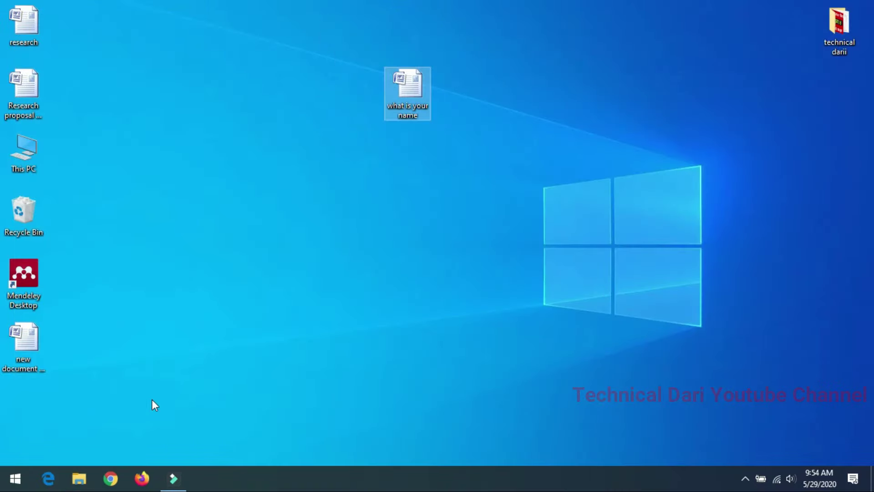
{"action": "double_click", "coordinate": [10, 149]}
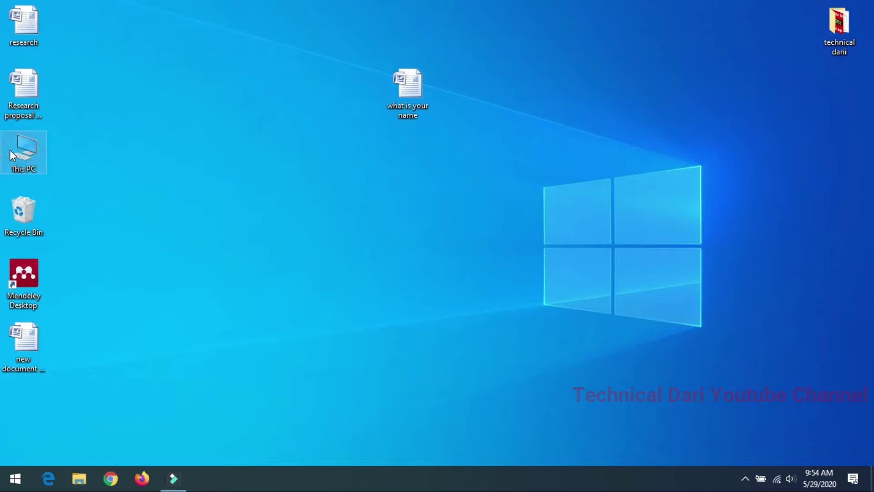
{"action": "double_click", "coordinate": [31, 137]}
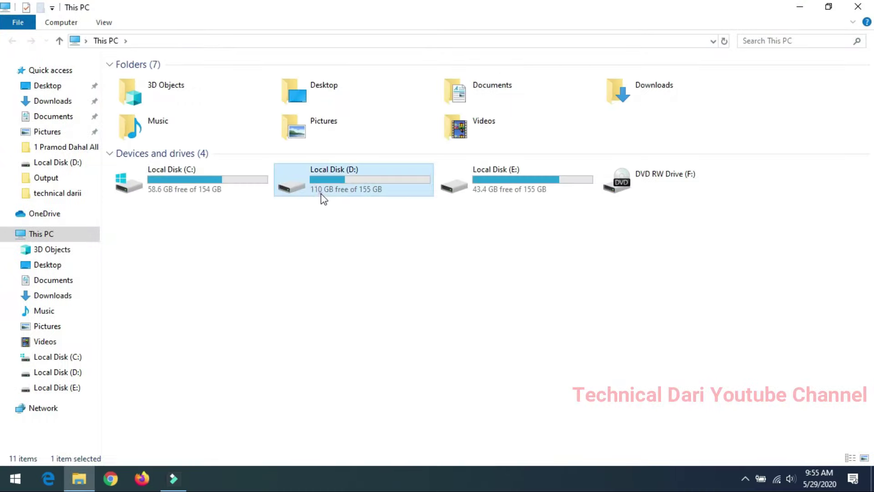
{"action": "double_click", "coordinate": [322, 196]}
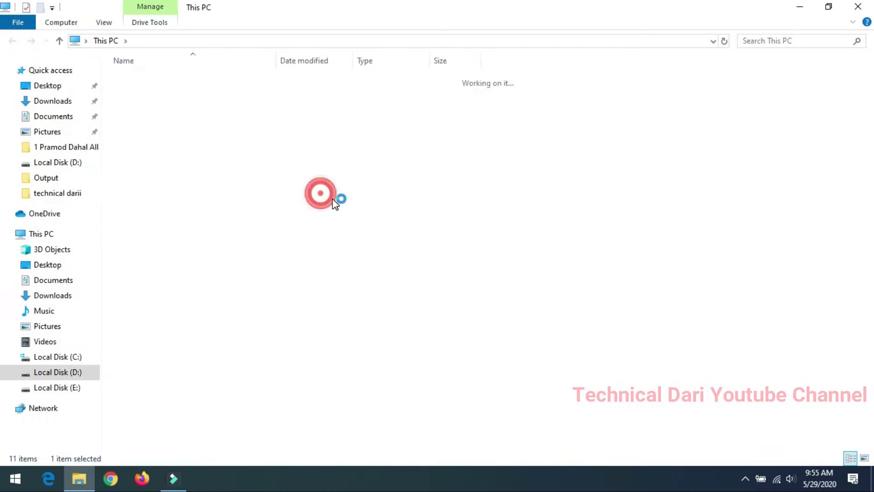
{"action": "double_click", "coordinate": [147, 161]}
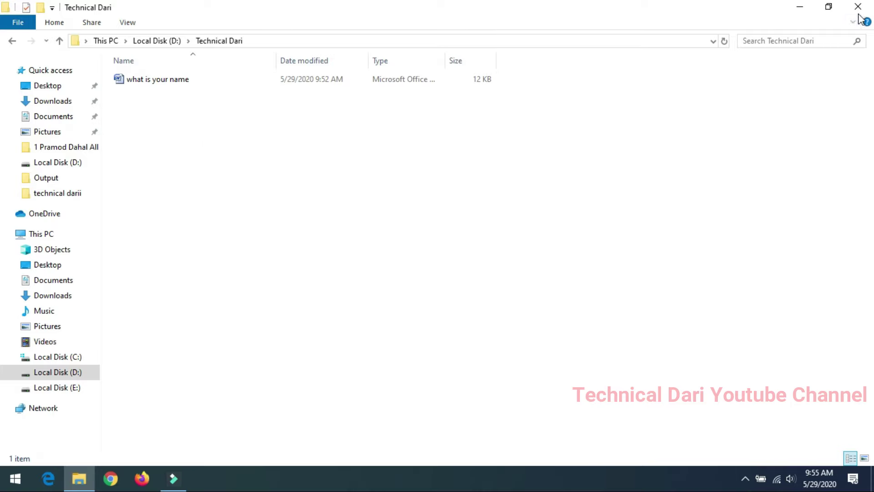
Delete the 'what is your name' file from Technical Dari and confirm the folder is empty
{"action": "left_click", "coordinate": [161, 84]}
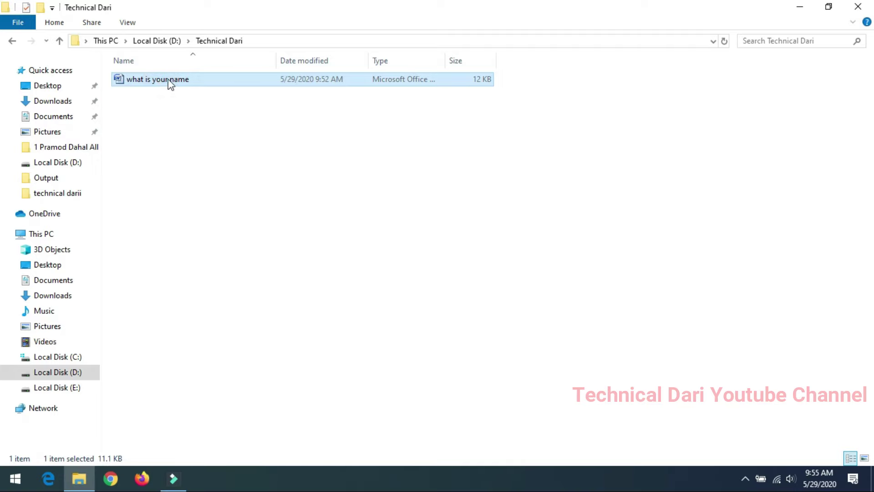
{"action": "right_click", "coordinate": [168, 80]}
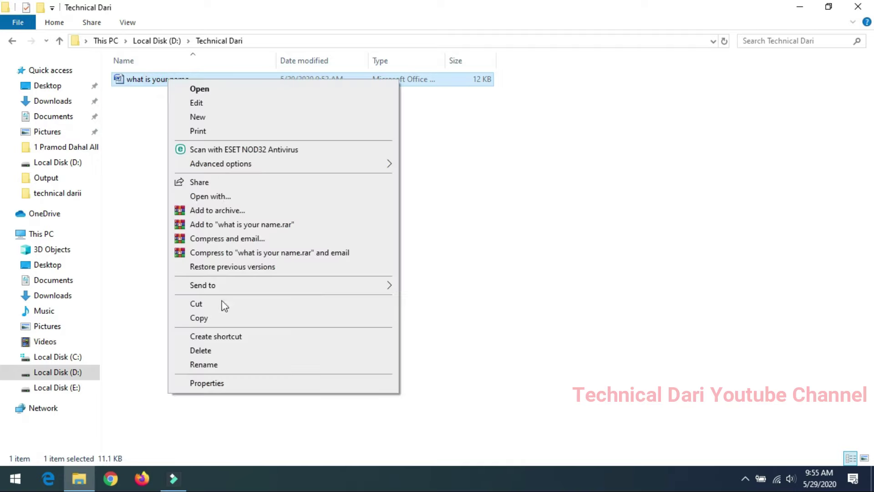
{"action": "left_click", "coordinate": [222, 350]}
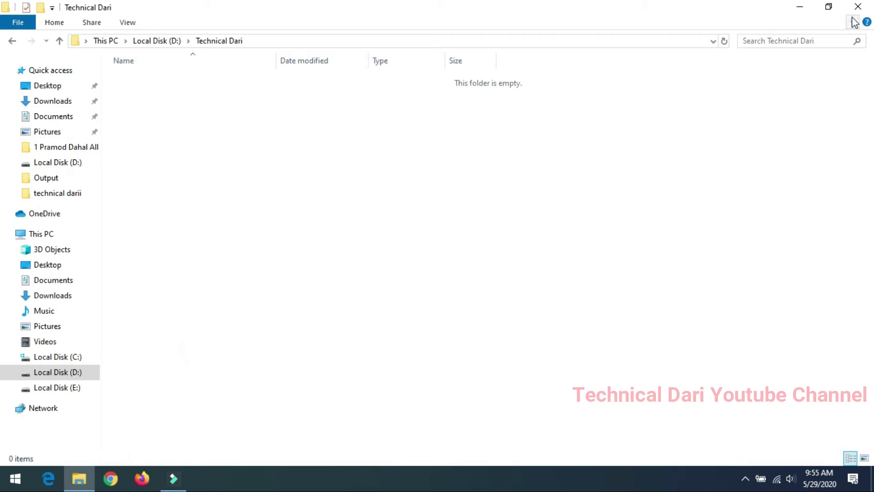
{"action": "left_click", "coordinate": [12, 42]}
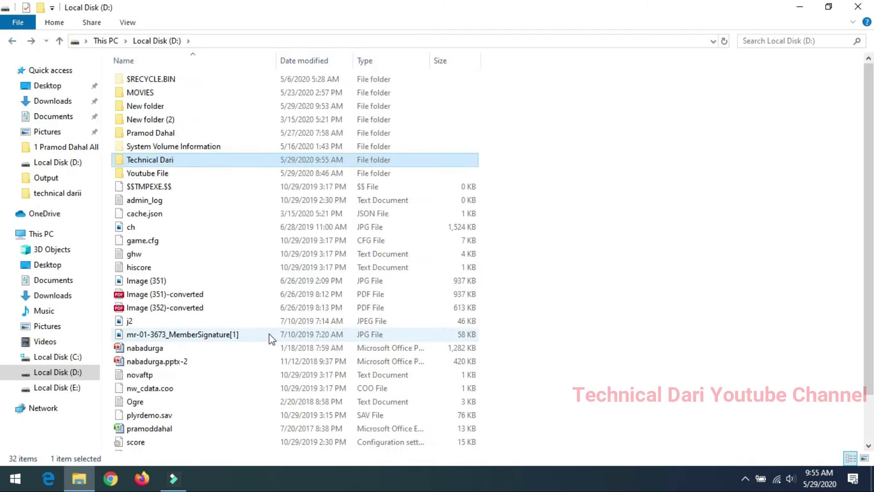
{"action": "double_click", "coordinate": [160, 161]}
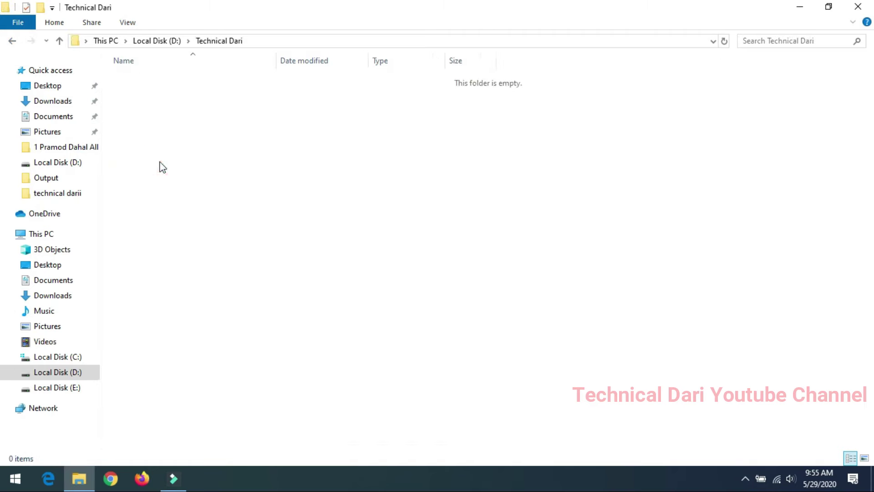
{"action": "left_click", "coordinate": [859, 7]}
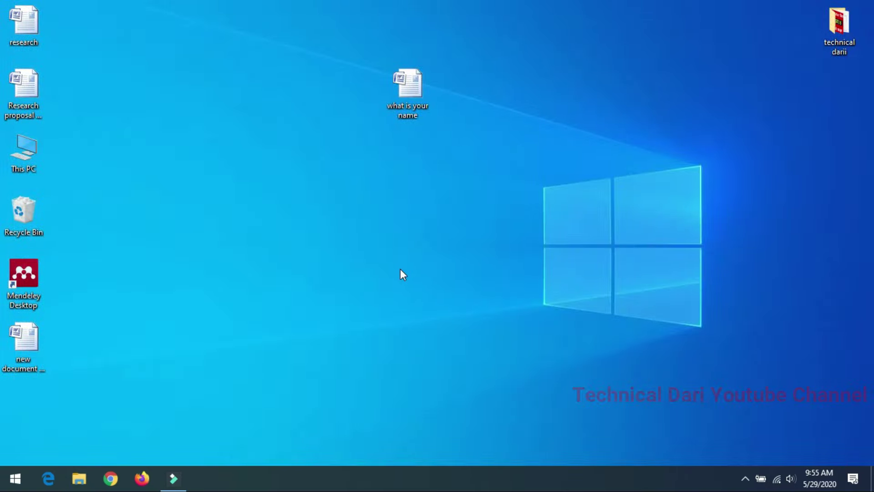
Cut the 'what is your name' document from the desktop
{"action": "left_click_drag", "start_coordinate": [358, 39], "coordinate": [473, 172]}
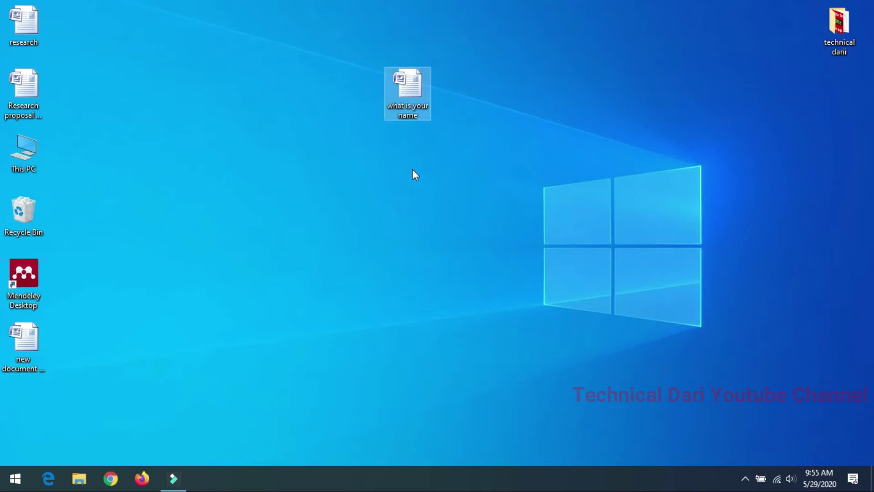
{"action": "left_click_drag", "start_coordinate": [343, 44], "coordinate": [466, 152]}
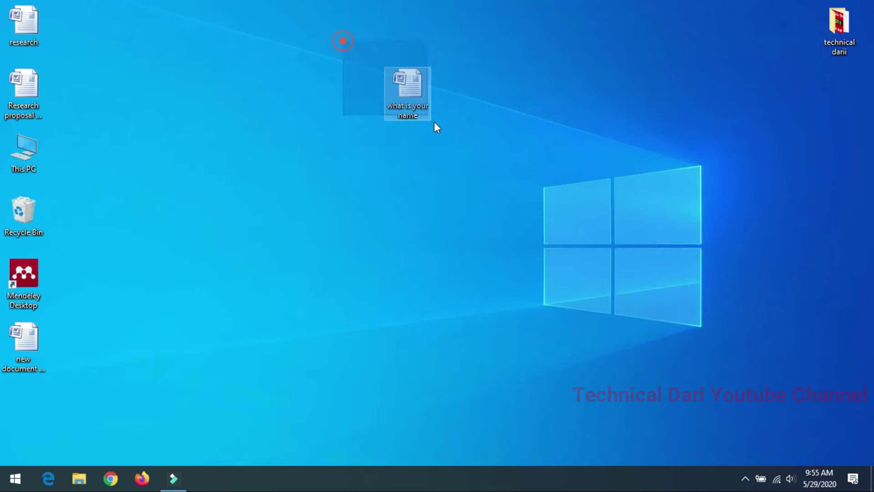
{"action": "left_click", "coordinate": [465, 153]}
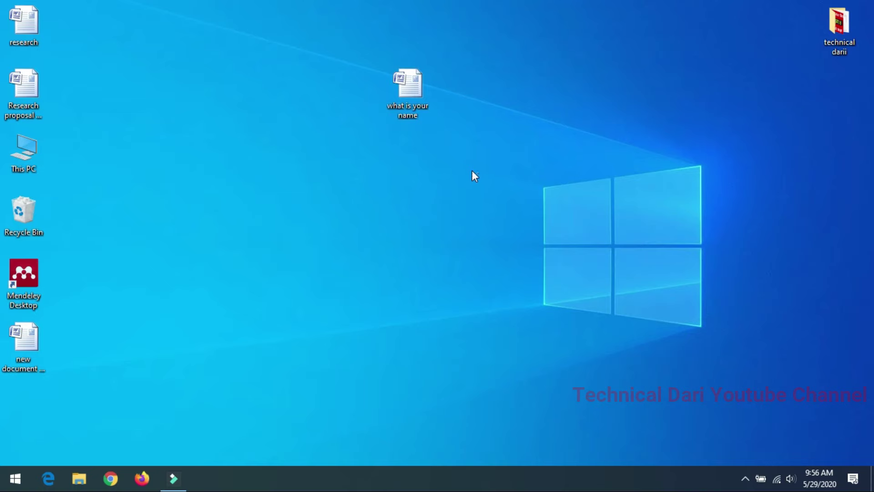
{"action": "right_click", "coordinate": [410, 83]}
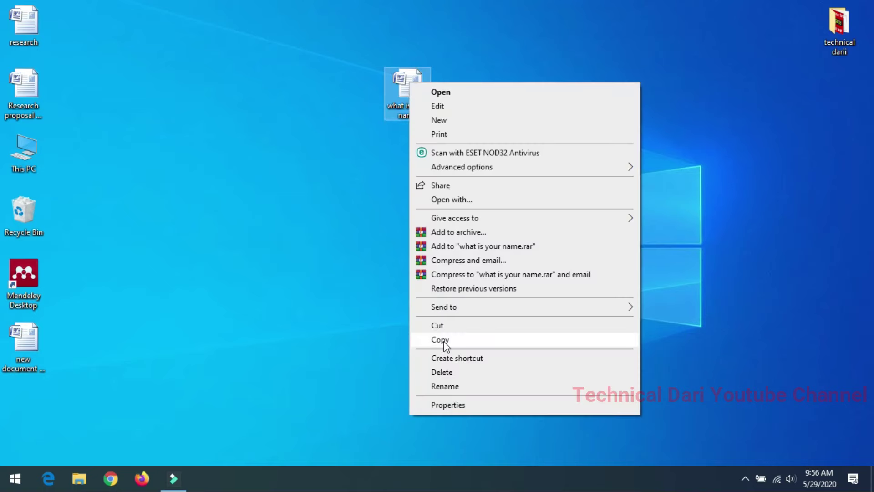
{"action": "left_click", "coordinate": [442, 326]}
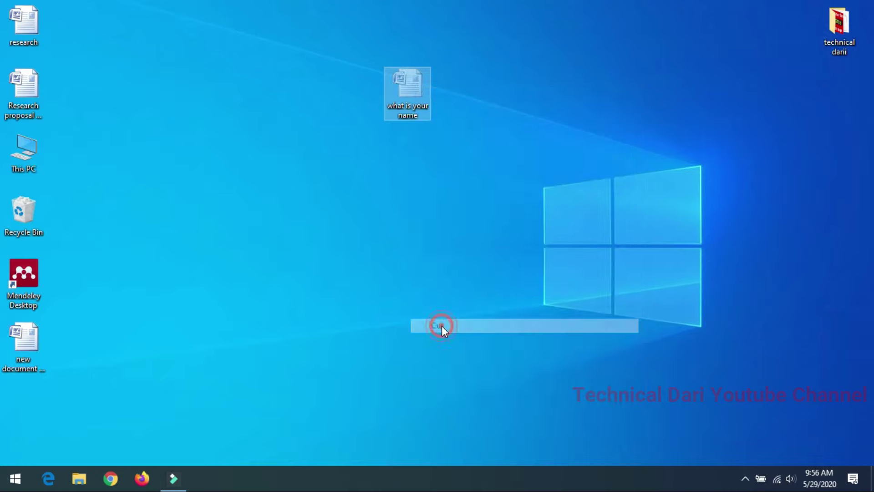
Paste the cut document into the empty Technical Dari folder on Local Disk (D:)
{"action": "left_click", "coordinate": [26, 154]}
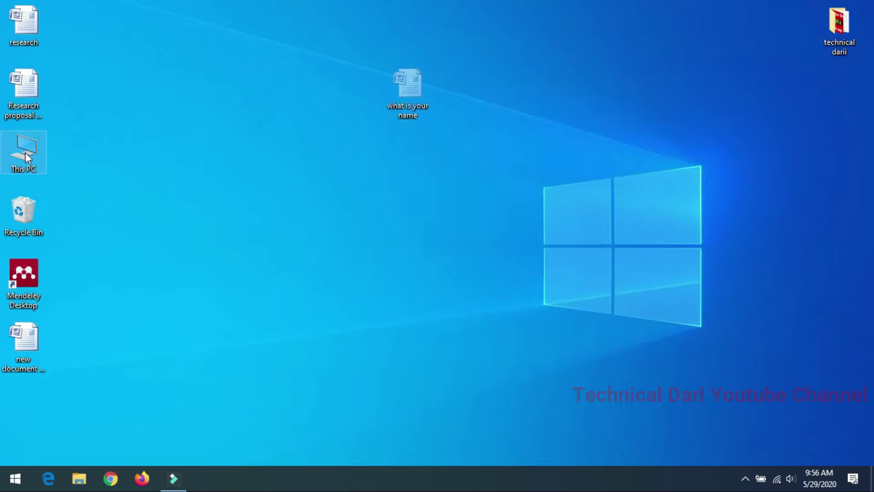
{"action": "double_click", "coordinate": [26, 155]}
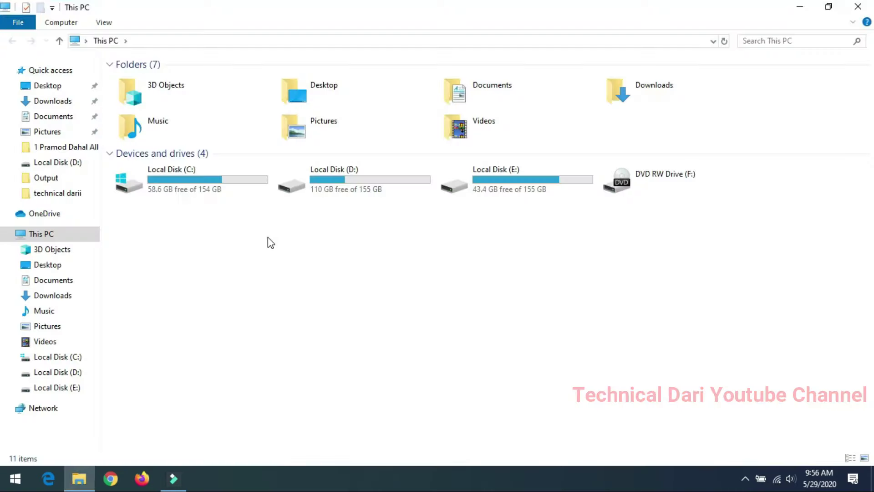
{"action": "double_click", "coordinate": [384, 189]}
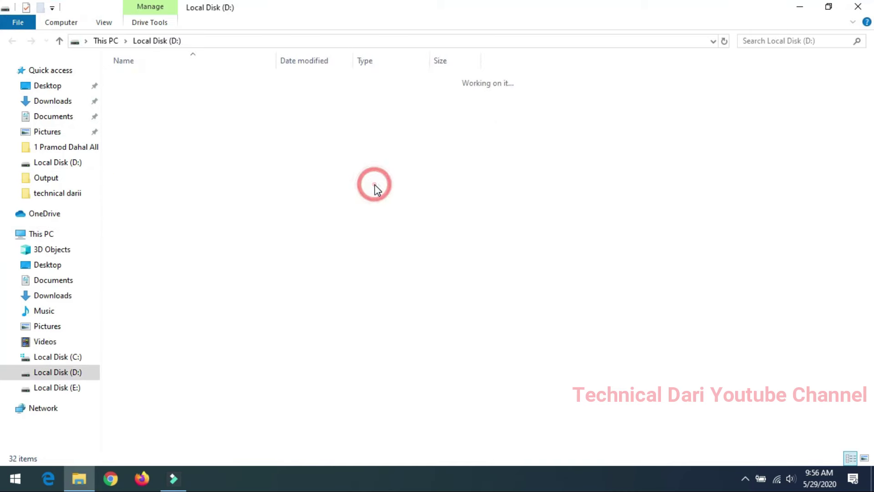
{"action": "double_click", "coordinate": [160, 160]}
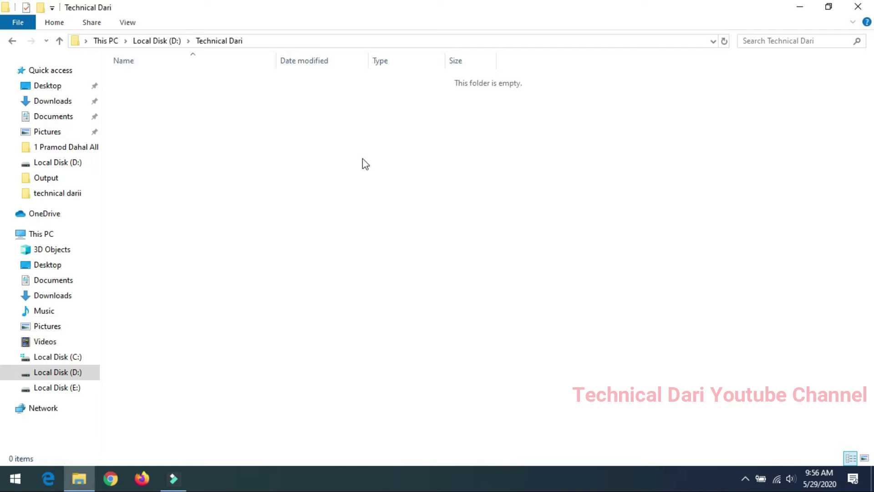
{"action": "right_click", "coordinate": [363, 158]}
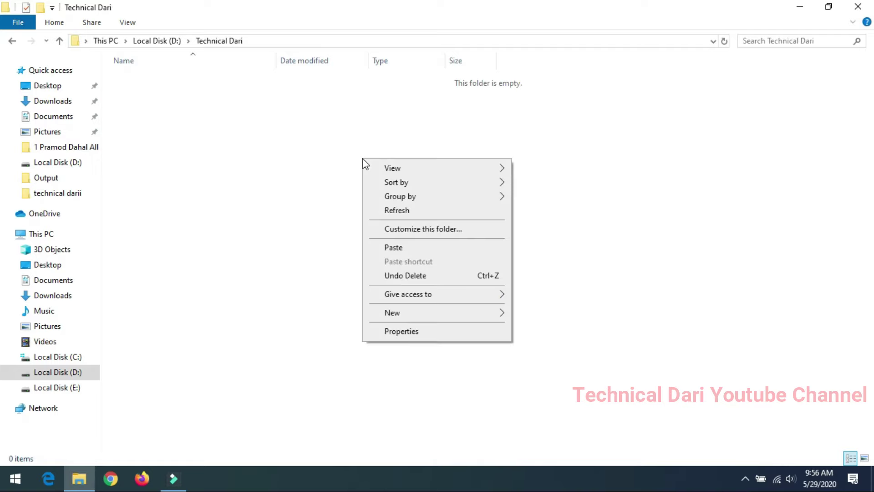
{"action": "left_click", "coordinate": [394, 247]}
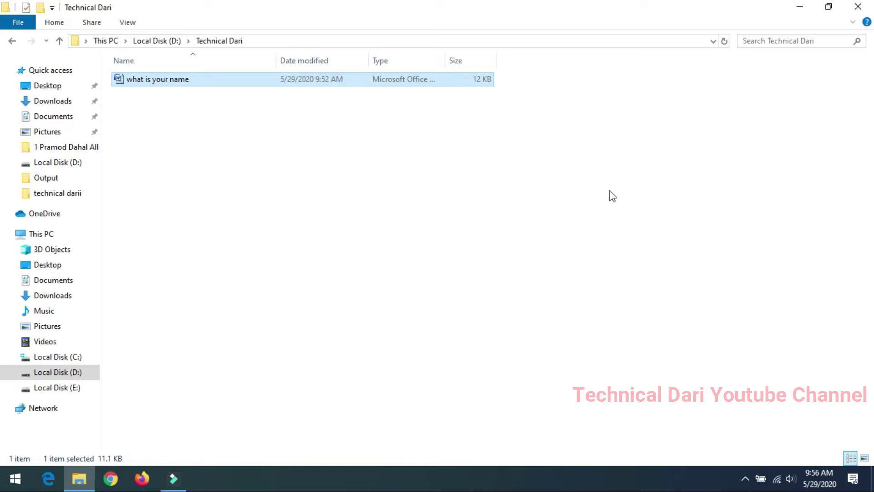
{"action": "left_click", "coordinate": [857, 6]}
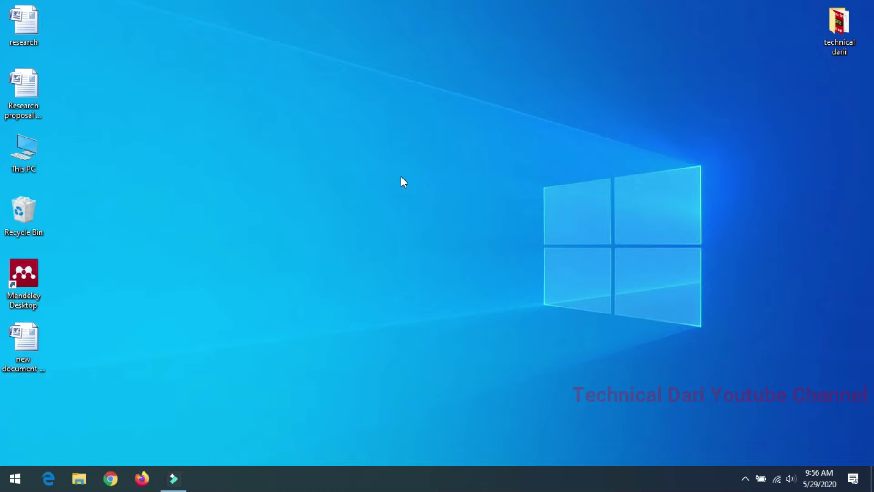
Browse This PC > Local Disk (D:) > Technical Dari and open 'what is your name' in Word
{"action": "double_click", "coordinate": [34, 163]}
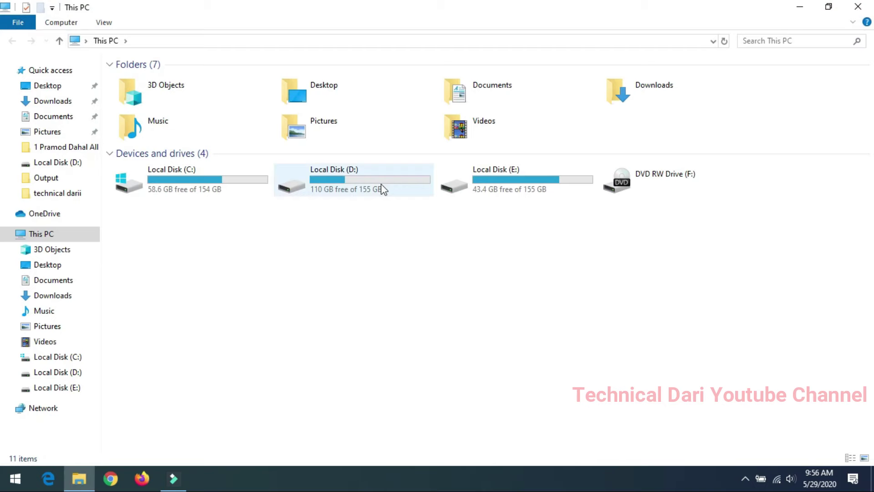
{"action": "left_click", "coordinate": [358, 185]}
{"action": "double_click", "coordinate": [358, 185]}
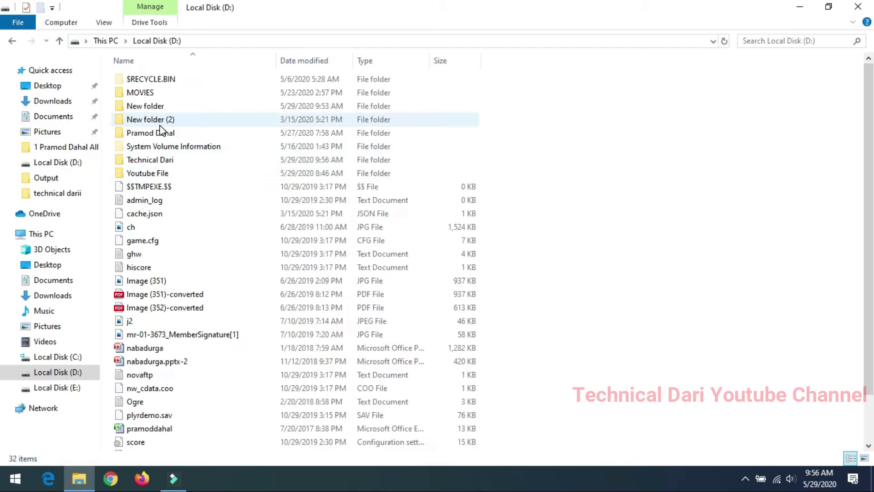
{"action": "left_click", "coordinate": [152, 161]}
{"action": "double_click", "coordinate": [152, 160]}
{"action": "double_click", "coordinate": [174, 80]}
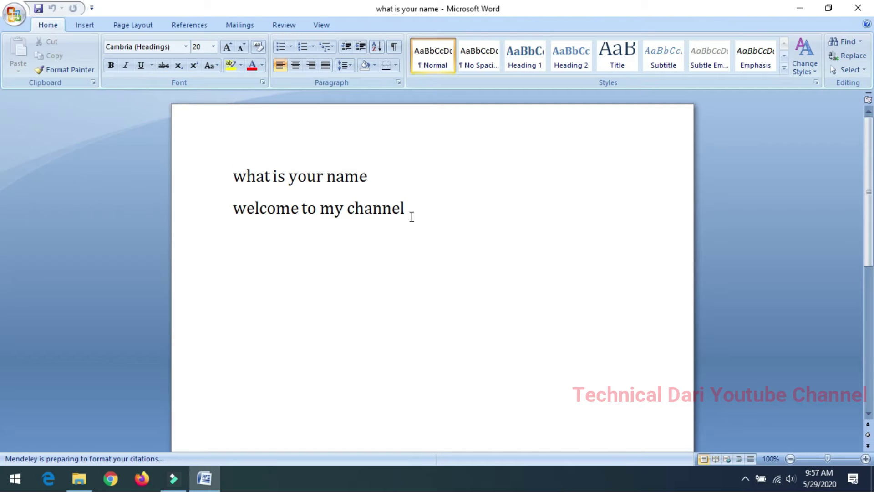
Replace both lines with the Nepali question 'तपाईको नाम के हो ?' in the Preeti font
{"action": "mouse_move", "coordinate": [419, 214]}
{"action": "left_mouse_down"}
{"action": "mouse_move", "coordinate": [220, 165]}
{"action": "mouse_move", "coordinate": [216, 172]}
{"action": "left_mouse_up"}
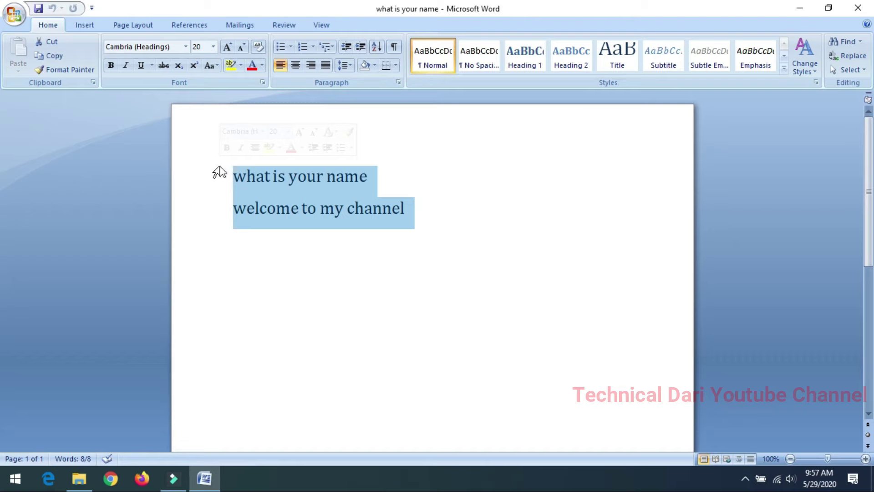
{"action": "key", "text": "Delete"}
{"action": "left_click", "coordinate": [160, 47]}
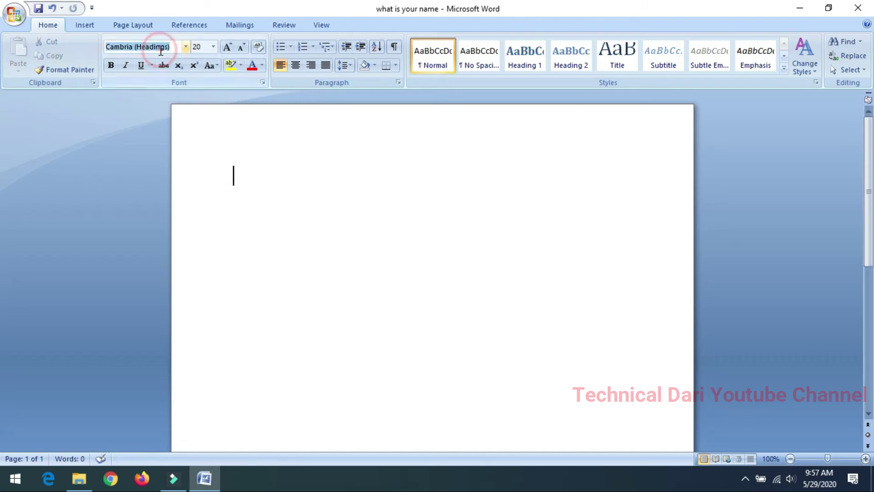
{"action": "type", "text": "Preeti"}
{"action": "key", "text": "Return"}
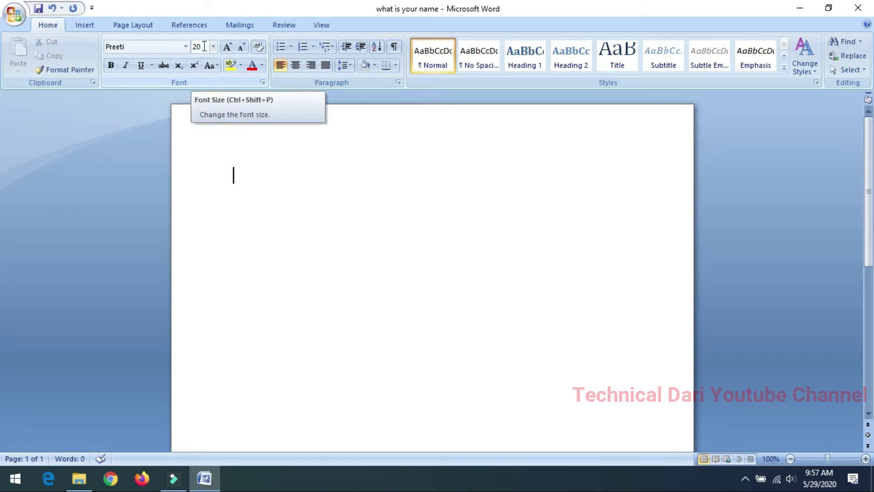
{"action": "type", "text": "tkfO{sf] gfd"}
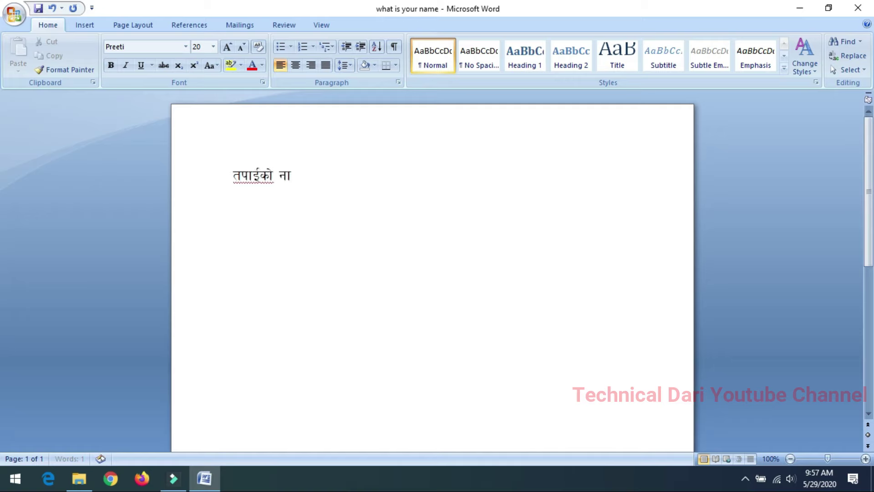
{"action": "type", "text": " s] xf] ?"}
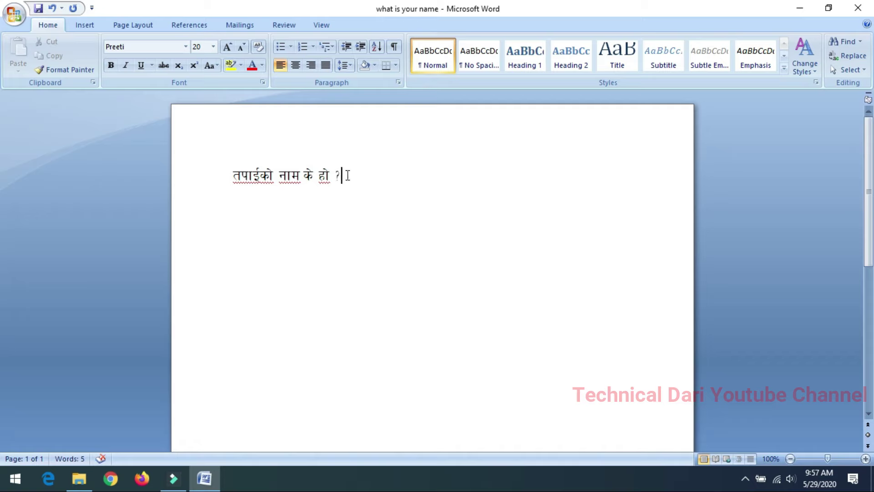
Select the whole question line and make it bold
{"action": "left_click_drag", "start_coordinate": [348, 175], "coordinate": [233, 175]}
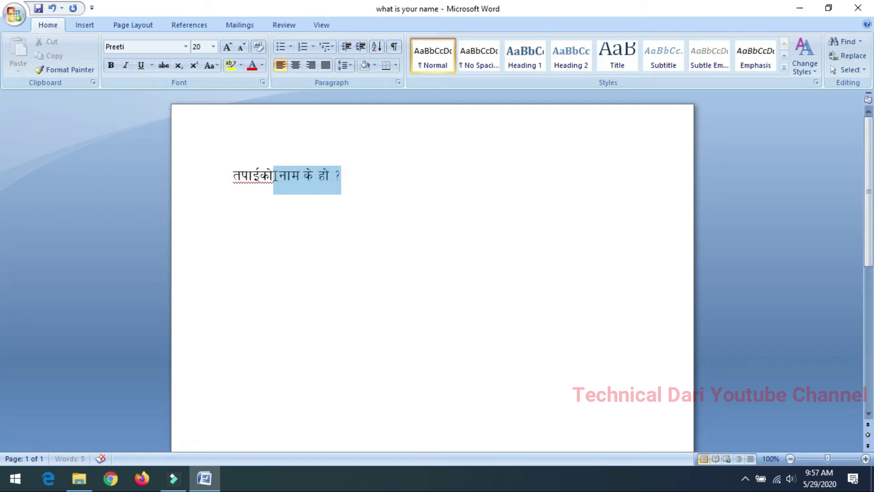
{"action": "left_click", "coordinate": [349, 223]}
{"action": "left_click_drag", "start_coordinate": [344, 175], "coordinate": [231, 185]}
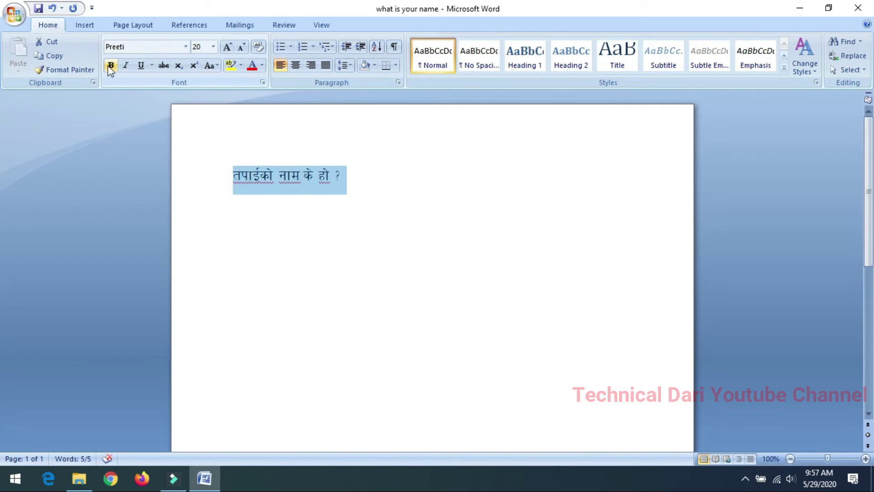
{"action": "left_click", "coordinate": [110, 66]}
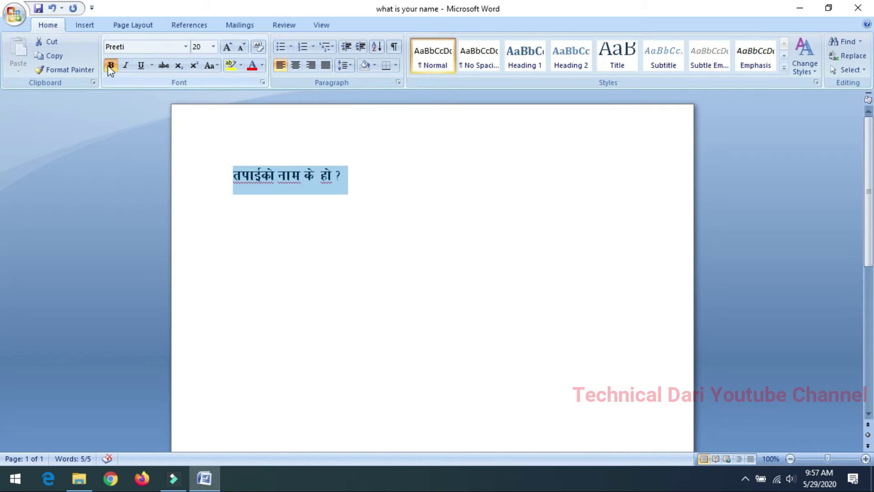
{"action": "left_click", "coordinate": [410, 236]}
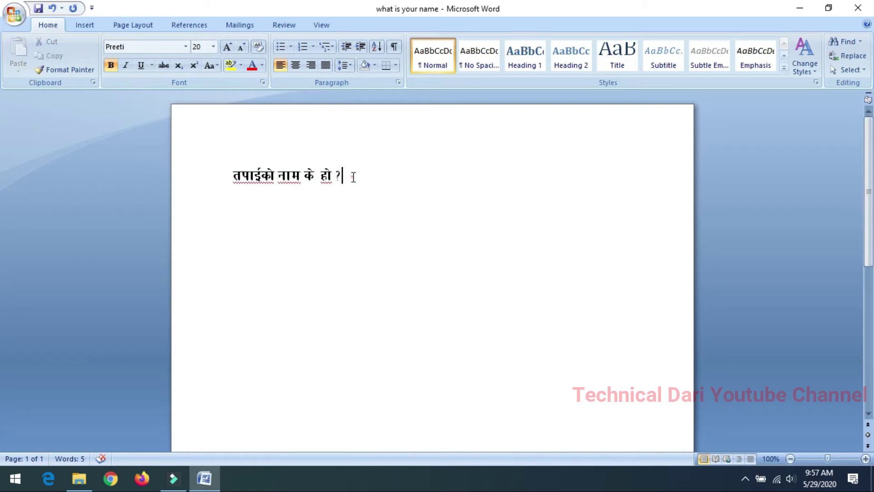
{"action": "left_click_drag", "start_coordinate": [353, 177], "coordinate": [236, 178]}
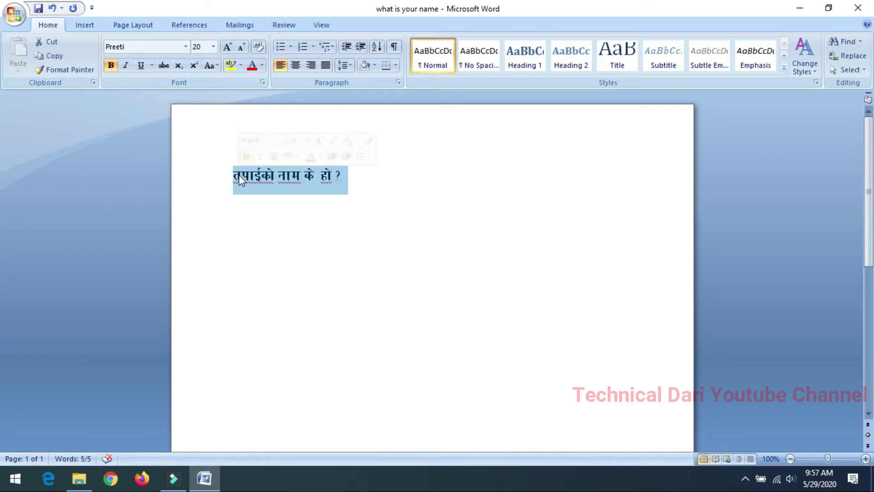
Enlarge the question line to 72 pt and turn bold off
{"action": "left_click", "coordinate": [212, 47]}
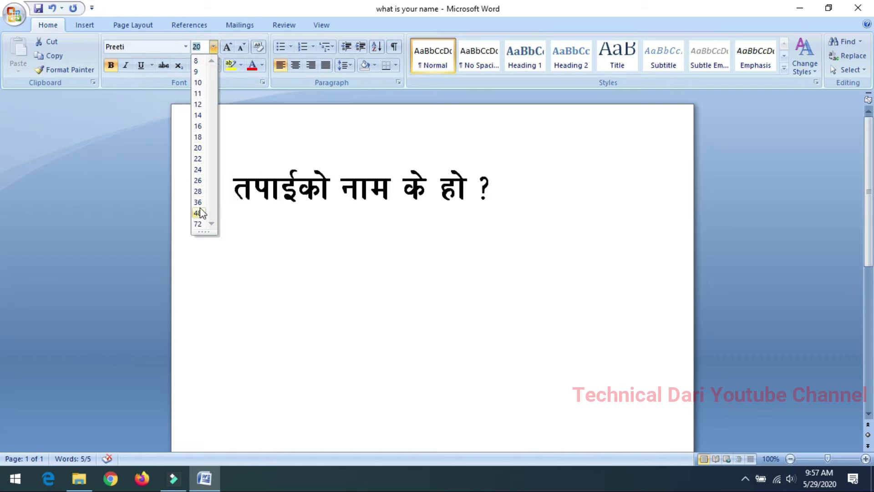
{"action": "left_click", "coordinate": [200, 223]}
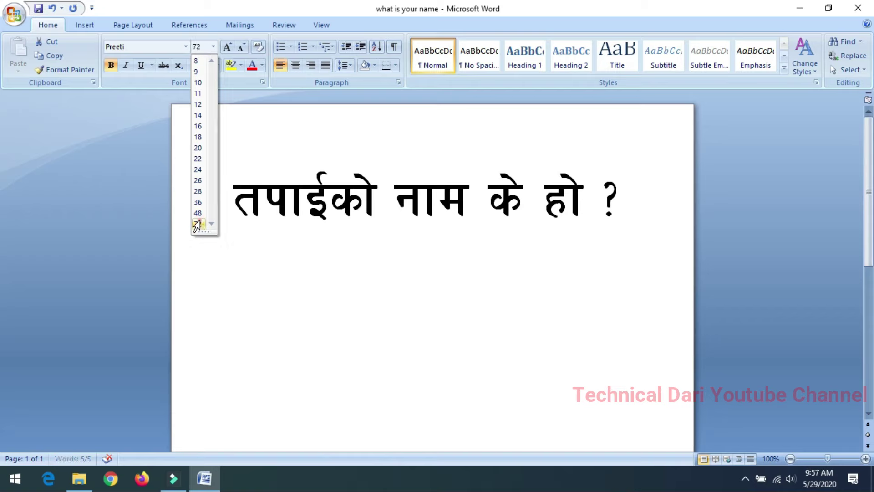
{"action": "left_click", "coordinate": [438, 201]}
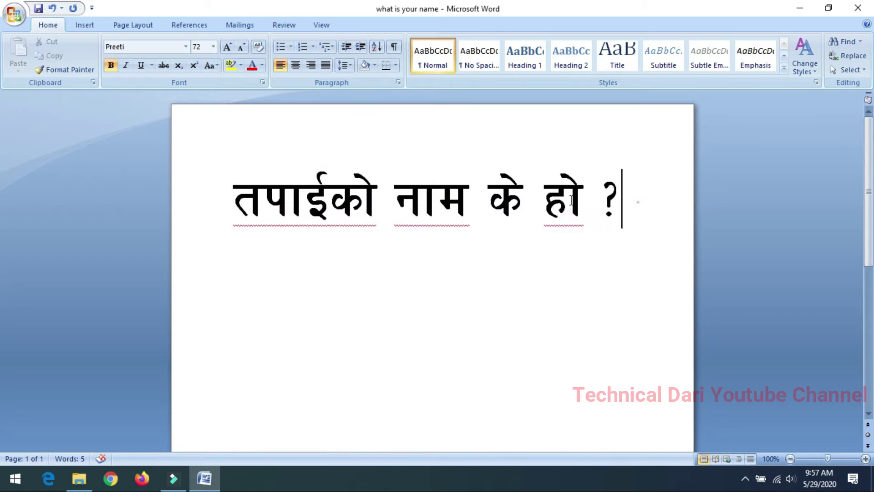
{"action": "left_click_drag", "start_coordinate": [637, 204], "coordinate": [221, 196]}
{"action": "left_click", "coordinate": [110, 65]}
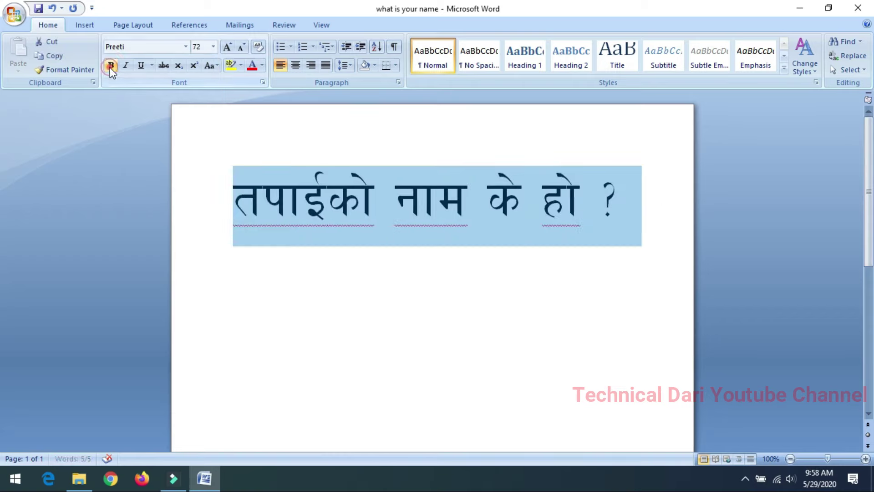
{"action": "left_click", "coordinate": [439, 218]}
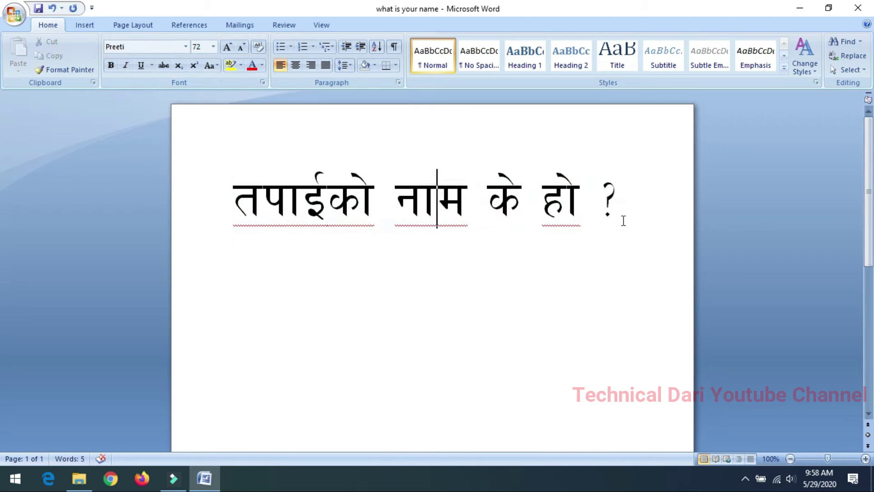
Toggle bold back on, then remove it again, leaving the line regular
{"action": "left_click_drag", "start_coordinate": [617, 192], "coordinate": [228, 166]}
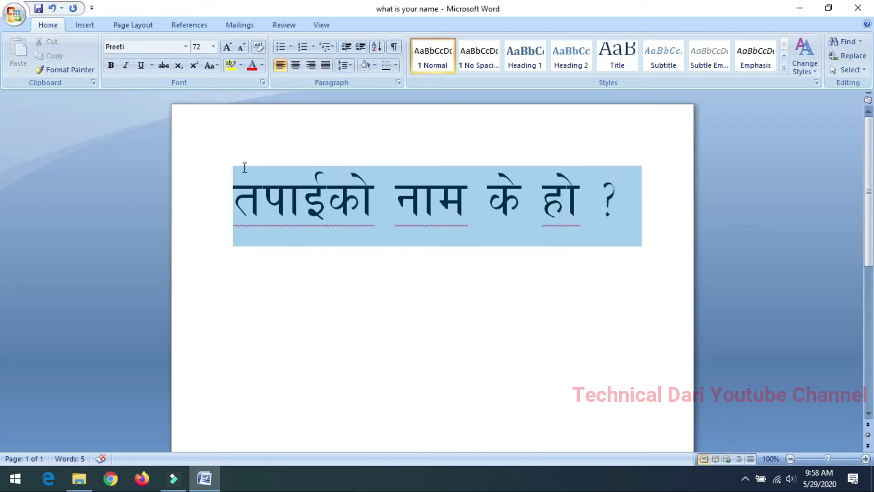
{"action": "left_click", "coordinate": [111, 65]}
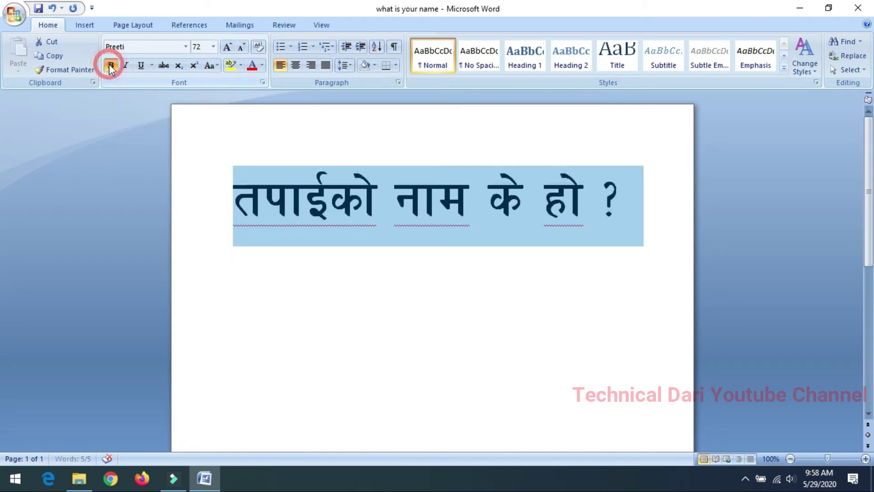
{"action": "left_click", "coordinate": [385, 201]}
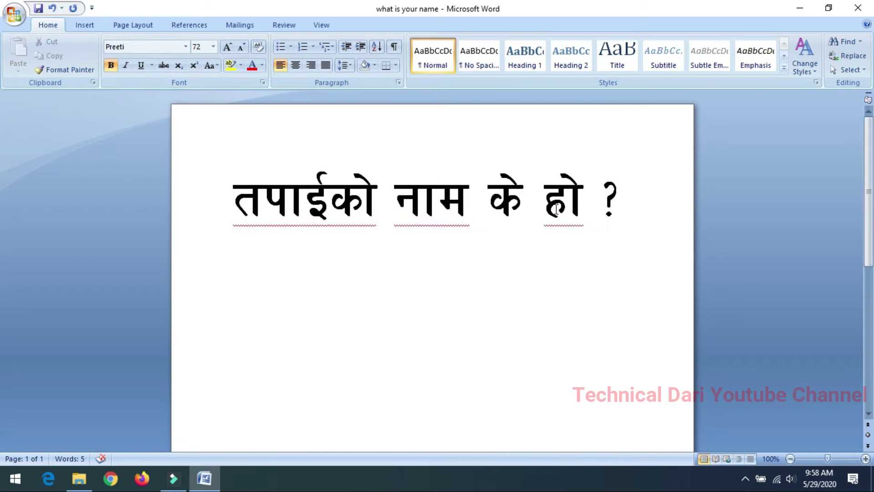
{"action": "left_click_drag", "start_coordinate": [624, 192], "coordinate": [244, 193]}
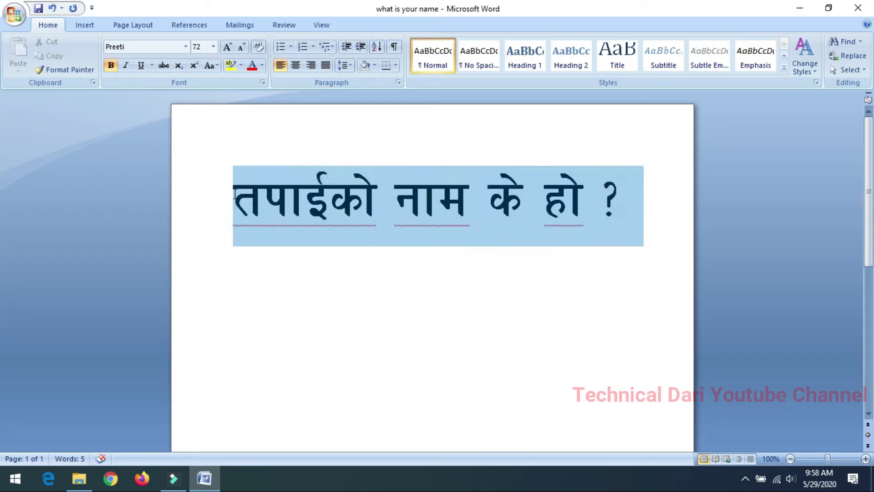
{"action": "left_click", "coordinate": [351, 195]}
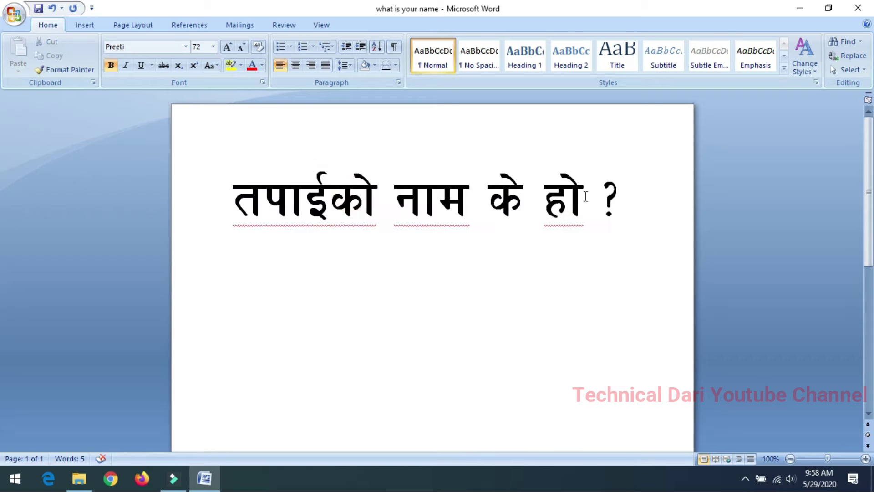
{"action": "left_click_drag", "start_coordinate": [623, 196], "coordinate": [244, 187]}
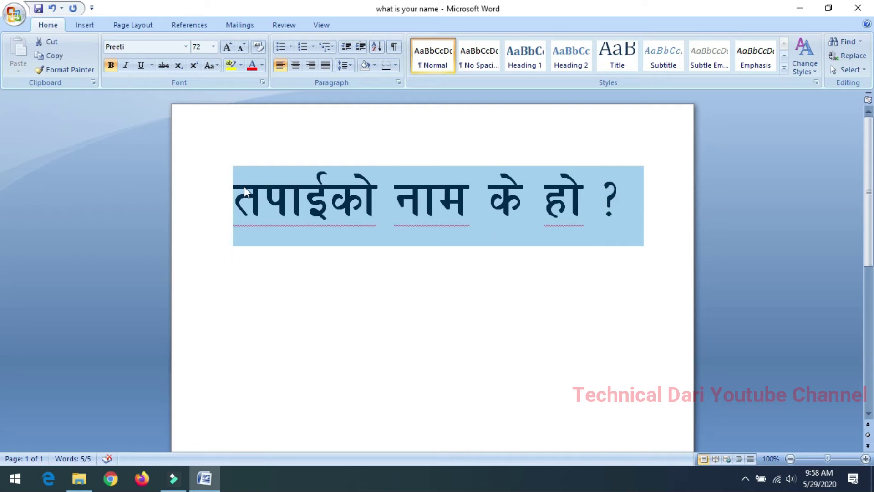
{"action": "left_click", "coordinate": [487, 226]}
{"action": "mouse_move", "coordinate": [487, 226]}
{"action": "left_mouse_down"}
{"action": "mouse_move", "coordinate": [638, 198]}
{"action": "mouse_move", "coordinate": [235, 196]}
{"action": "left_mouse_up"}
{"action": "left_click", "coordinate": [111, 65]}
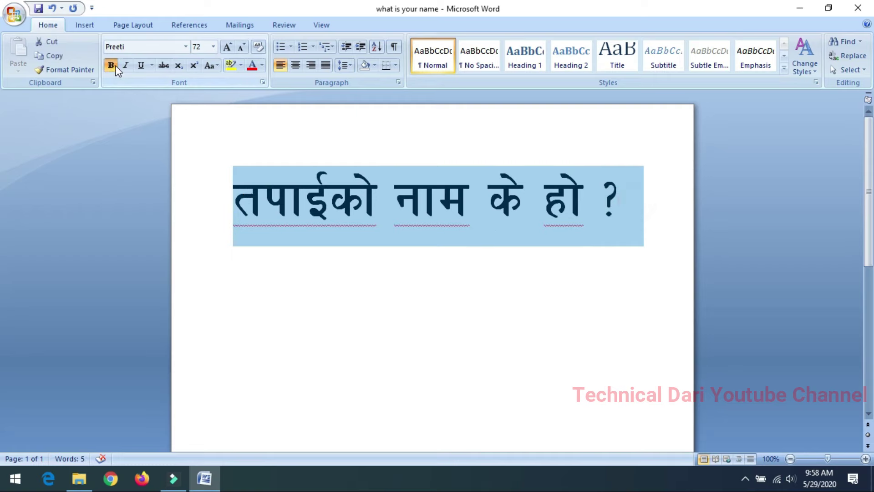
{"action": "left_click", "coordinate": [417, 222]}
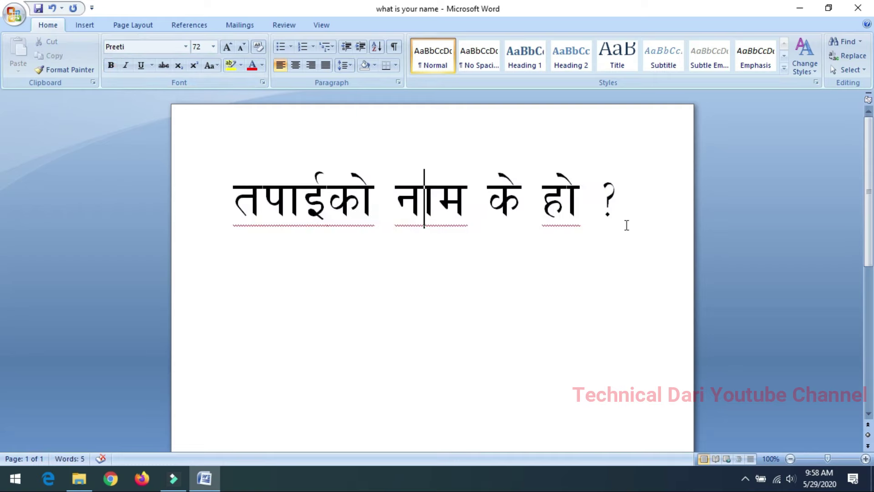
{"action": "left_click_drag", "start_coordinate": [622, 202], "coordinate": [233, 196]}
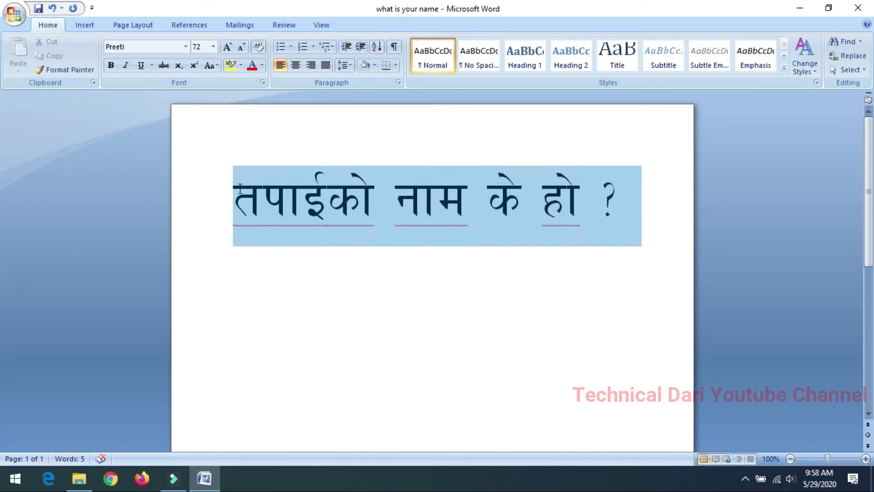
{"action": "left_click", "coordinate": [125, 65]}
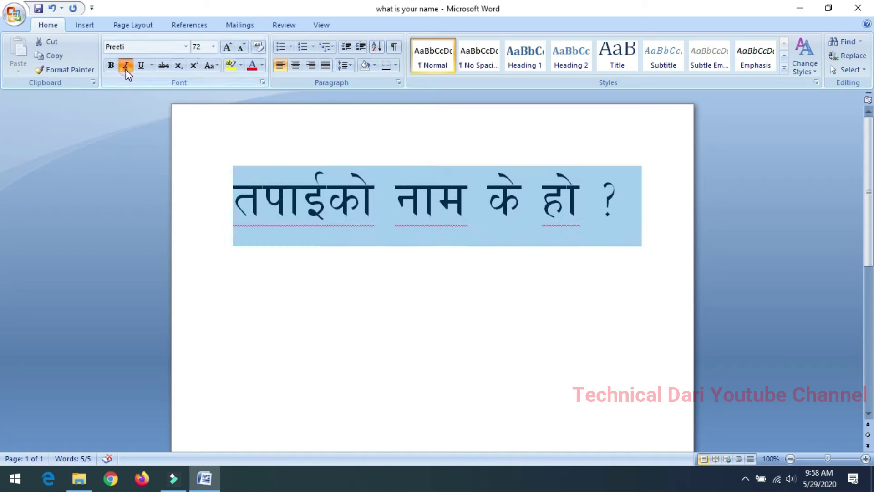
{"action": "left_click", "coordinate": [493, 206]}
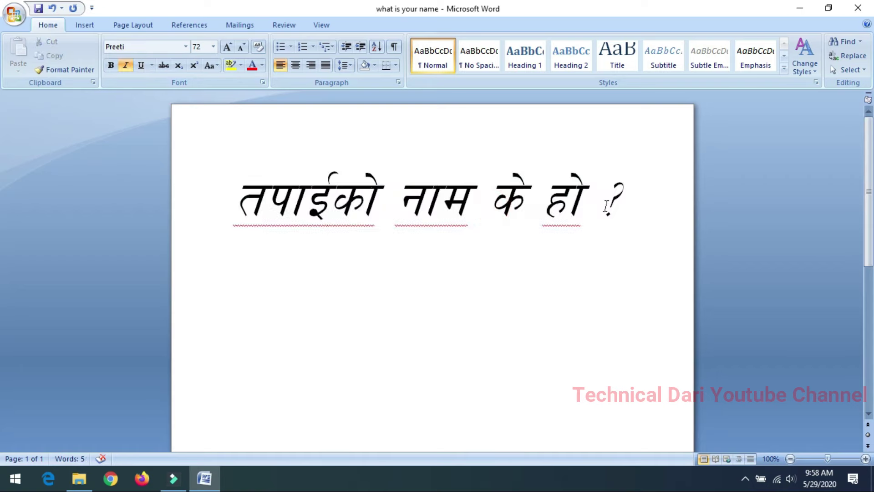
{"action": "left_click_drag", "start_coordinate": [633, 204], "coordinate": [255, 188]}
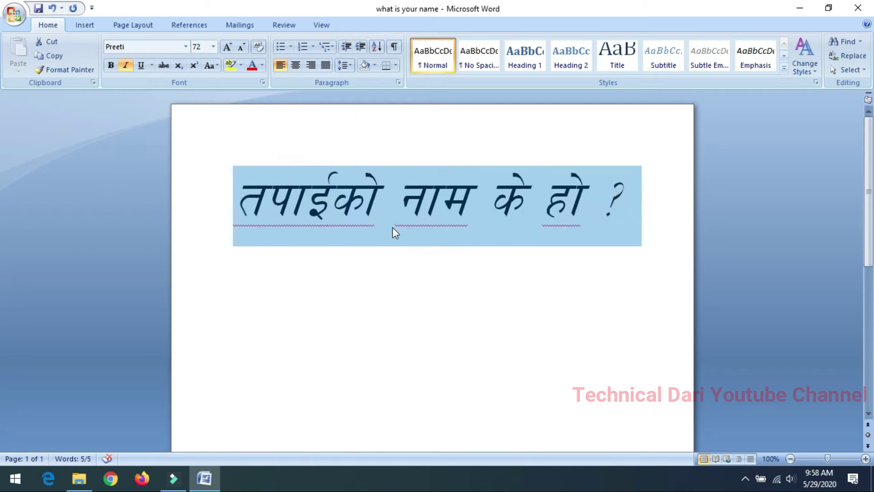
{"action": "left_click", "coordinate": [614, 212]}
{"action": "left_click_drag", "start_coordinate": [634, 193], "coordinate": [261, 200]}
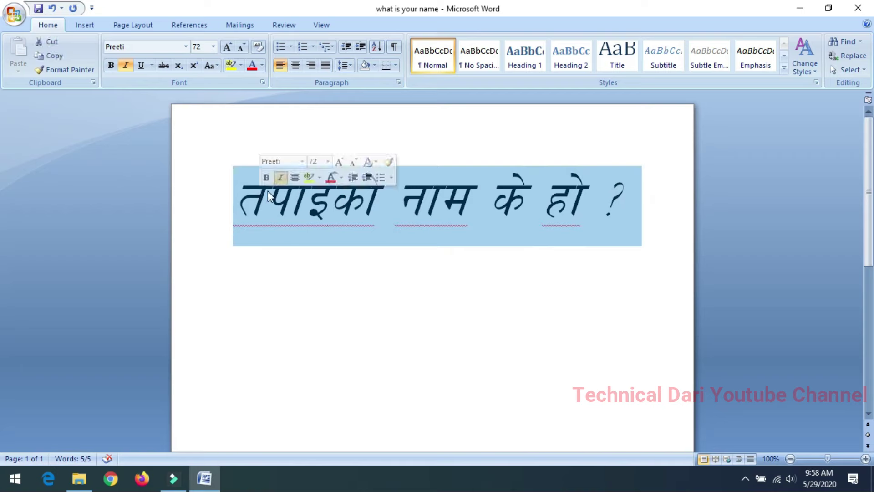
{"action": "left_click", "coordinate": [125, 66]}
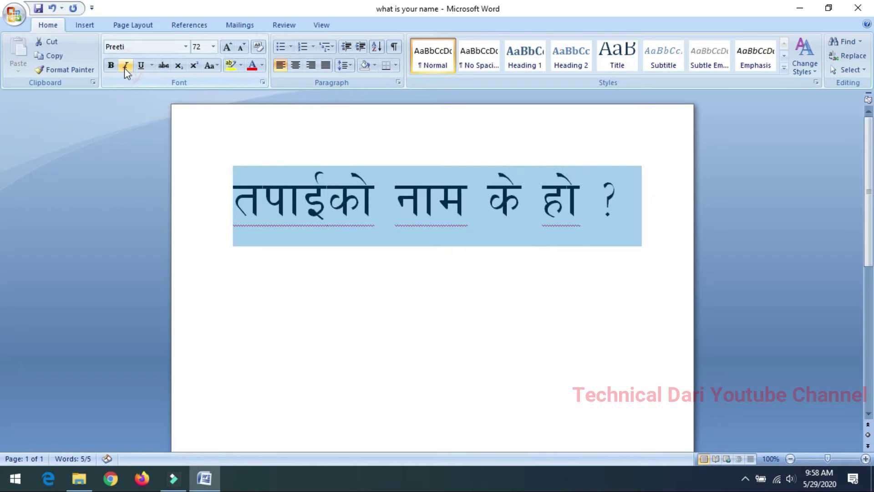
{"action": "left_click", "coordinate": [452, 197]}
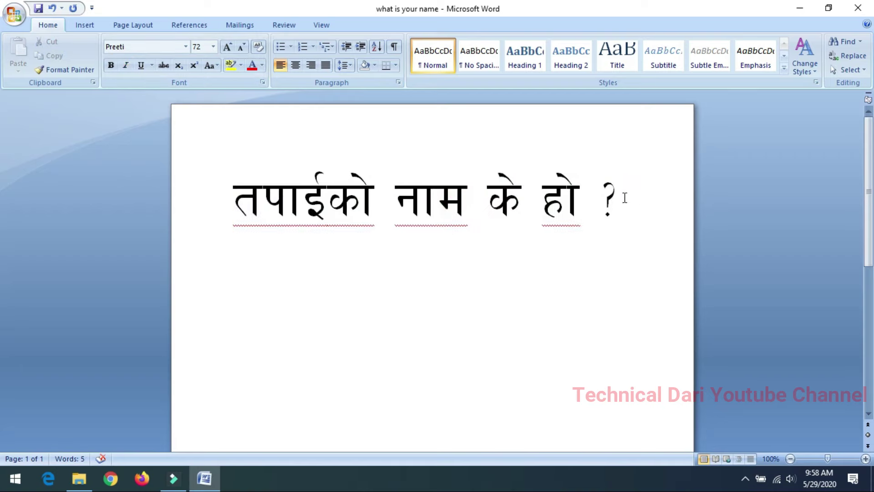
{"action": "left_click_drag", "start_coordinate": [625, 198], "coordinate": [234, 200]}
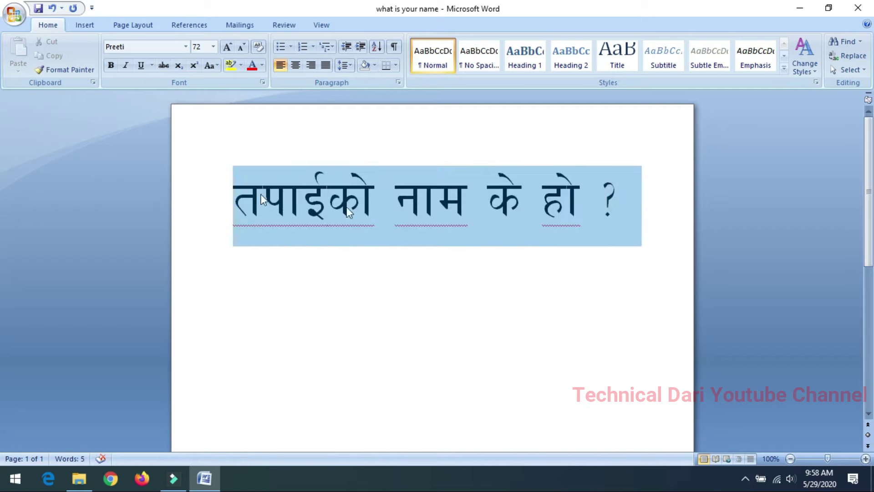
{"action": "left_click", "coordinate": [485, 210]}
{"action": "left_click_drag", "start_coordinate": [626, 199], "coordinate": [235, 202]}
Underline the Nepali line, then change it to a double underline
{"action": "left_click", "coordinate": [142, 73]}
{"action": "left_click", "coordinate": [355, 224]}
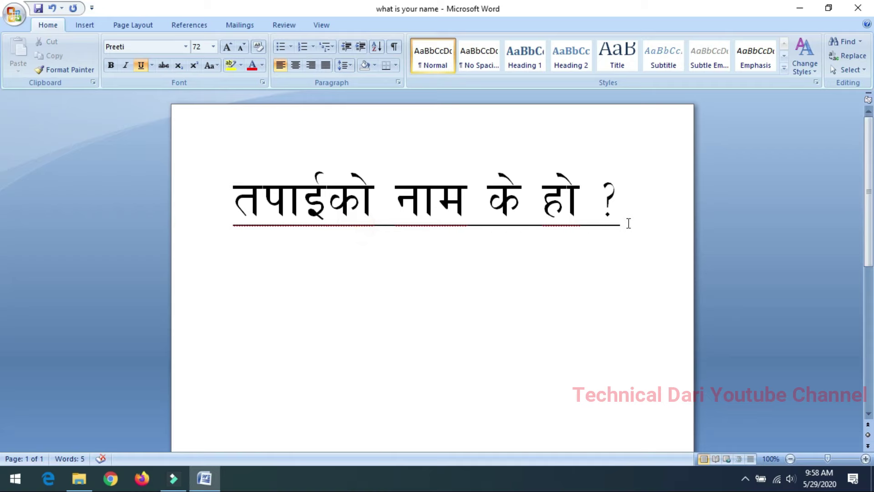
{"action": "left_click_drag", "start_coordinate": [629, 224], "coordinate": [339, 215]}
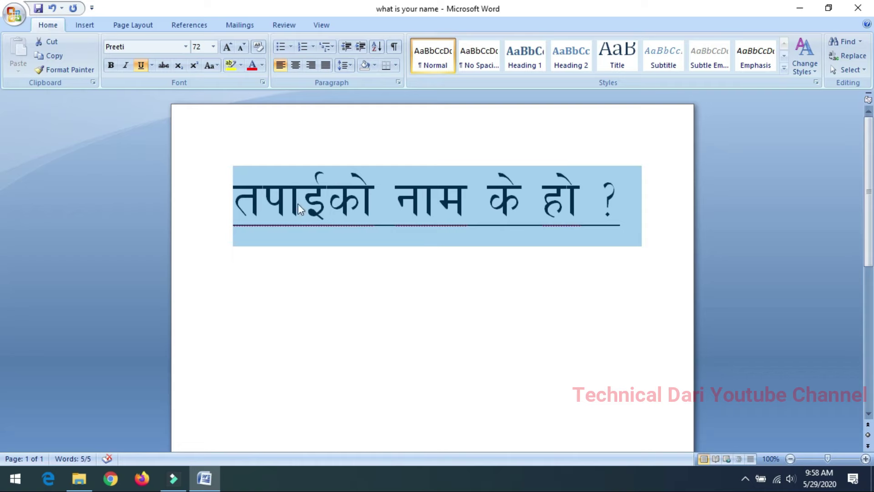
{"action": "left_click", "coordinate": [153, 65]}
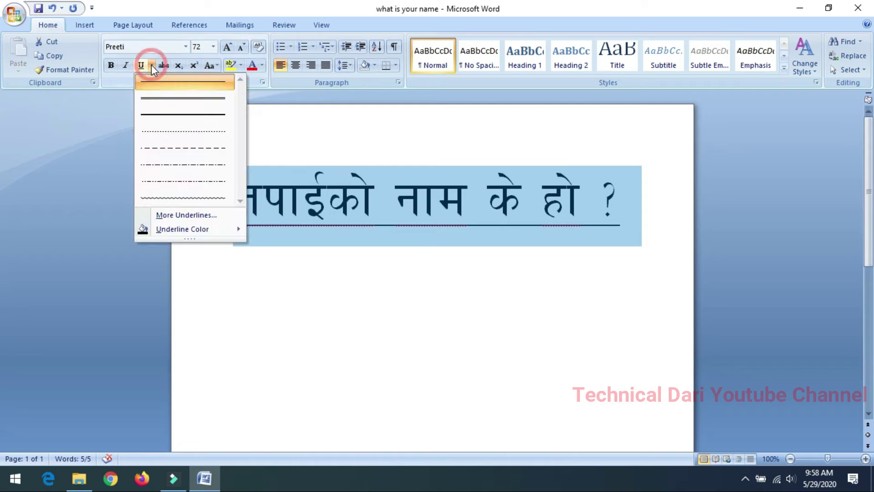
{"action": "left_click", "coordinate": [182, 82]}
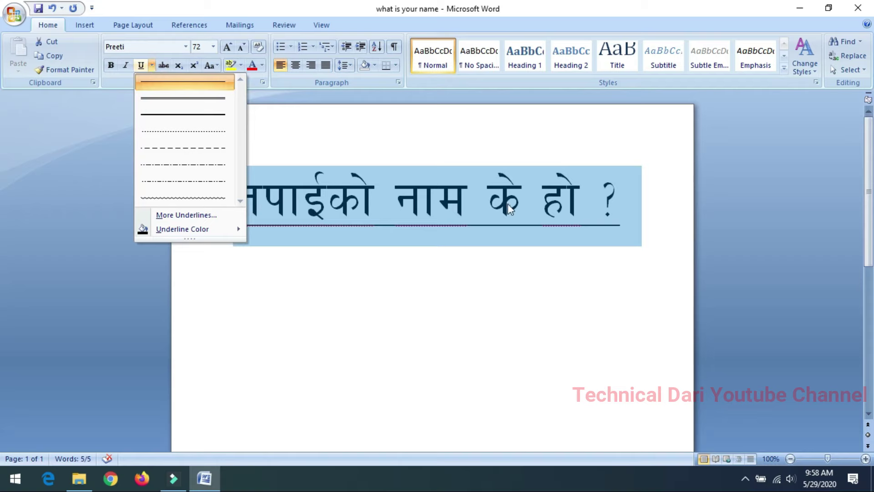
{"action": "left_click", "coordinate": [152, 67]}
{"action": "left_click", "coordinate": [180, 98]}
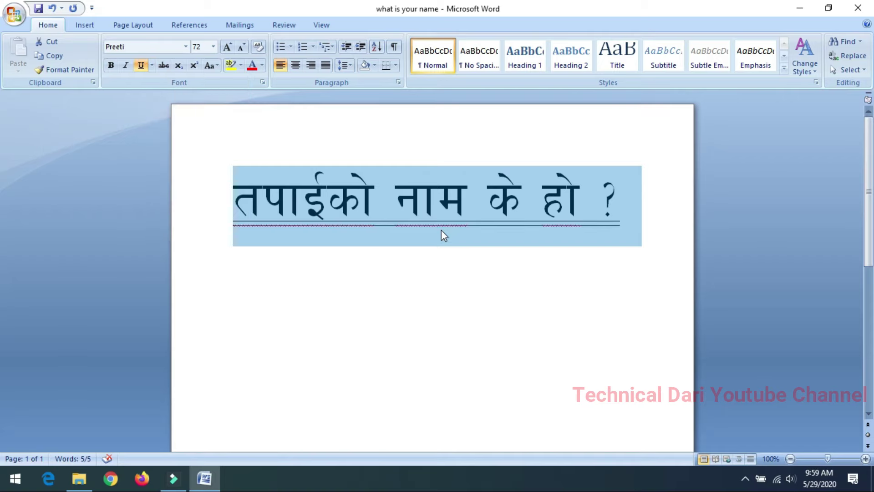
Preview other underline styles, then remove the underline from the line entirely
{"action": "left_click", "coordinate": [152, 65]}
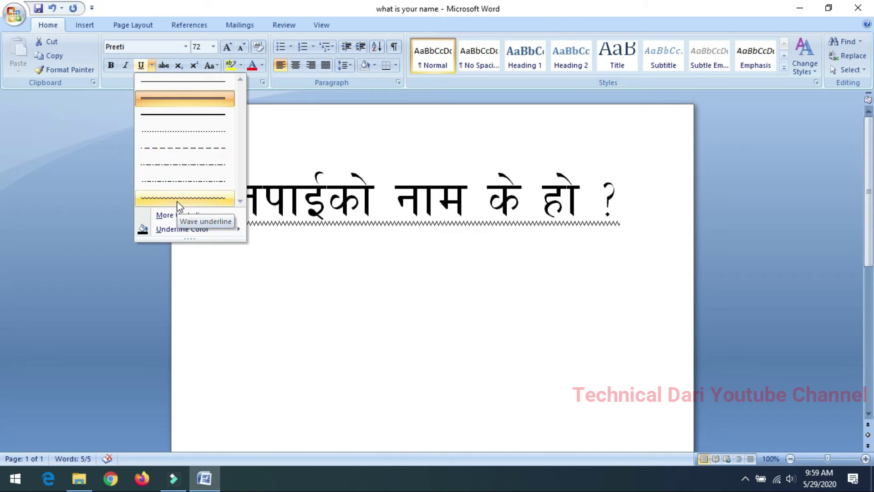
{"action": "left_click", "coordinate": [429, 207]}
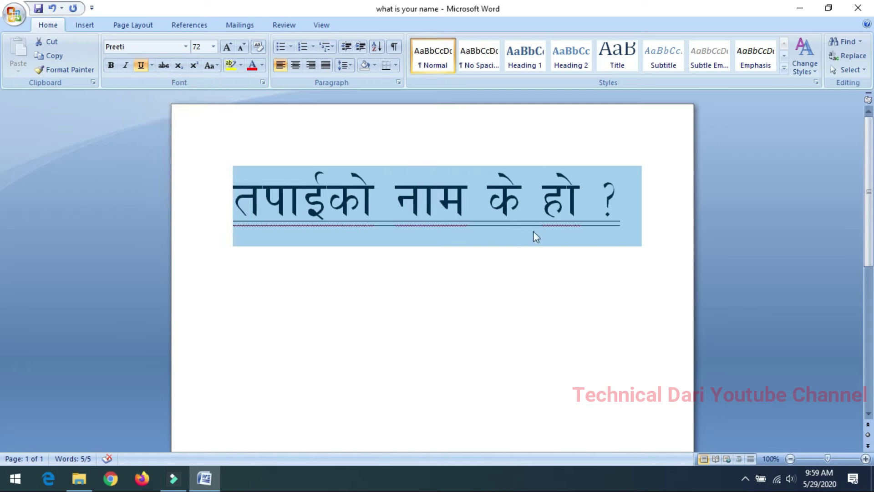
{"action": "left_click", "coordinate": [139, 65]}
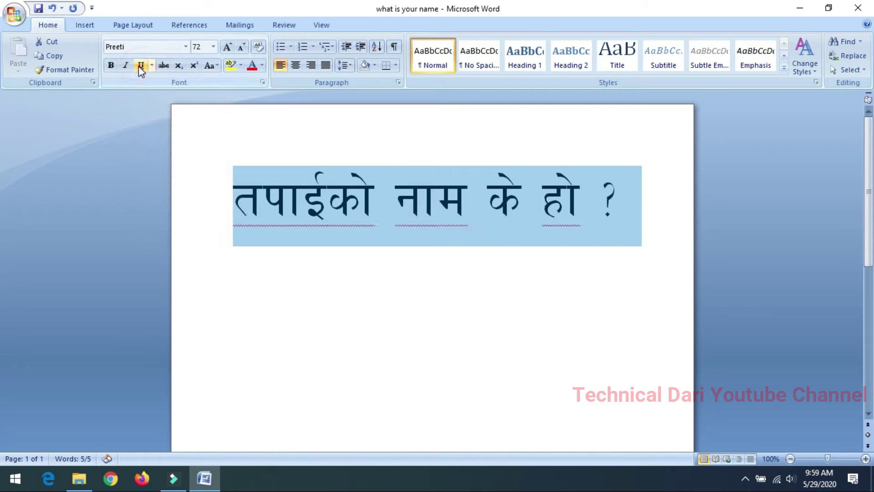
{"action": "left_click", "coordinate": [501, 197]}
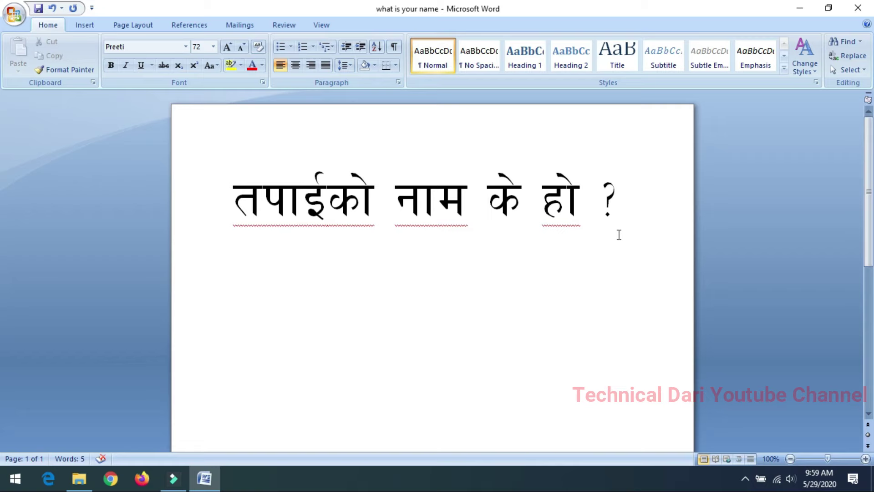
{"action": "left_click", "coordinate": [541, 221]}
Replace the Nepali line with 'what is your name' typed in Cambria, and select it
{"action": "left_click_drag", "start_coordinate": [629, 199], "coordinate": [281, 214]}
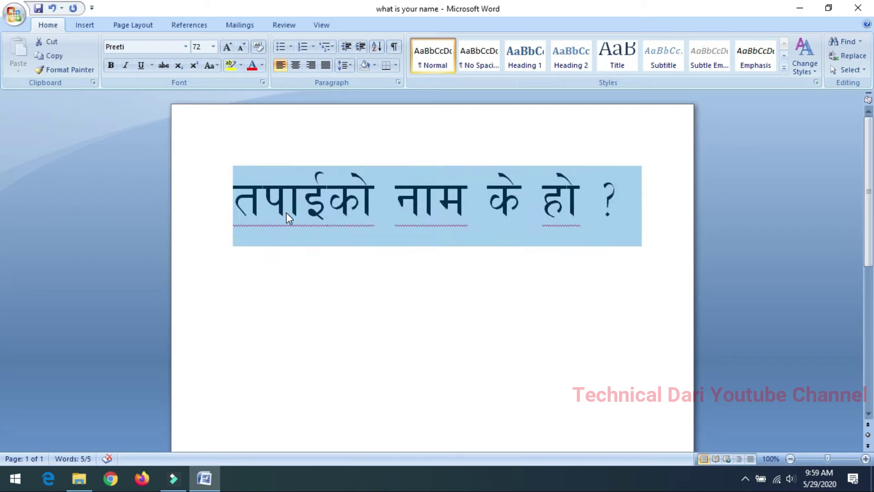
{"action": "key", "text": "Delete"}
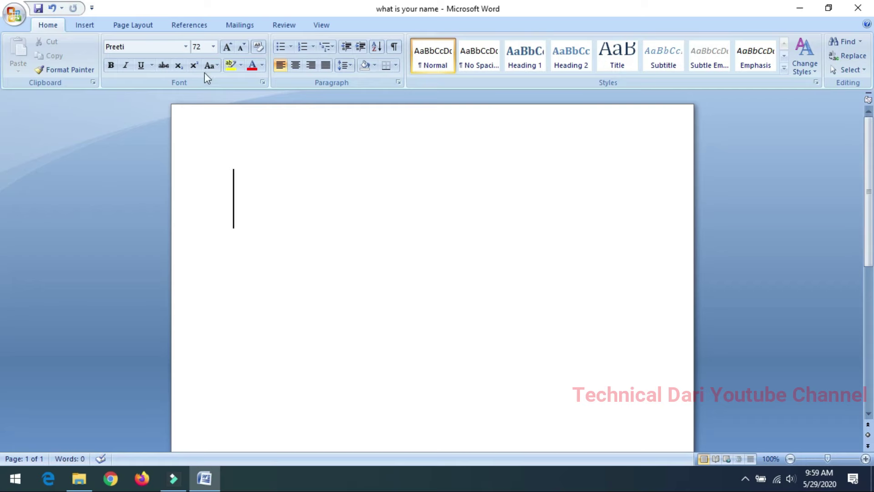
{"action": "left_click", "coordinate": [186, 47]}
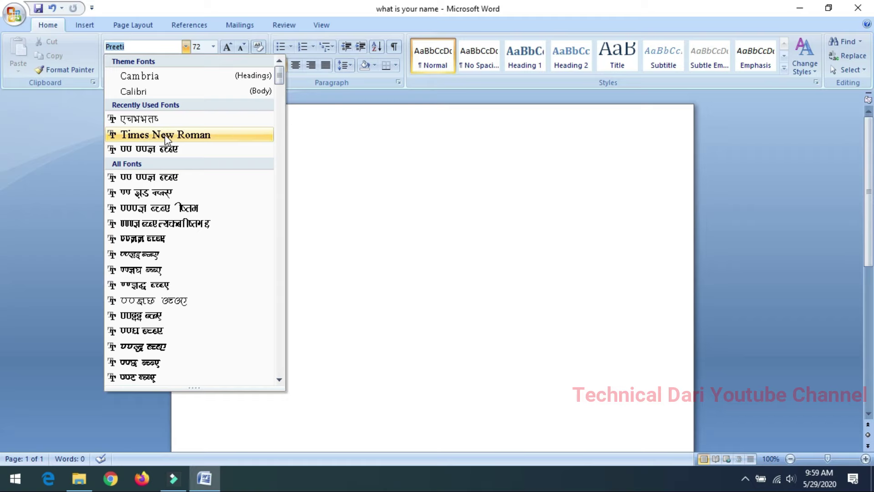
{"action": "left_click", "coordinate": [143, 78]}
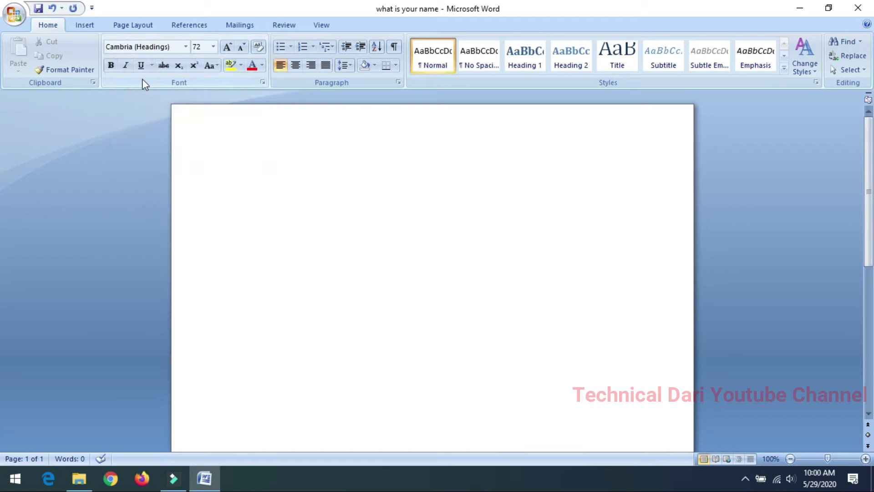
{"action": "type", "text": "what is"}
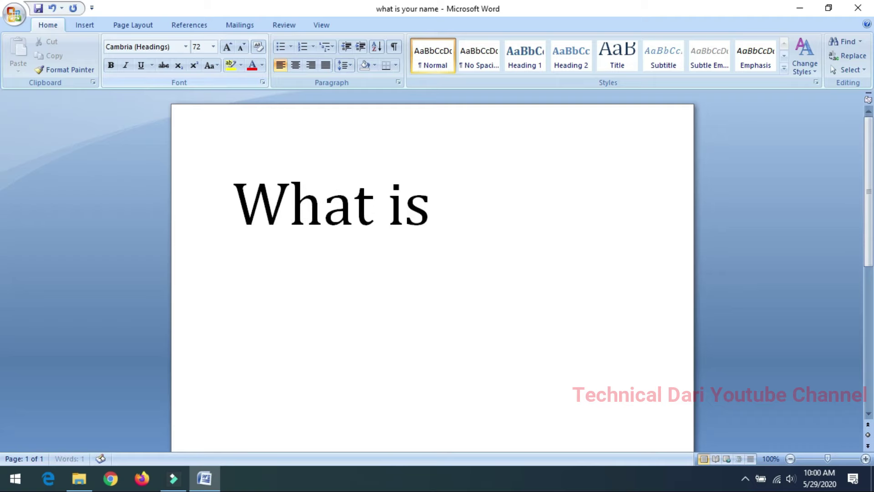
{"action": "type", "text": " your na"}
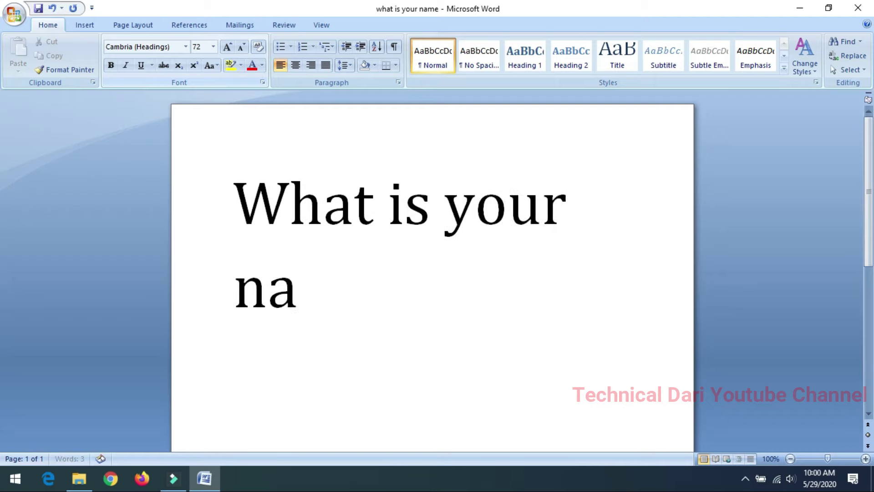
{"action": "type", "text": "me"}
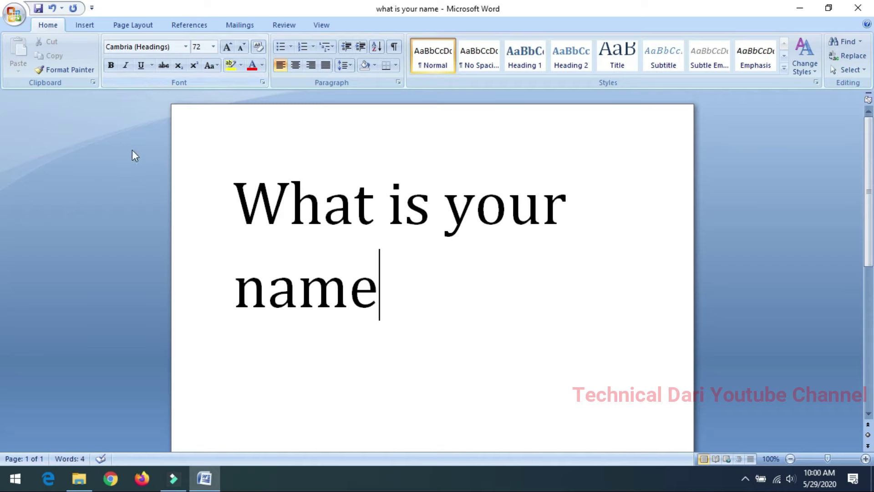
{"action": "left_click_drag", "start_coordinate": [398, 304], "coordinate": [242, 212]}
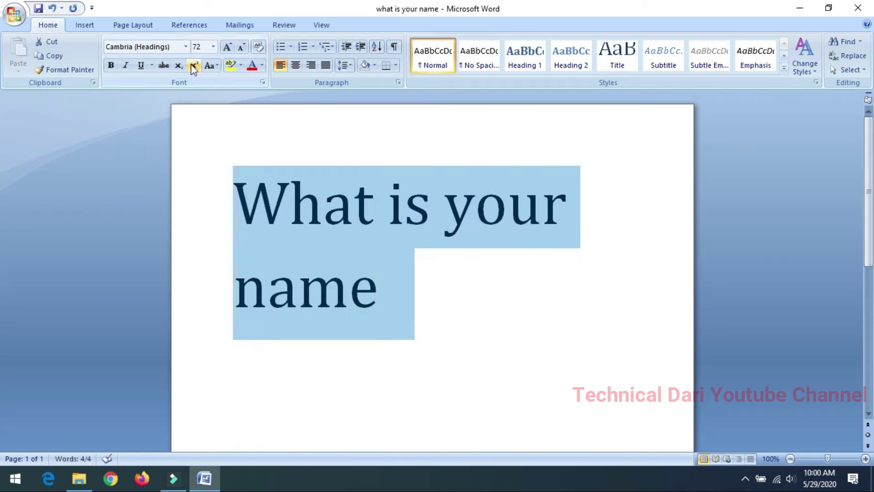
{"action": "left_click", "coordinate": [217, 45]}
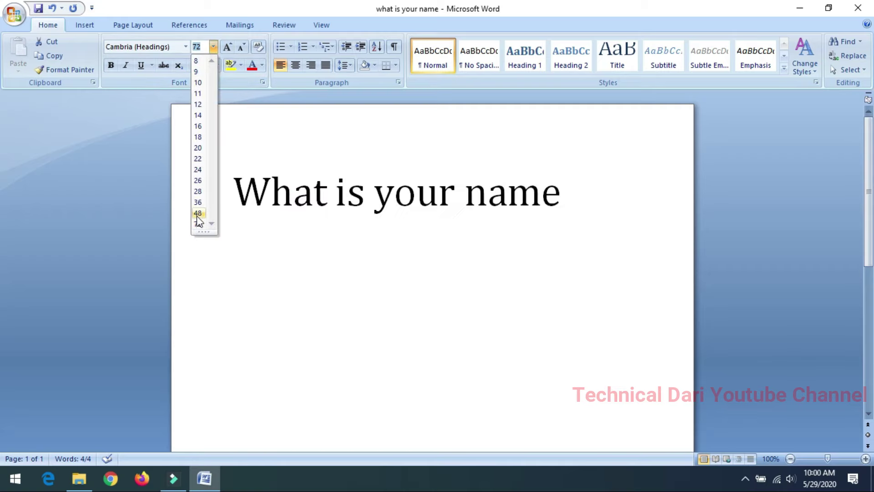
Shrink 'What is your name' to 48 pt, then apply and remove bold
{"action": "left_click", "coordinate": [196, 214]}
{"action": "left_click", "coordinate": [508, 186]}
{"action": "left_click_drag", "start_coordinate": [569, 197], "coordinate": [231, 198]}
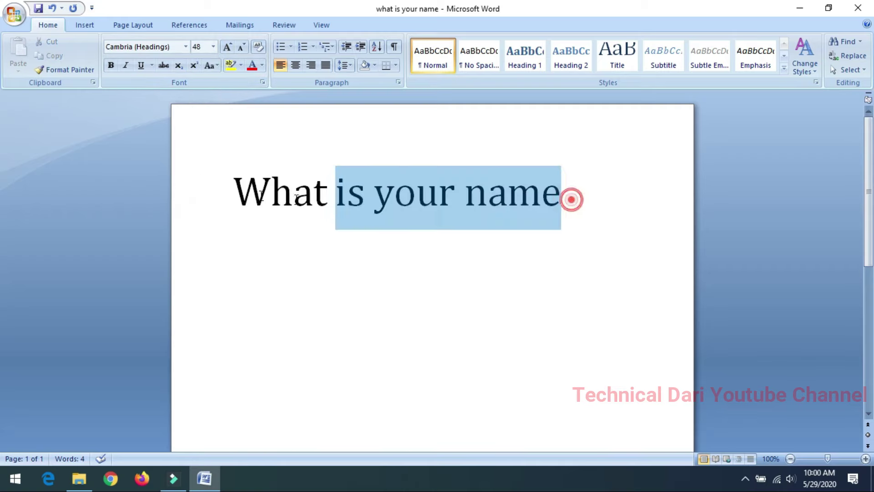
{"action": "left_click", "coordinate": [110, 65]}
{"action": "left_click", "coordinate": [453, 189]}
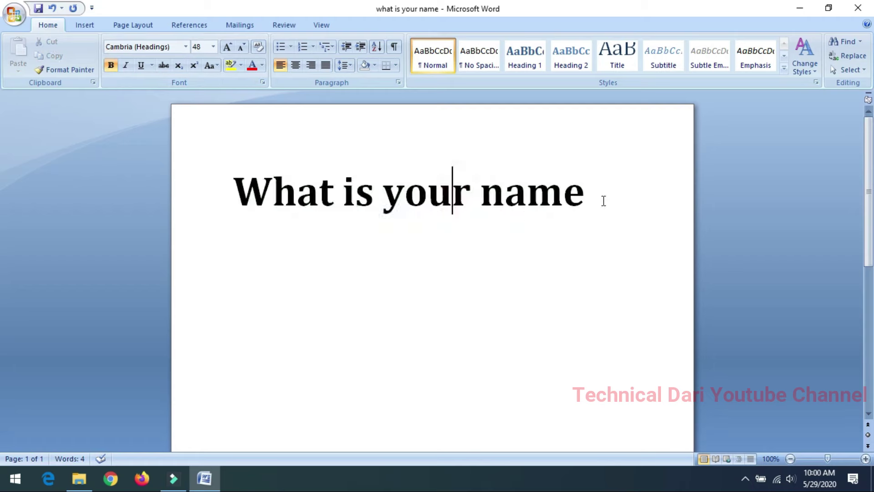
{"action": "left_click_drag", "start_coordinate": [603, 199], "coordinate": [255, 176]}
{"action": "left_click", "coordinate": [111, 65]}
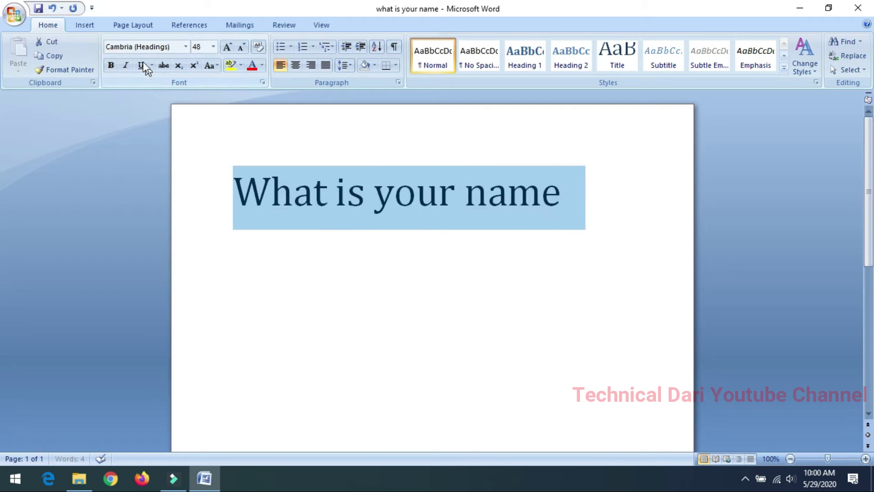
Apply and then remove italic, then underline and remove it again
{"action": "left_click", "coordinate": [129, 65]}
{"action": "left_click_drag", "start_coordinate": [565, 196], "coordinate": [232, 196]}
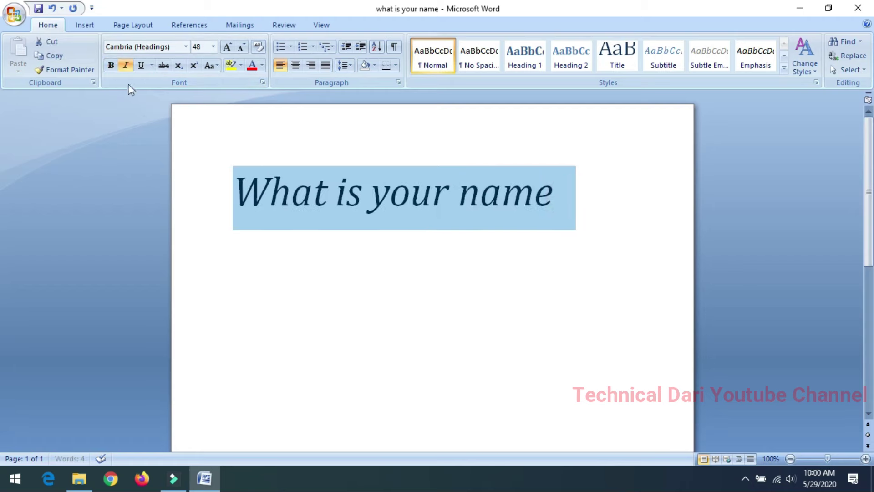
{"action": "left_click", "coordinate": [127, 65]}
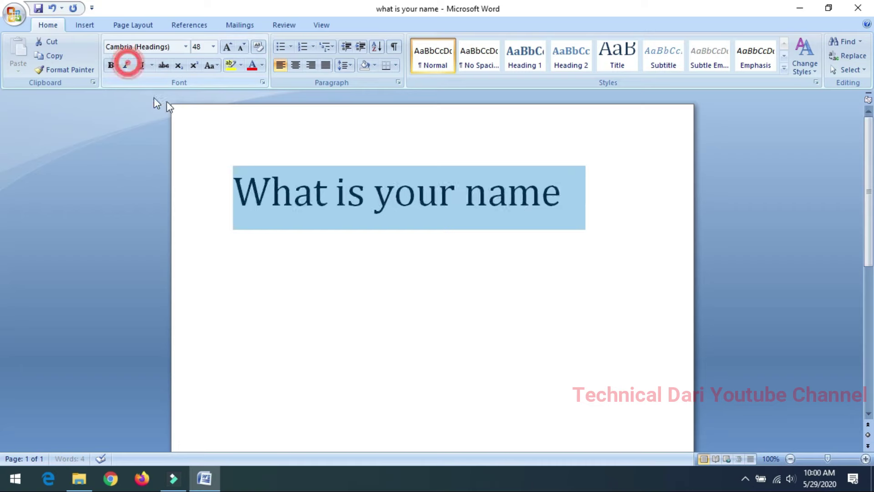
{"action": "left_click", "coordinate": [140, 65]}
{"action": "mouse_move", "coordinate": [575, 209]}
{"action": "left_mouse_down"}
{"action": "mouse_move", "coordinate": [386, 191]}
{"action": "mouse_move", "coordinate": [233, 196]}
{"action": "left_mouse_up"}
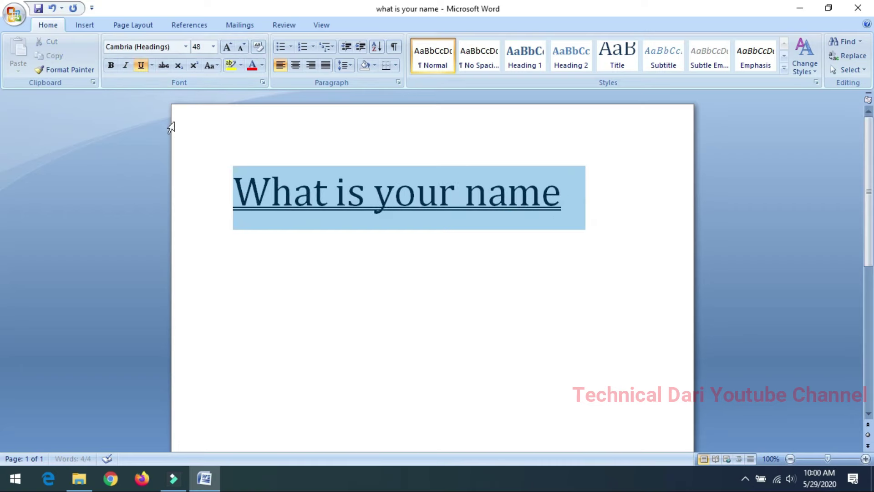
{"action": "left_click", "coordinate": [141, 65]}
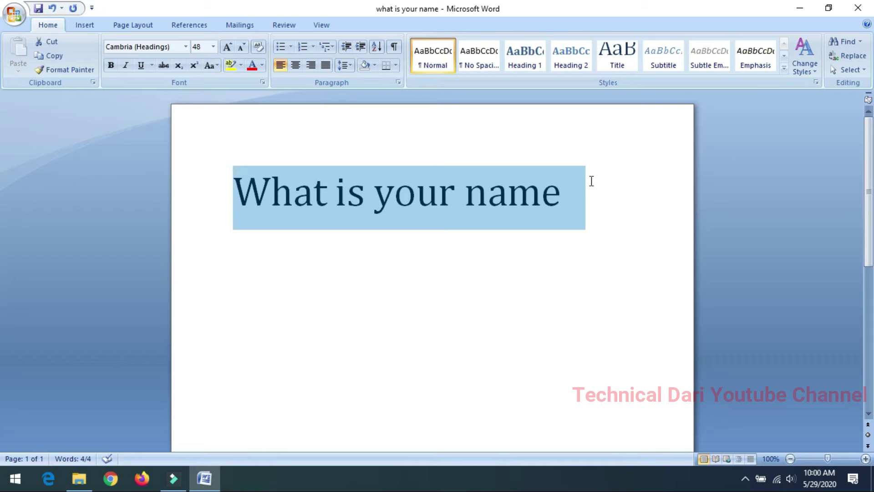
{"action": "left_click", "coordinate": [560, 192]}
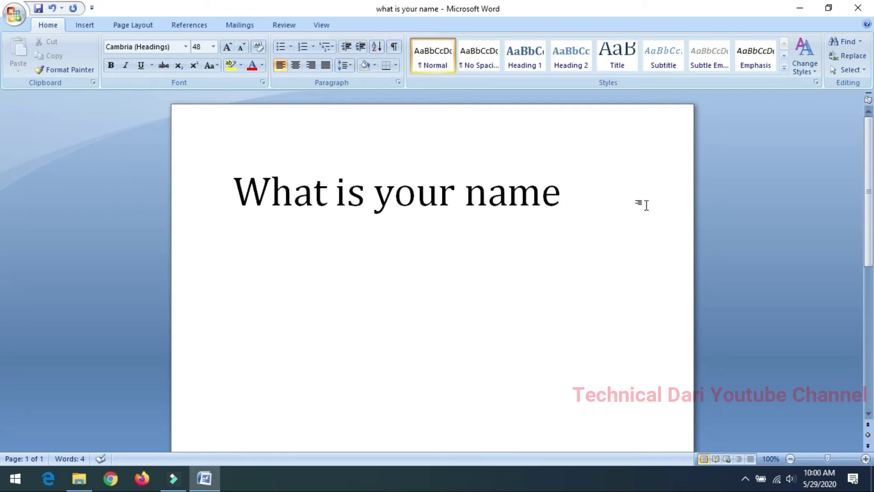
Switch to the Preeti font and type the Nepali words 'टेक्निकल दारी'
{"action": "key", "text": "BackSpace"}
{"action": "left_click", "coordinate": [148, 50]}
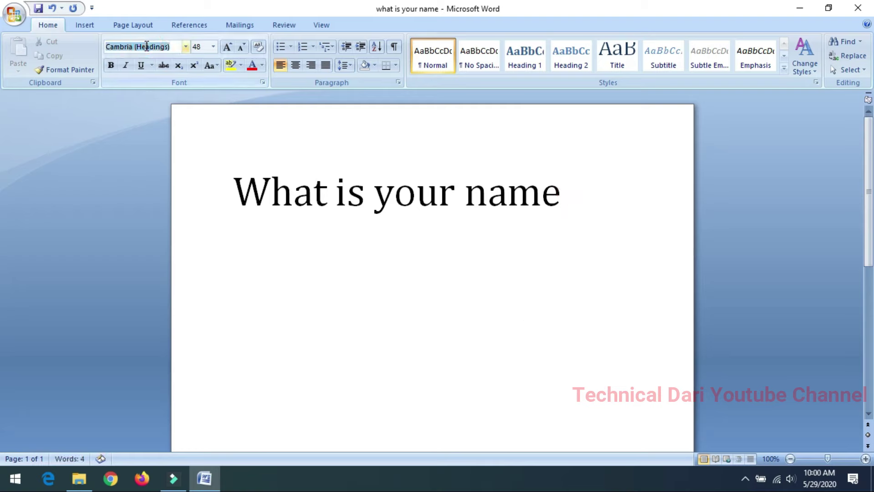
{"action": "type", "text": "Preeti"}
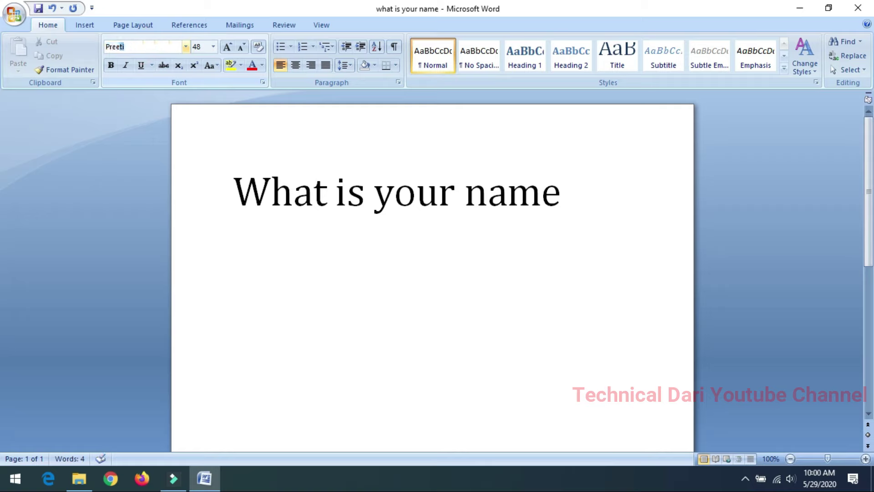
{"action": "key", "text": "Return"}
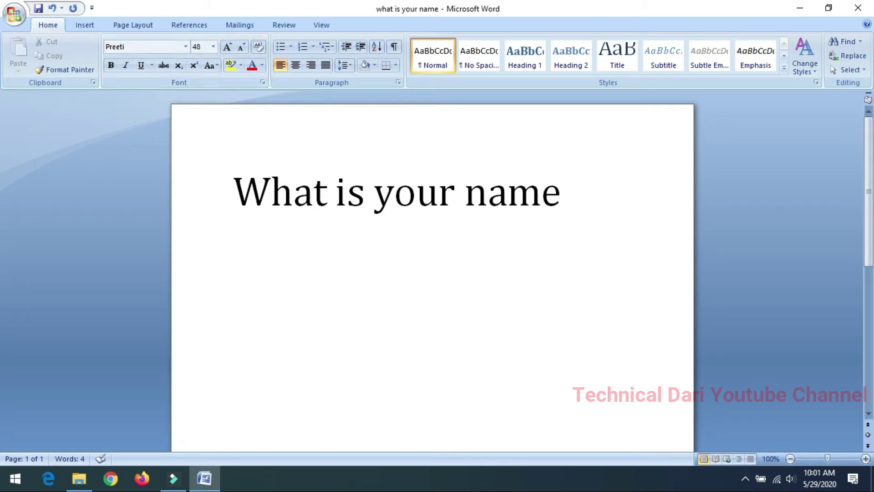
{"action": "type", "text": "6]Slgn"}
{"action": "key", "text": "BackSpace"}
{"action": "type", "text": "sn bf/L"}
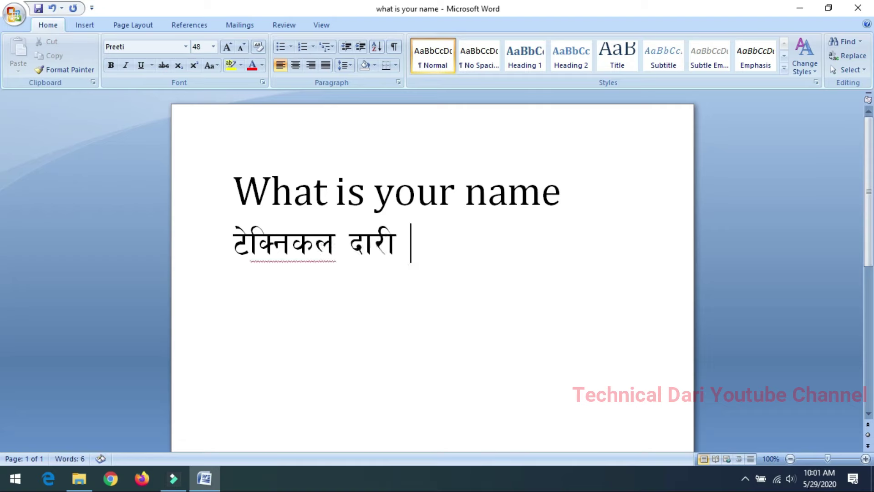
{"action": "mouse_move", "coordinate": [401, 242]}
{"action": "left_mouse_down"}
{"action": "mouse_move", "coordinate": [277, 235]}
{"action": "mouse_move", "coordinate": [307, 243]}
{"action": "left_mouse_up"}
{"action": "left_click", "coordinate": [409, 248]}
Return to Cambria, type 'what is your', and select both lines
{"action": "left_click", "coordinate": [186, 49]}
{"action": "left_click", "coordinate": [177, 75]}
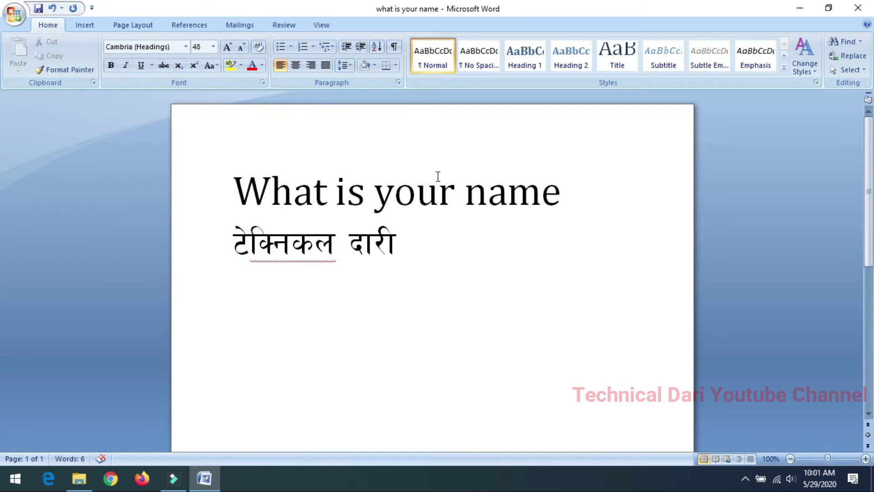
{"action": "type", "text": "wha"}
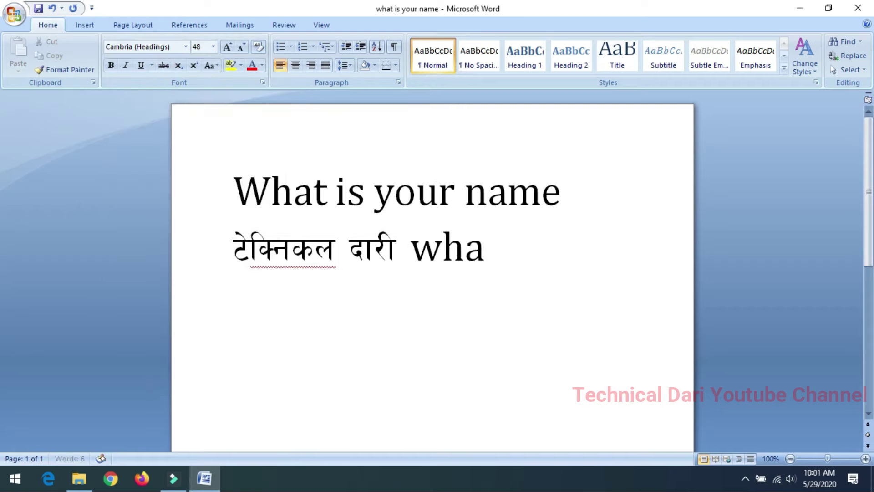
{"action": "type", "text": "t is "}
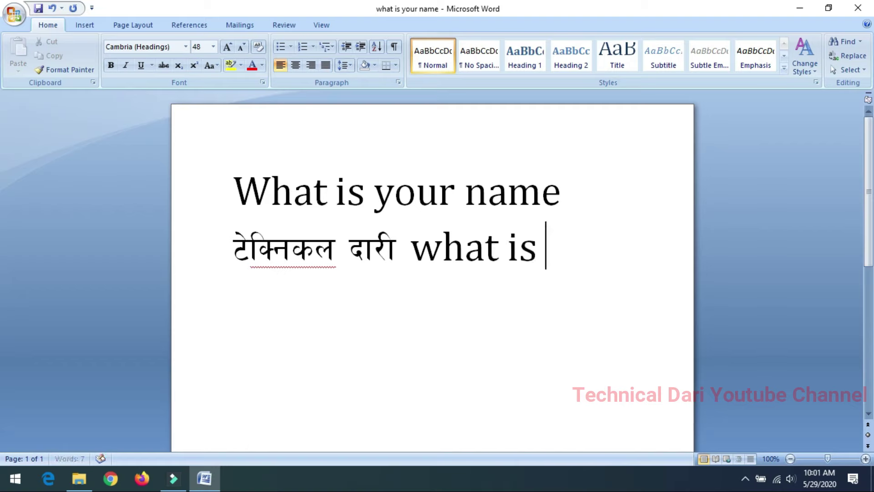
{"action": "type", "text": "your"}
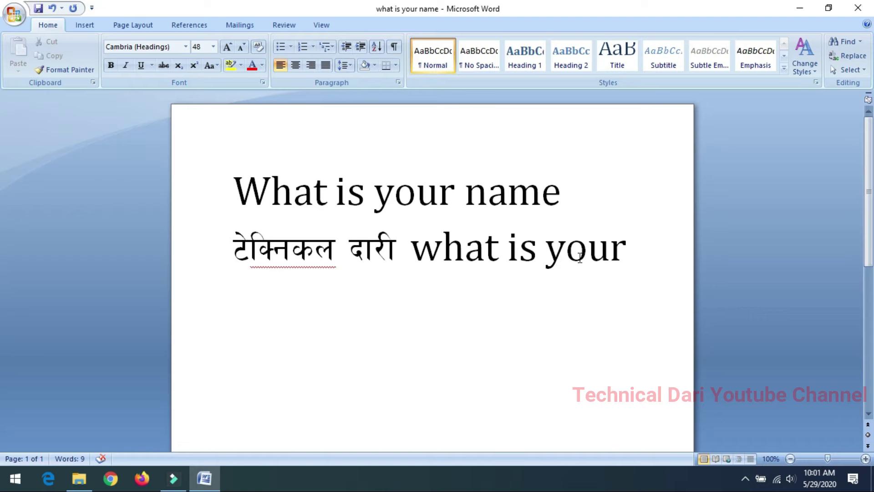
{"action": "left_click_drag", "start_coordinate": [635, 252], "coordinate": [272, 188]}
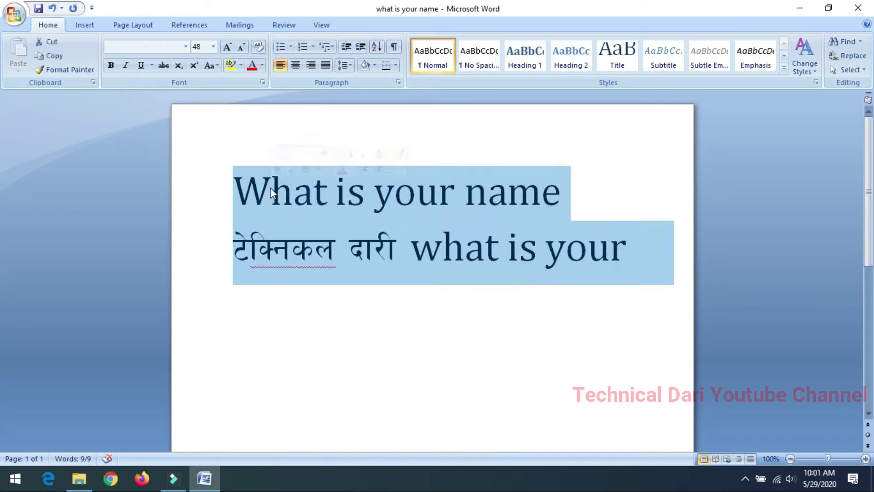
Delete both lines and type 'what is your name' in 20 pt
{"action": "key", "text": "Delete"}
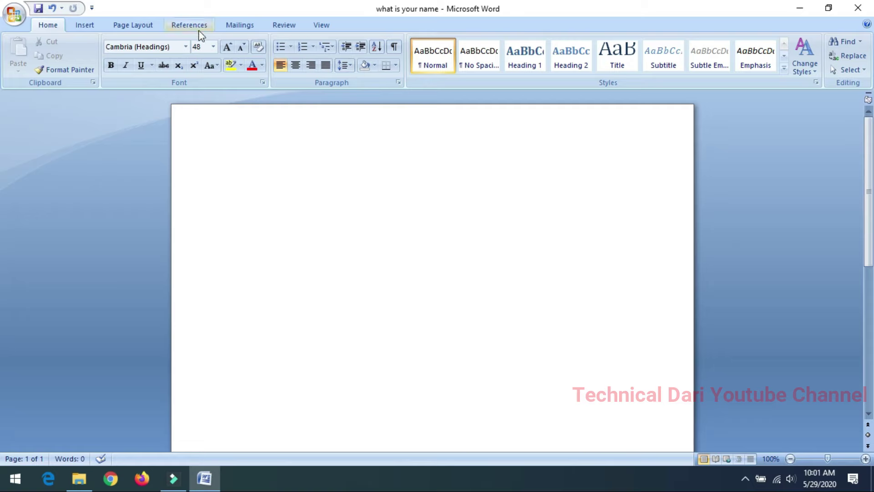
{"action": "left_click", "coordinate": [213, 45]}
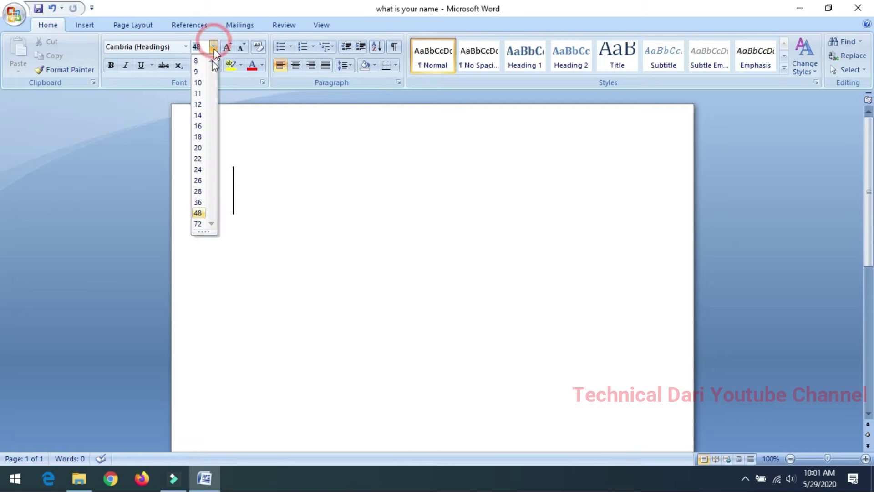
{"action": "left_click", "coordinate": [195, 149]}
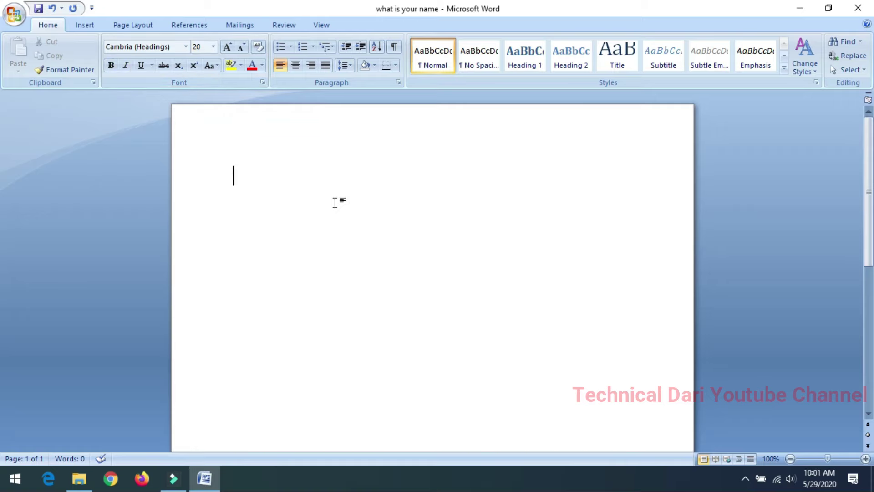
{"action": "type", "text": "what is "}
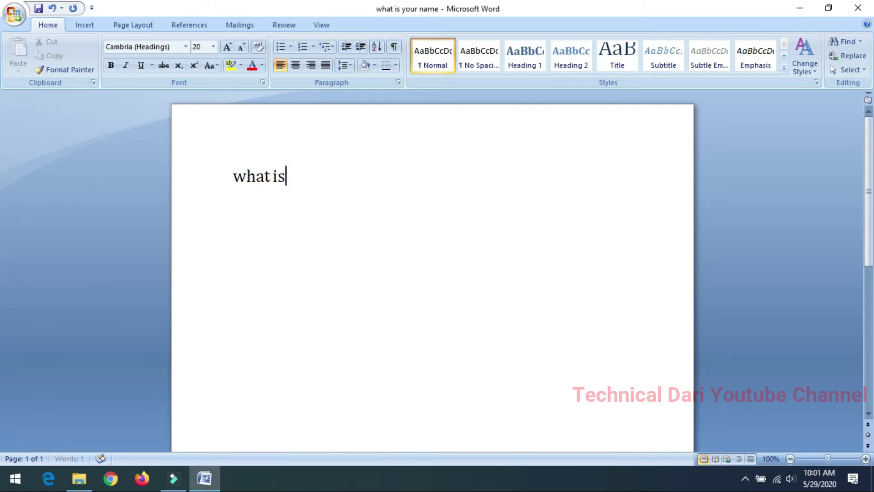
{"action": "type", "text": "your name"}
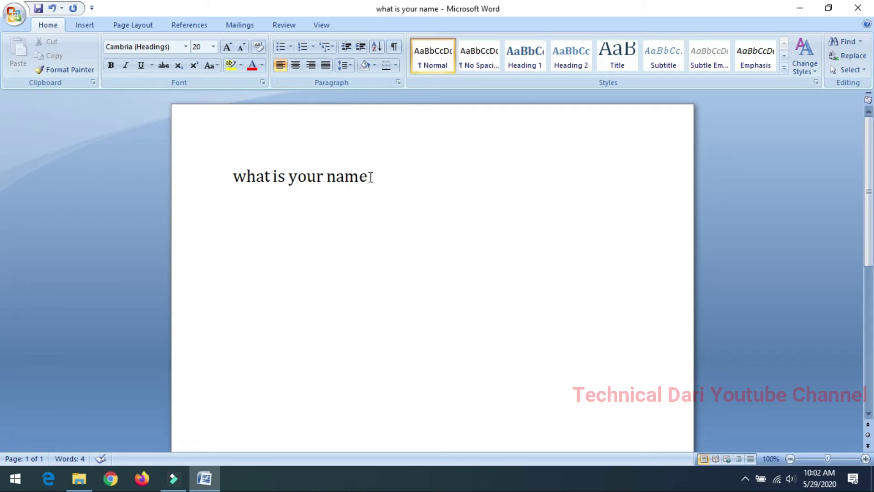
Select the 'what is your name' line and enlarge it to 48 pt
{"action": "left_click_drag", "start_coordinate": [371, 177], "coordinate": [233, 177]}
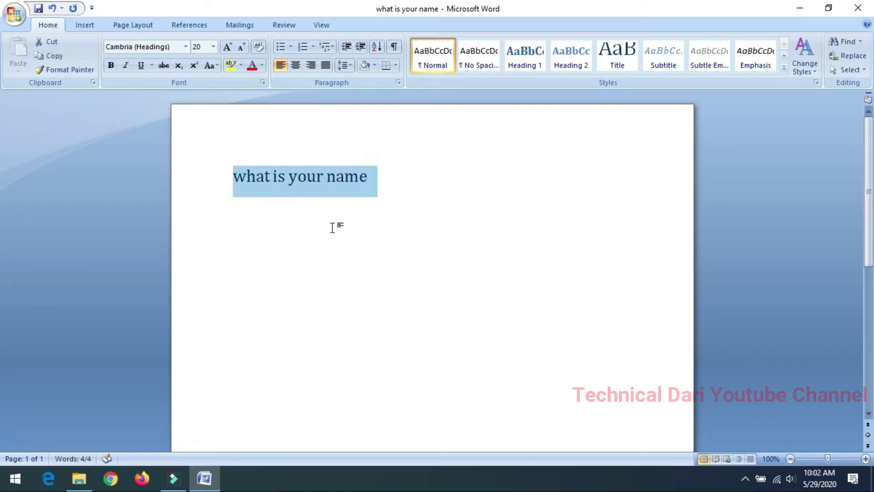
{"action": "left_click", "coordinate": [263, 65]}
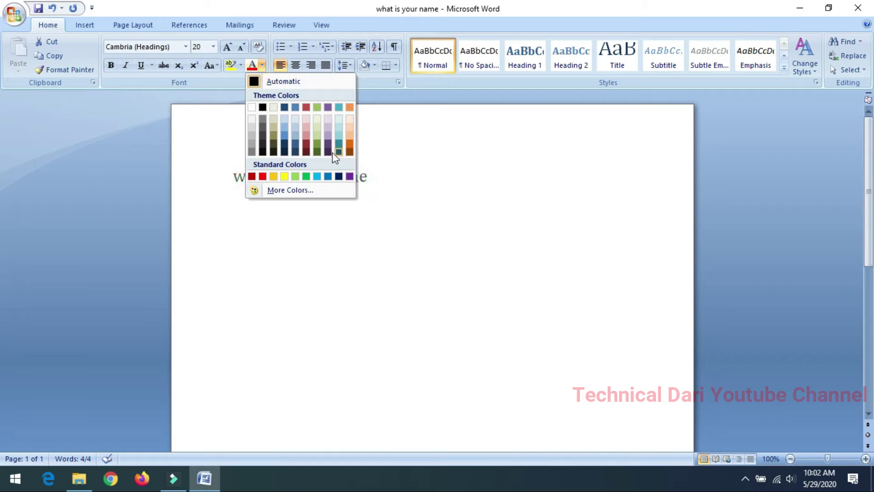
{"action": "left_click", "coordinate": [416, 140]}
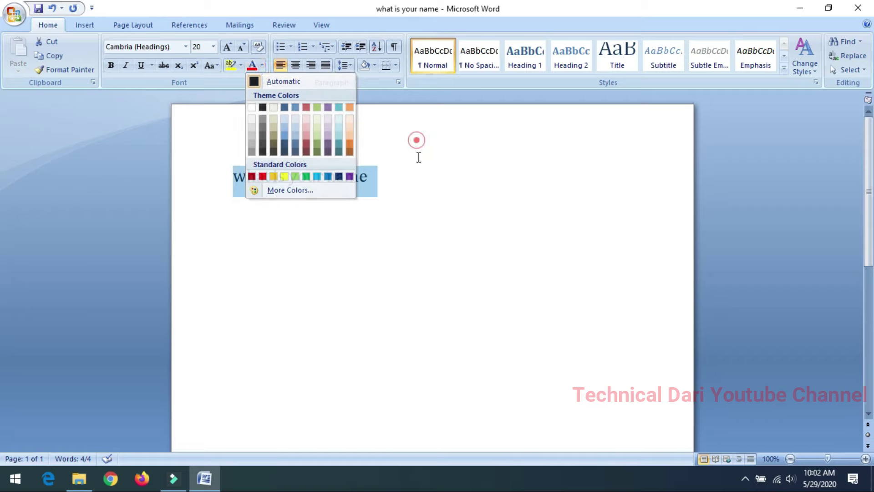
{"action": "left_click", "coordinate": [212, 46]}
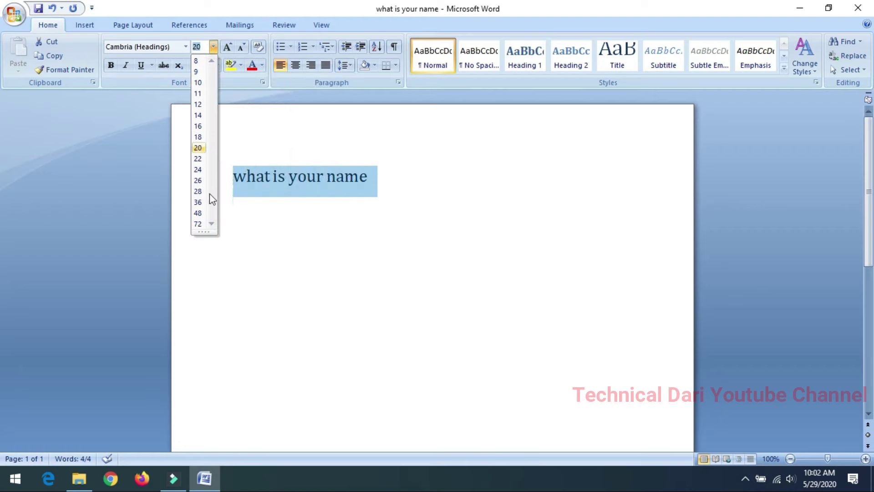
{"action": "left_click", "coordinate": [197, 213]}
{"action": "left_click", "coordinate": [263, 65]}
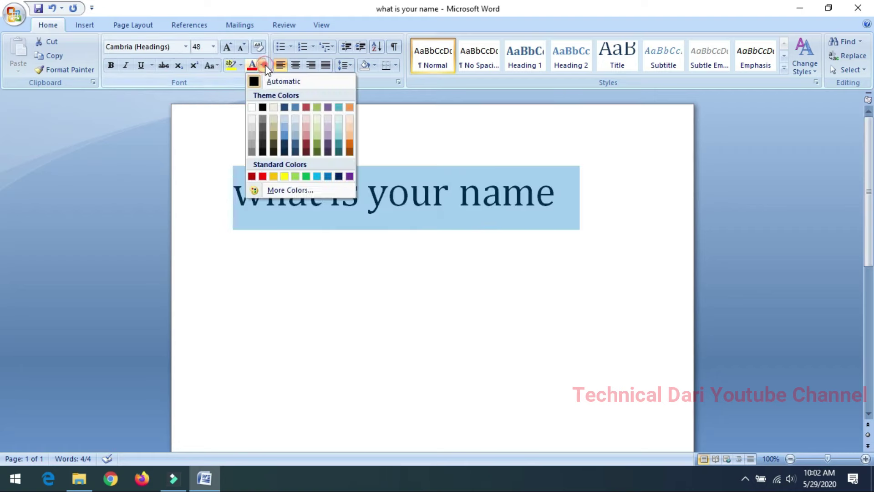
{"action": "left_click", "coordinate": [204, 151]}
{"action": "left_click", "coordinate": [322, 193]}
{"action": "left_click_drag", "start_coordinate": [573, 195], "coordinate": [235, 193]}
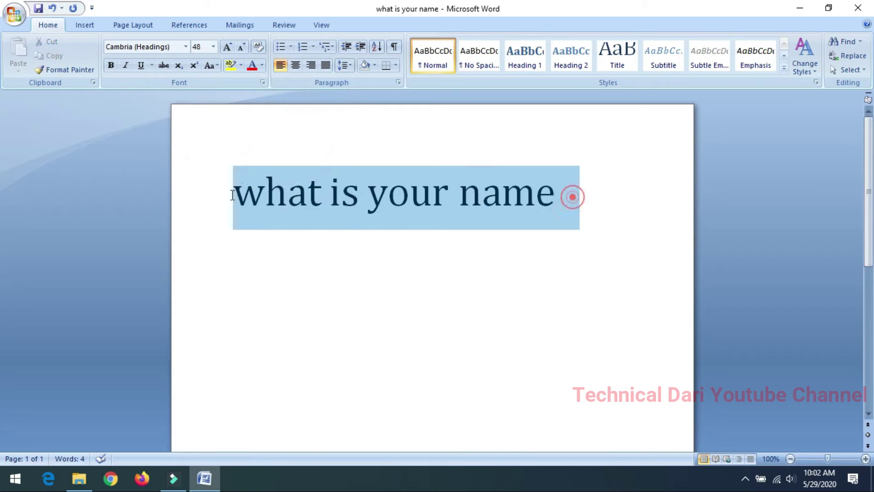
Colour the line red and reselect it
{"action": "left_click", "coordinate": [262, 67]}
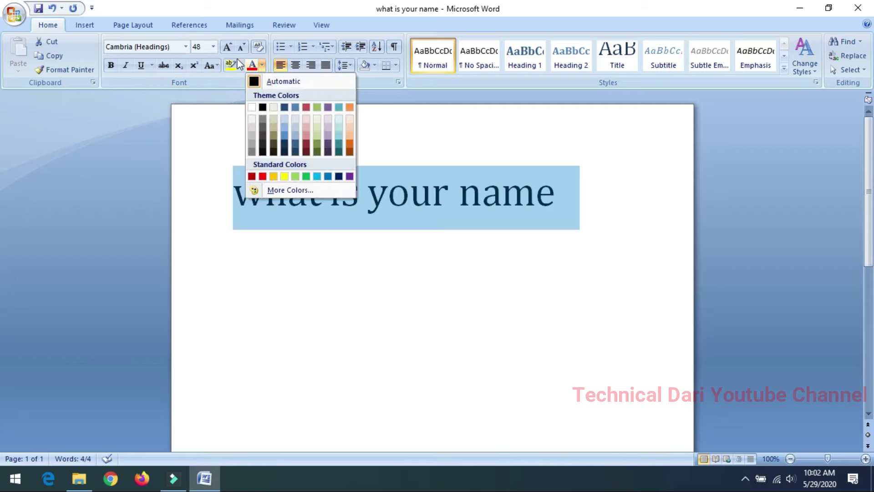
{"action": "left_click", "coordinate": [224, 90]}
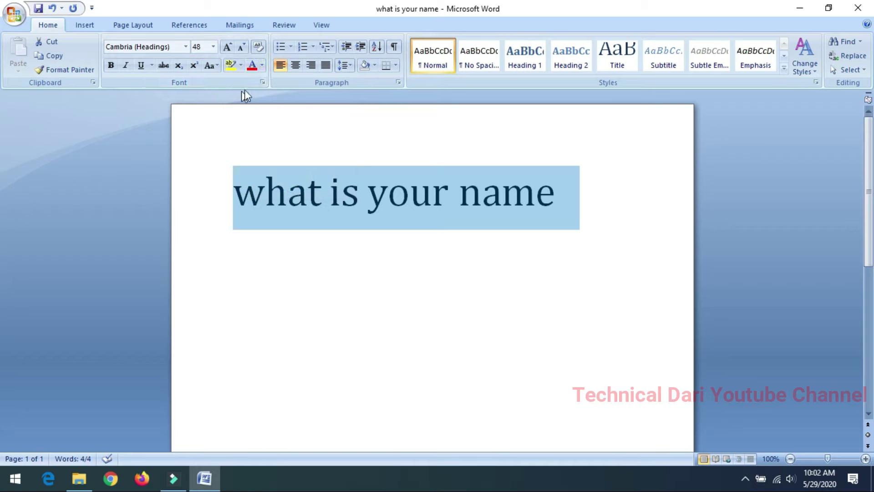
{"action": "left_click", "coordinate": [262, 66]}
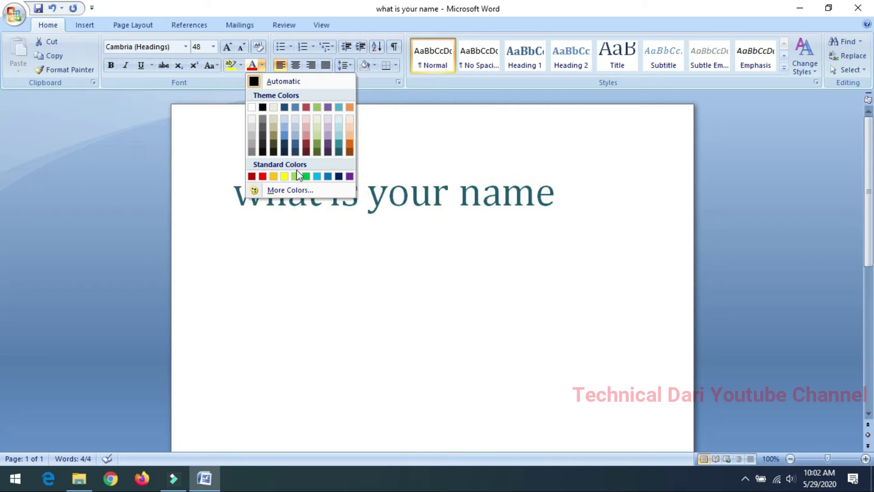
{"action": "left_click", "coordinate": [263, 176]}
{"action": "left_click", "coordinate": [448, 190]}
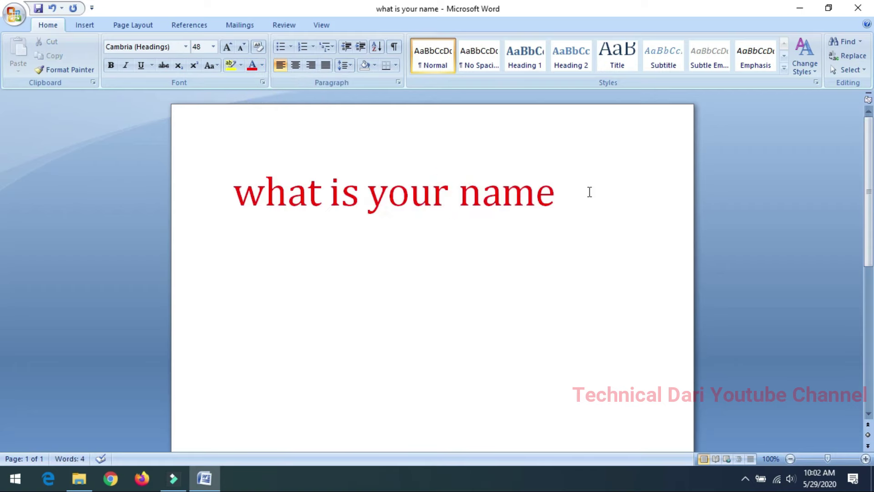
{"action": "left_click_drag", "start_coordinate": [589, 192], "coordinate": [272, 182]}
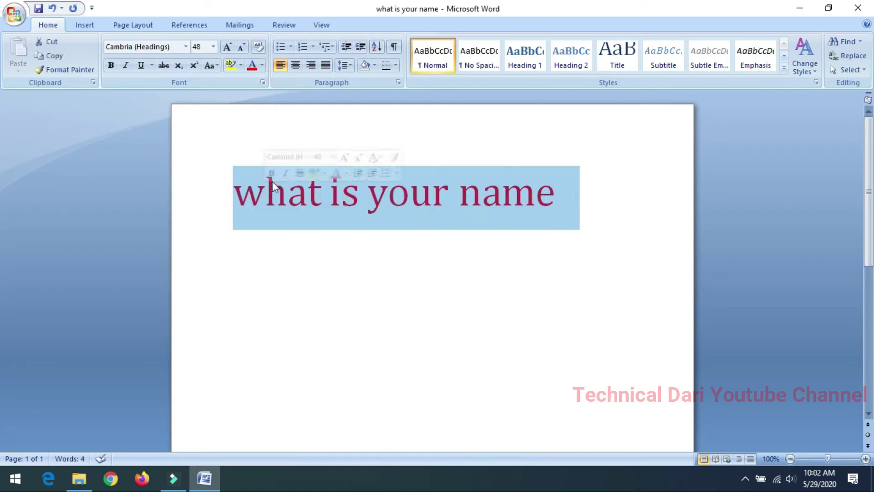
{"action": "left_click", "coordinate": [483, 182]}
{"action": "left_click_drag", "start_coordinate": [570, 191], "coordinate": [261, 172]}
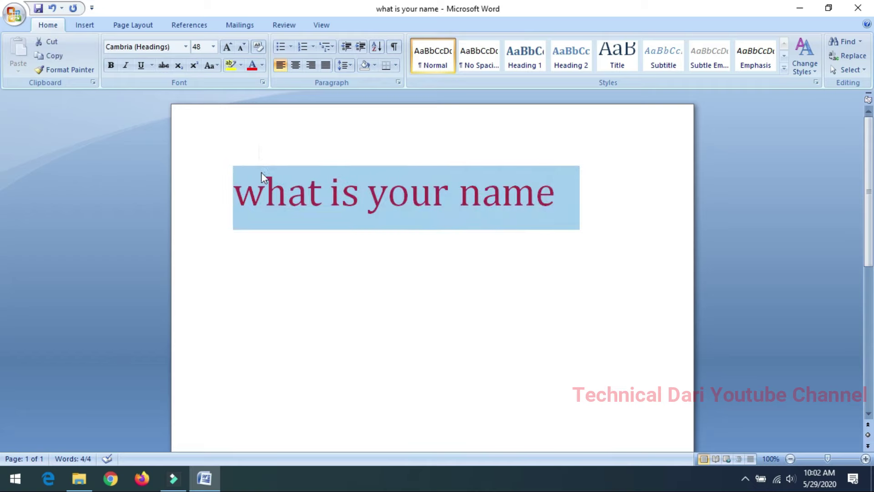
Highlight the line in Bright Green, then set the highlight to No Color
{"action": "left_click", "coordinate": [242, 66]}
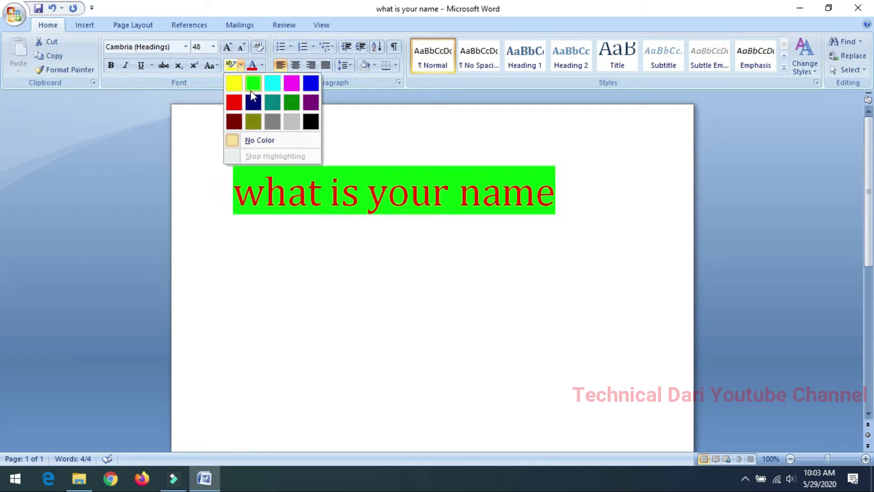
{"action": "left_click", "coordinate": [250, 83]}
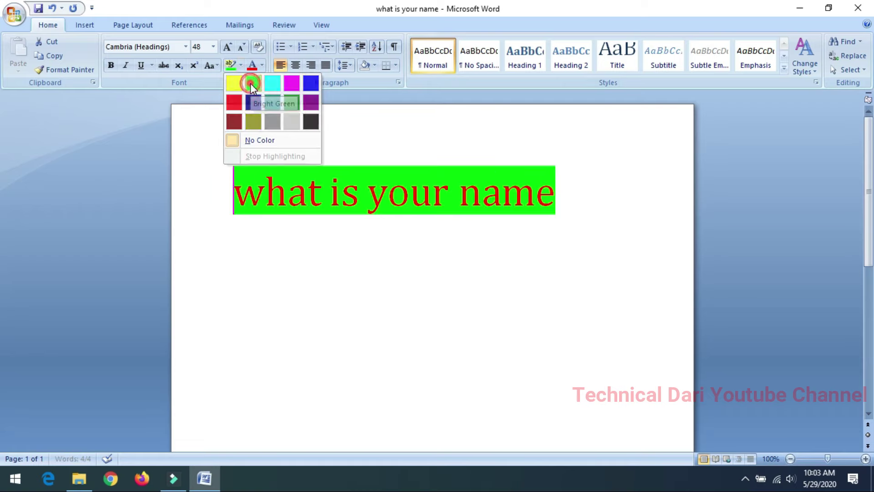
{"action": "left_click", "coordinate": [576, 222]}
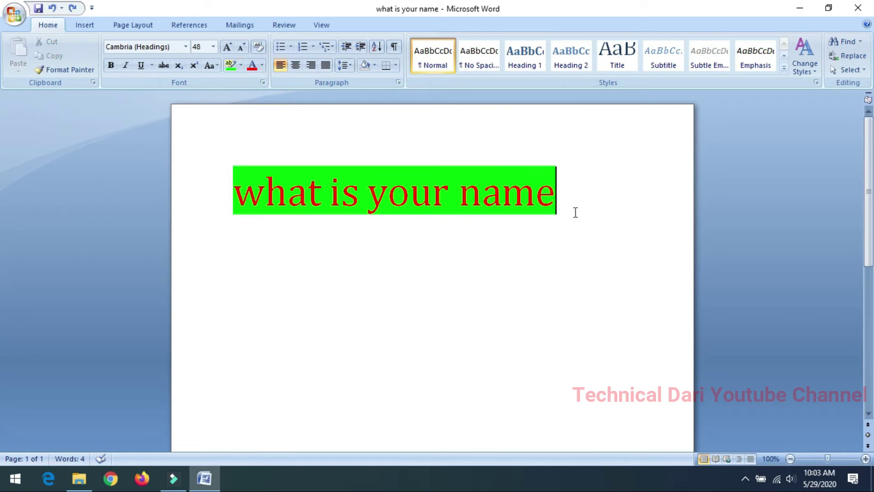
{"action": "left_click_drag", "start_coordinate": [566, 198], "coordinate": [228, 172]}
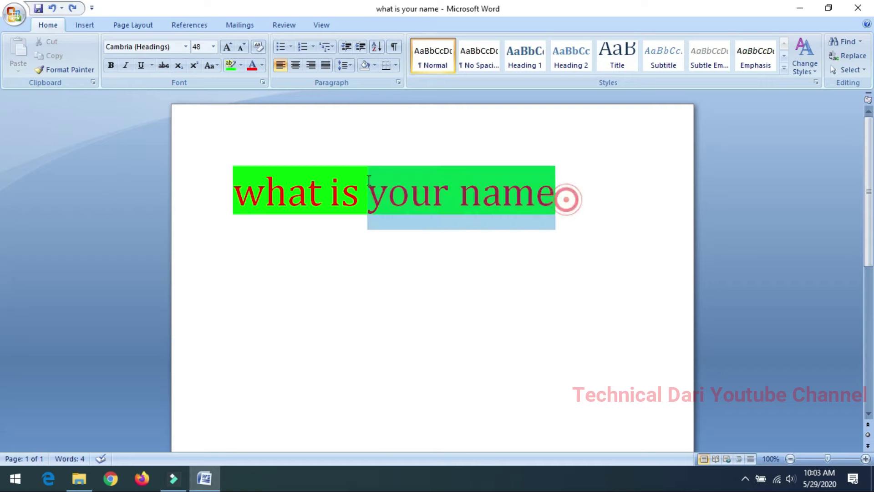
{"action": "left_click", "coordinate": [242, 66]}
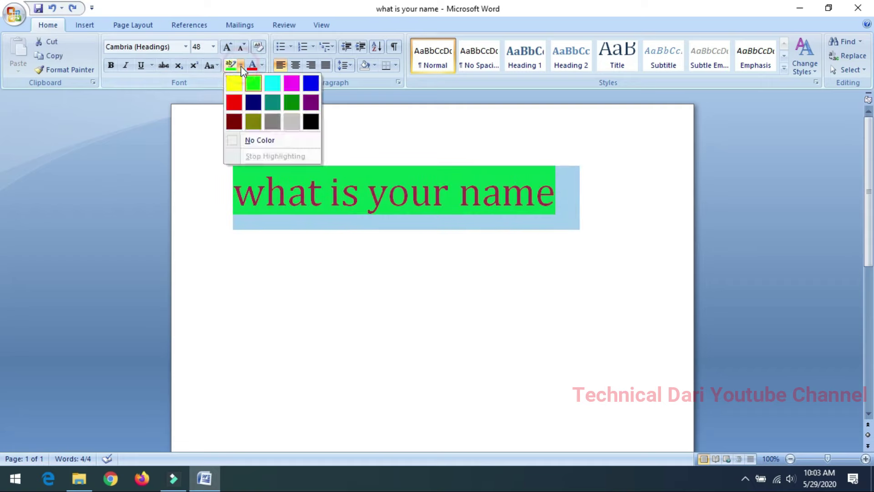
{"action": "left_click", "coordinate": [254, 143]}
Reset the line's font colour to Automatic black and reselect it
{"action": "left_click_drag", "start_coordinate": [558, 198], "coordinate": [230, 172]}
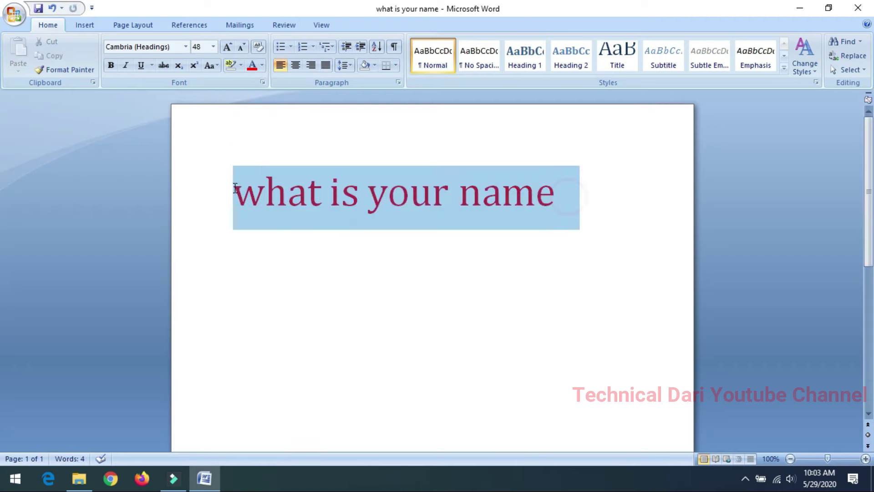
{"action": "left_click", "coordinate": [262, 67]}
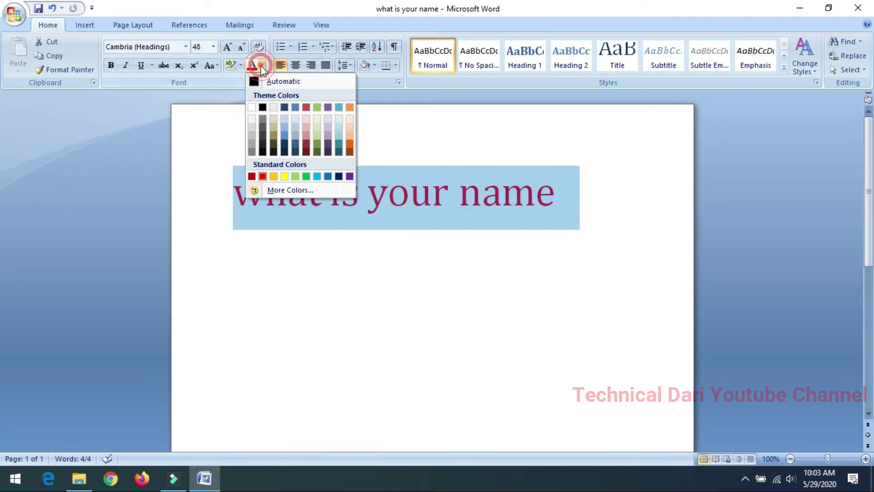
{"action": "left_click", "coordinate": [273, 80]}
{"action": "left_click", "coordinate": [410, 179]}
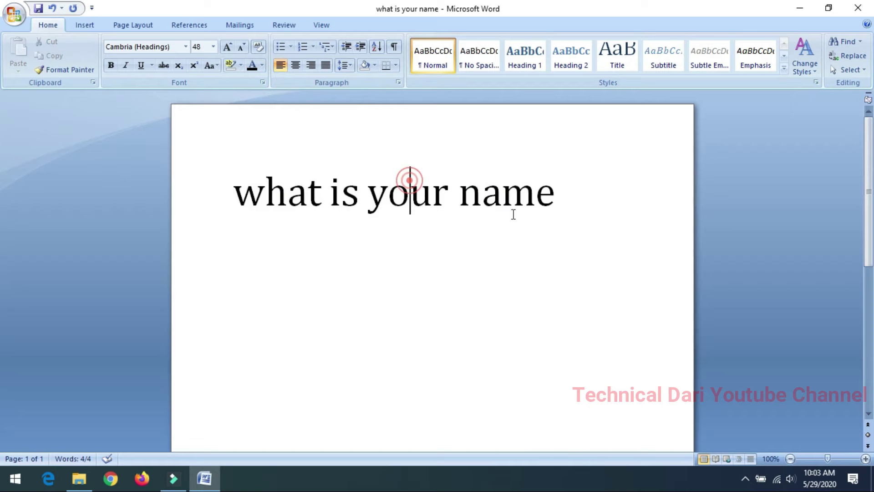
{"action": "triple_click", "coordinate": [571, 198]}
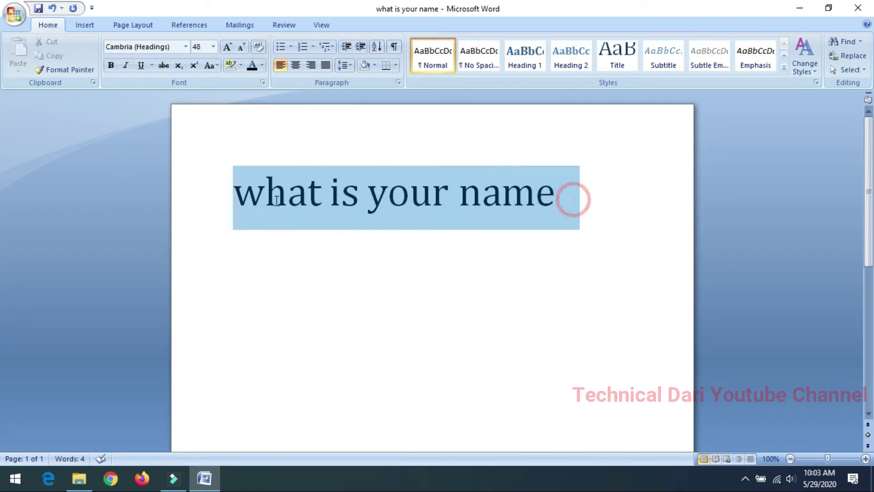
{"action": "left_click", "coordinate": [422, 212]}
{"action": "key", "text": "Left"}
{"action": "key", "text": "Left"}
{"action": "key", "text": "Left"}
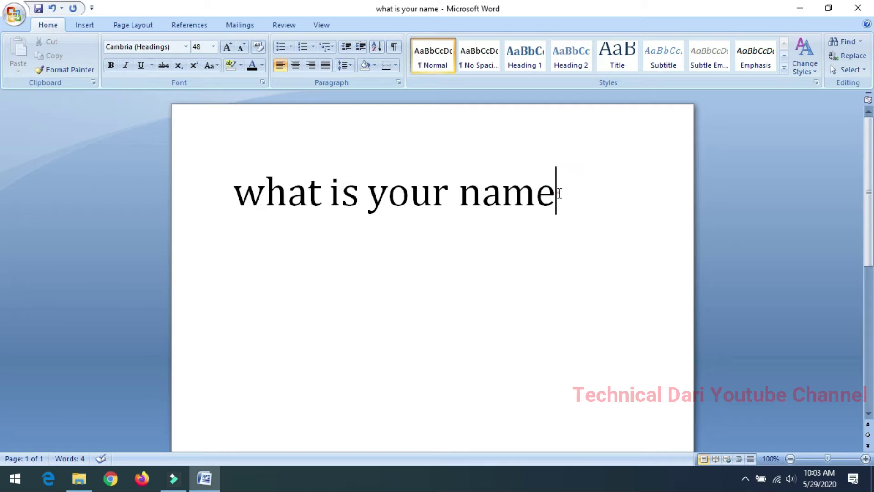
{"action": "left_click_drag", "start_coordinate": [559, 193], "coordinate": [250, 176]}
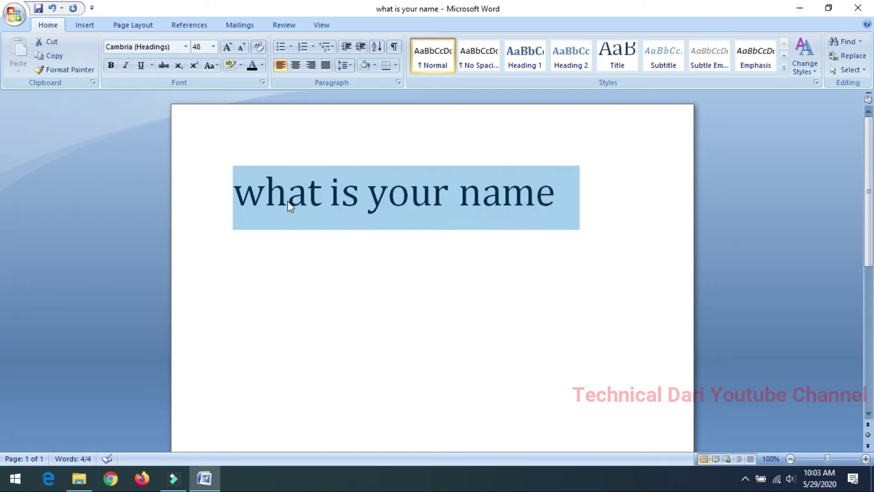
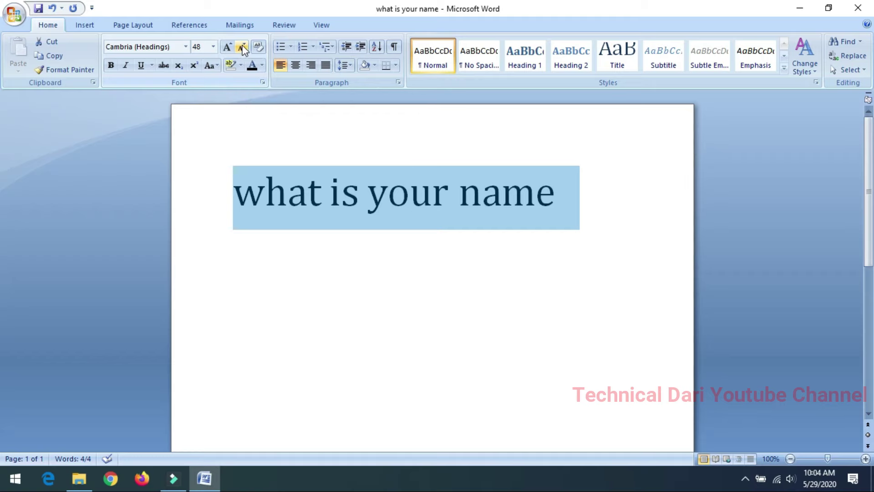
Keep the font size at 48, then grow the selected text four steps and shrink it four steps
{"action": "left_click", "coordinate": [214, 47]}
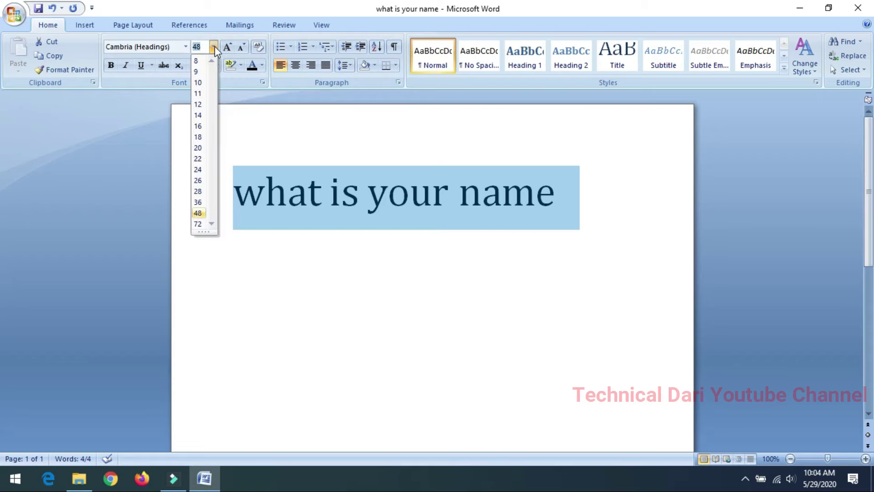
{"action": "left_click", "coordinate": [214, 46]}
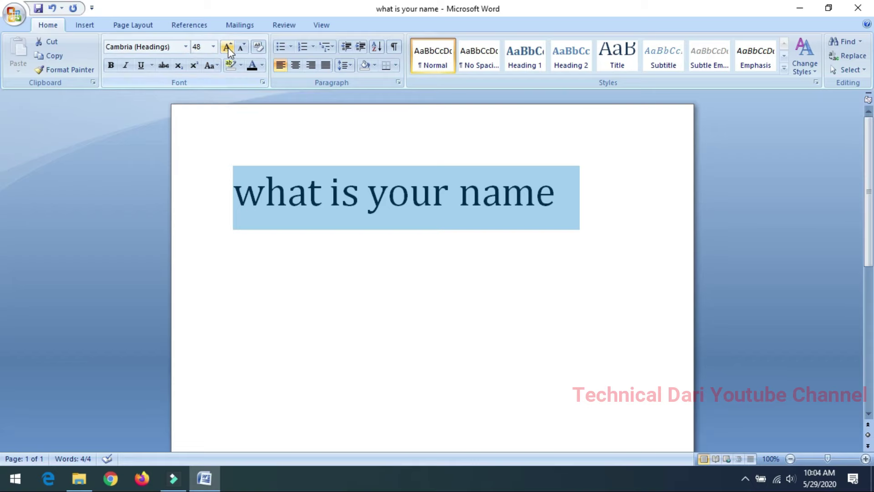
{"action": "left_click", "coordinate": [228, 46]}
{"action": "left_click", "coordinate": [228, 46]}
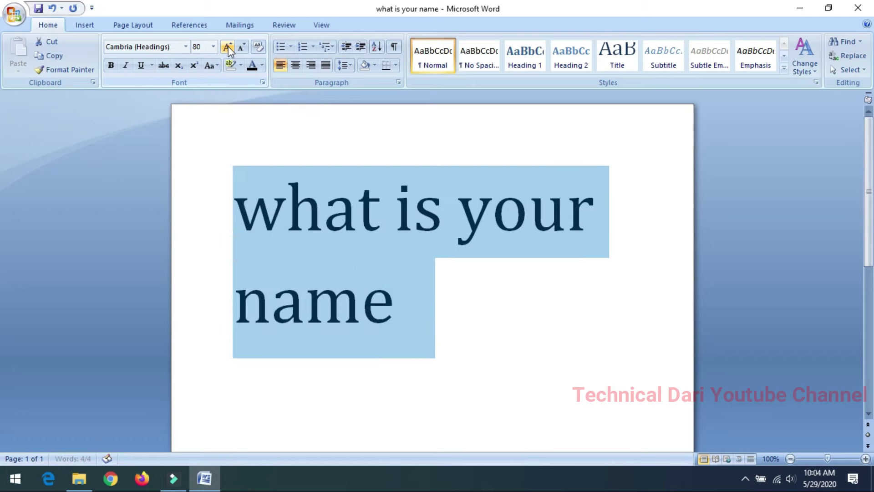
{"action": "left_click", "coordinate": [228, 46]}
{"action": "left_click", "coordinate": [228, 45]}
{"action": "left_click", "coordinate": [228, 46]}
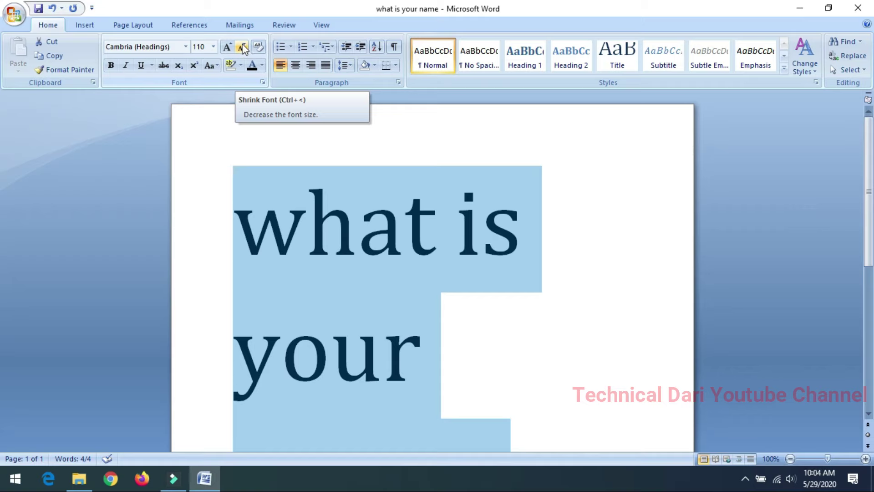
{"action": "left_click", "coordinate": [244, 50]}
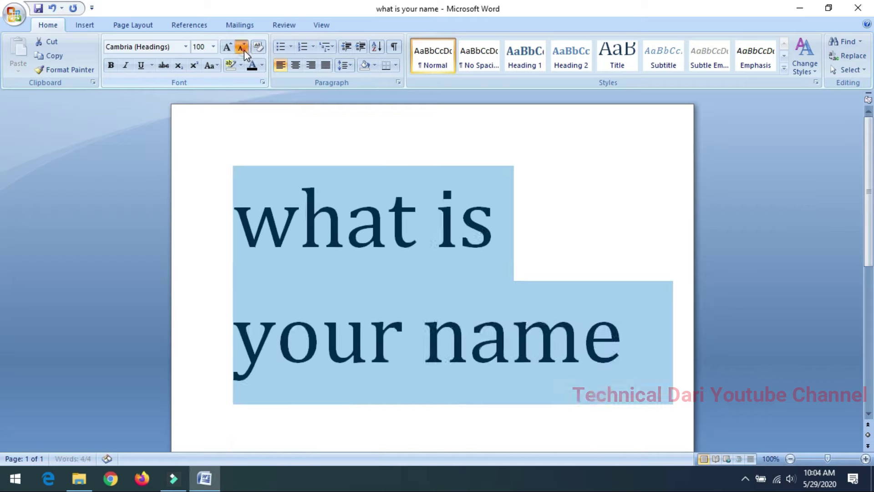
{"action": "left_click", "coordinate": [244, 50]}
{"action": "left_click", "coordinate": [244, 50]}
{"action": "left_click", "coordinate": [244, 50]}
{"action": "left_click", "coordinate": [244, 50]}
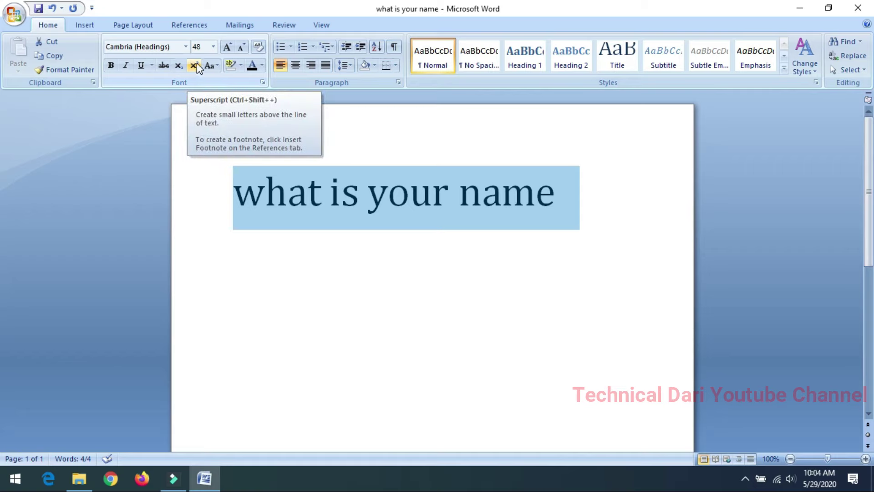
Delete the line 'what is your name' and type a 2 on the empty page
{"action": "left_click", "coordinate": [341, 191]}
{"action": "left_click_drag", "start_coordinate": [564, 203], "coordinate": [244, 204]}
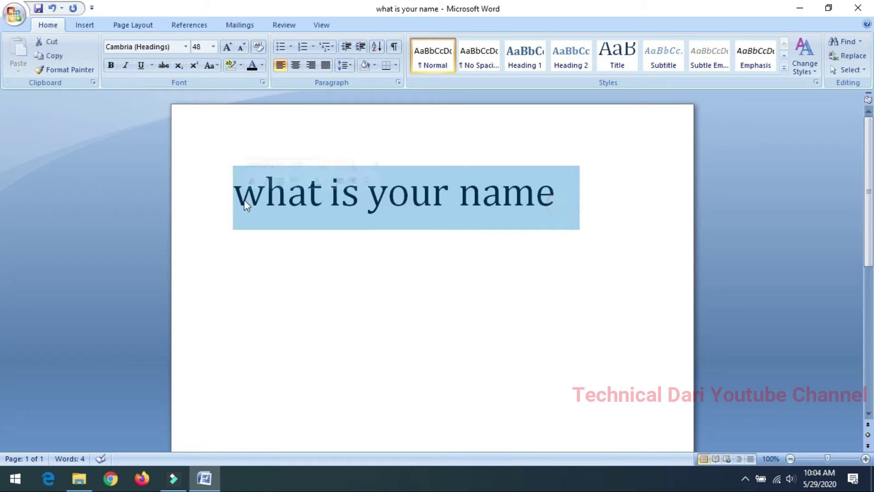
{"action": "key", "text": "BackSpace"}
{"action": "type", "text": "2"}
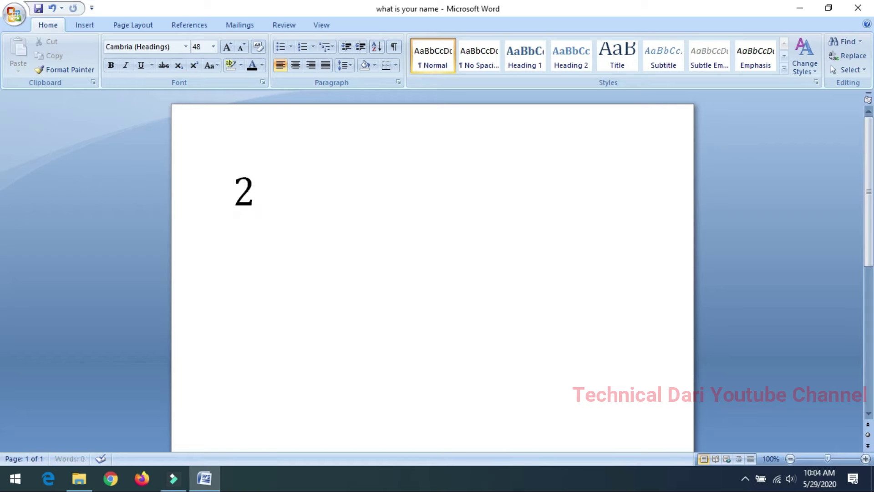
{"action": "key", "text": "BackSpace"}
{"action": "type", "text": "2"}
Try a superscript 2, remove it, type 222, then delete the line of 2s
{"action": "left_click", "coordinate": [194, 65]}
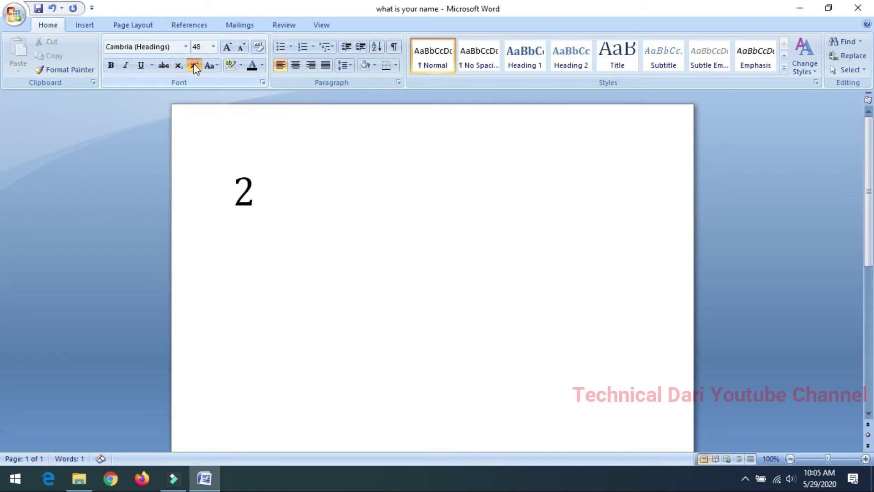
{"action": "type", "text": "2"}
{"action": "key", "text": "BackSpace"}
{"action": "type", "text": "222"}
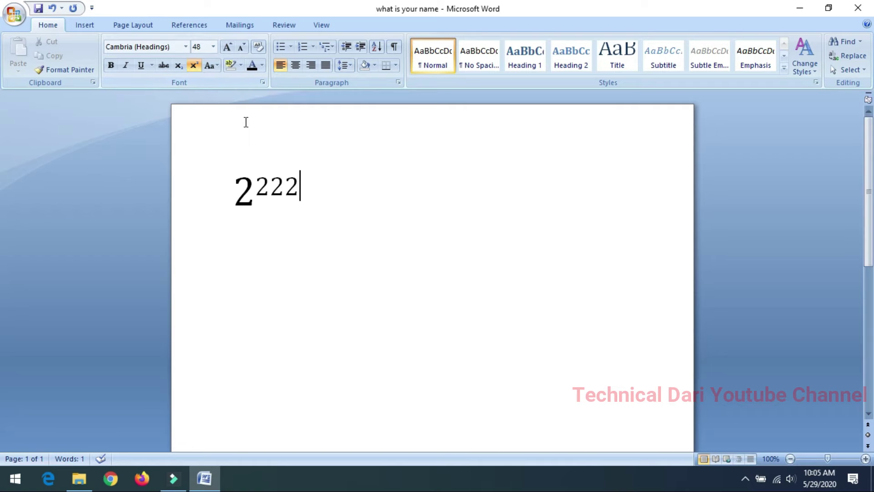
{"action": "left_click", "coordinate": [220, 197]}
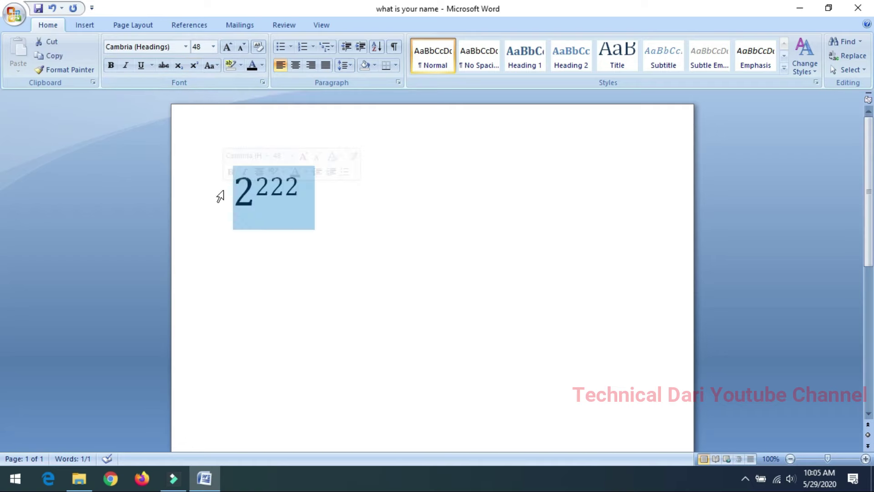
{"action": "key", "text": "BackSpace"}
Type 2 with a subscript 2, delete it, and start typing 'what is your'
{"action": "type", "text": "2"}
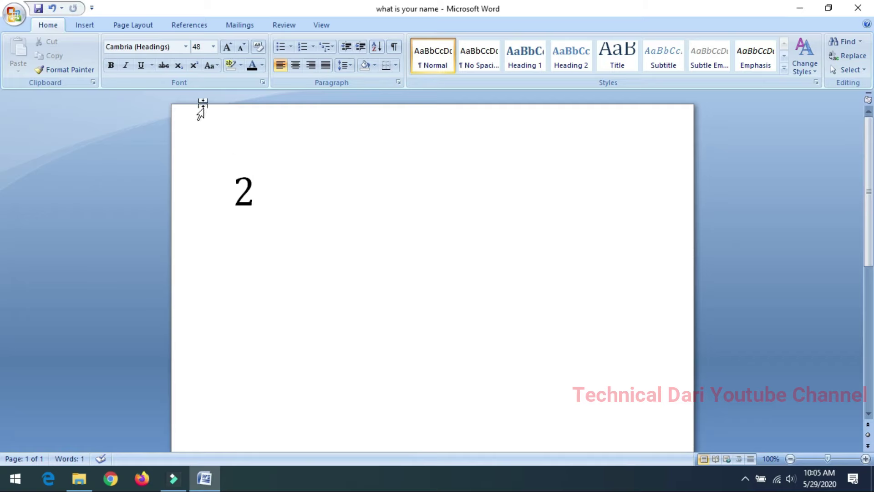
{"action": "left_click", "coordinate": [178, 67]}
{"action": "type", "text": "2"}
{"action": "left_click_drag", "start_coordinate": [302, 210], "coordinate": [225, 197]}
{"action": "key", "text": "BackSpace"}
{"action": "type", "text": "what is your"}
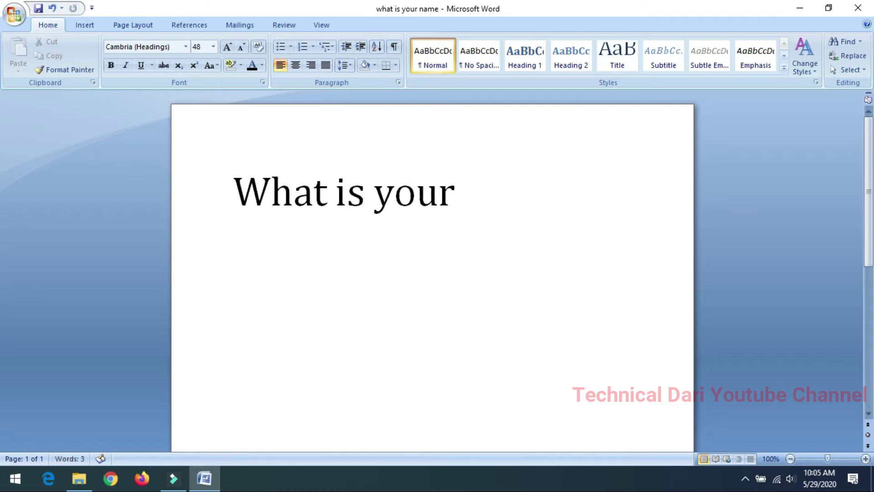
Apply strikethrough to 'What is your', then reselect the line and remove it
{"action": "left_click", "coordinate": [230, 193]}
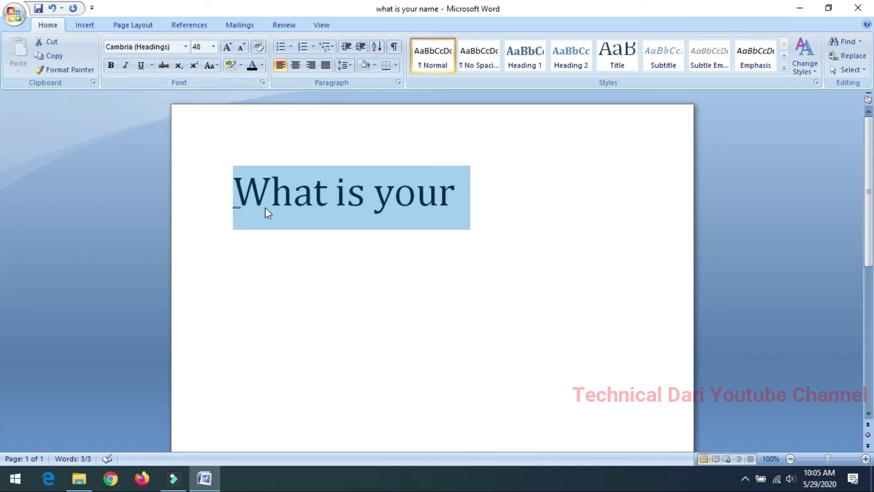
{"action": "left_click", "coordinate": [163, 65]}
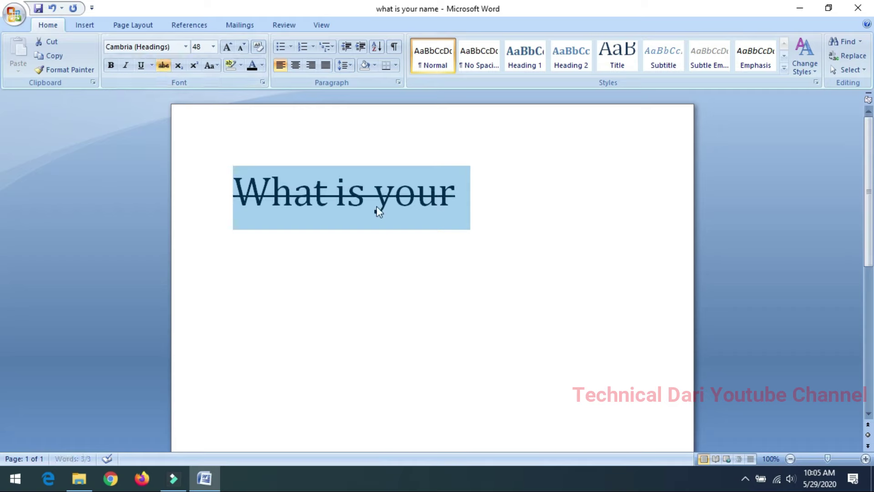
{"action": "left_click", "coordinate": [324, 204]}
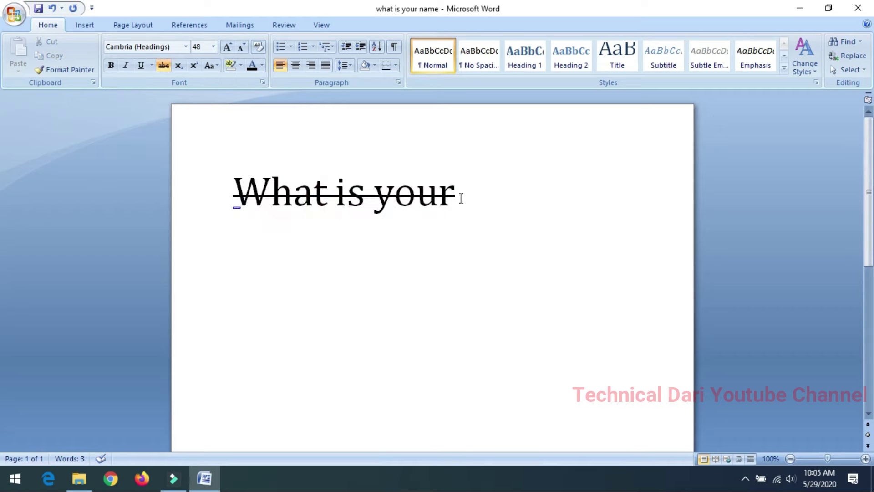
{"action": "left_click_drag", "start_coordinate": [460, 194], "coordinate": [232, 198]}
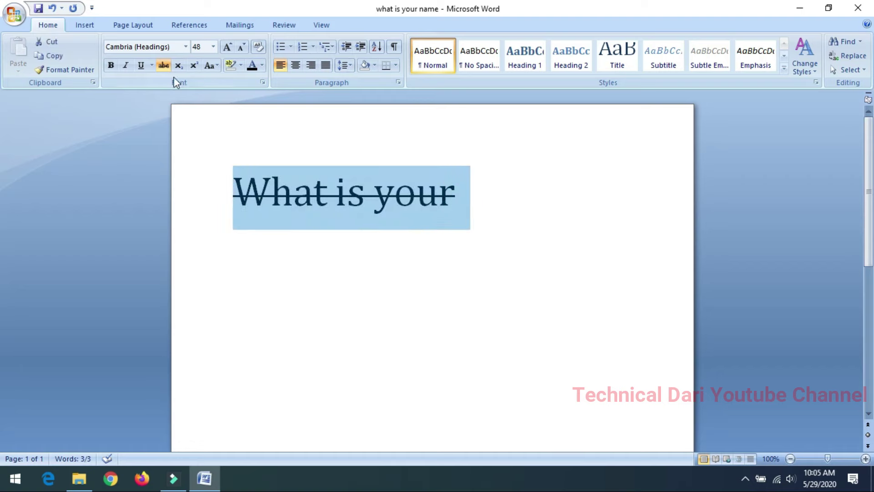
{"action": "left_click", "coordinate": [164, 65]}
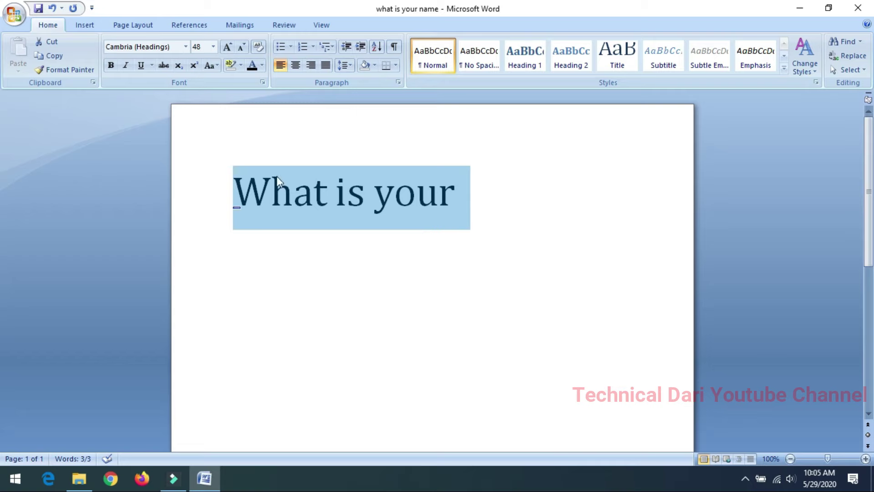
Change the heading's case to UPPERCASE, then lowercase, then Sentence case
{"action": "left_click", "coordinate": [217, 67]}
{"action": "left_click", "coordinate": [217, 67]}
{"action": "left_click", "coordinate": [217, 67]}
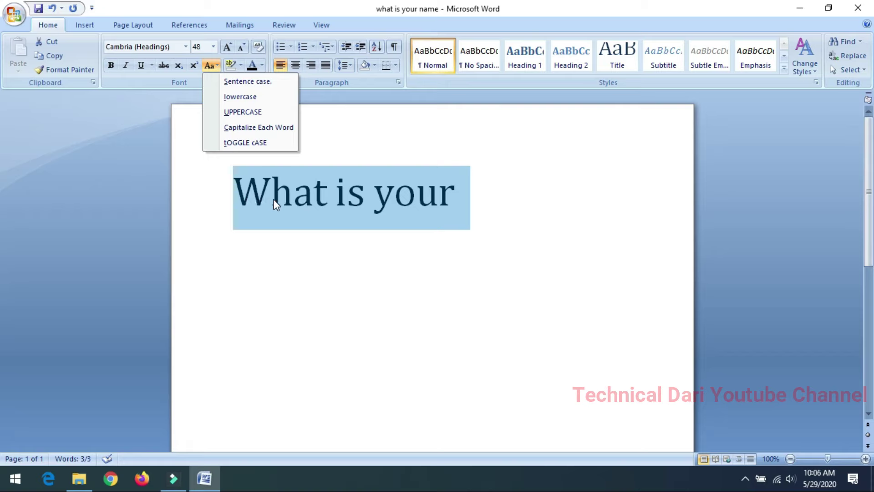
{"action": "left_click", "coordinate": [242, 112]}
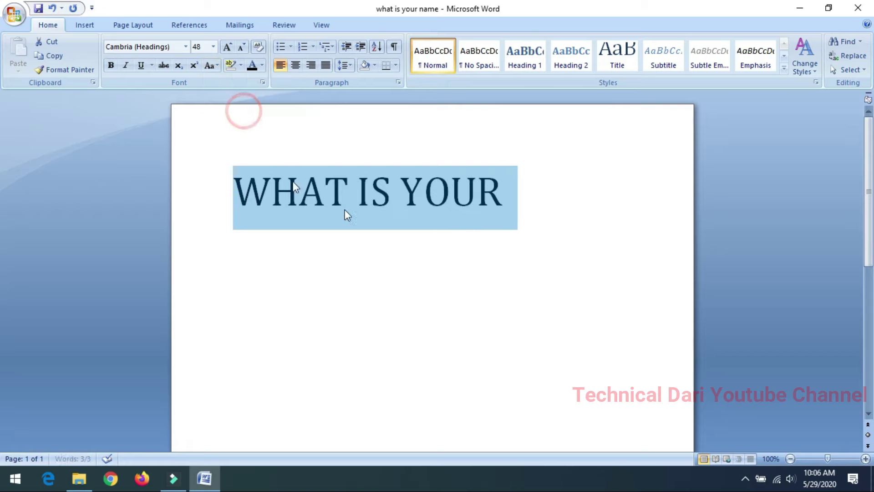
{"action": "left_click", "coordinate": [211, 66]}
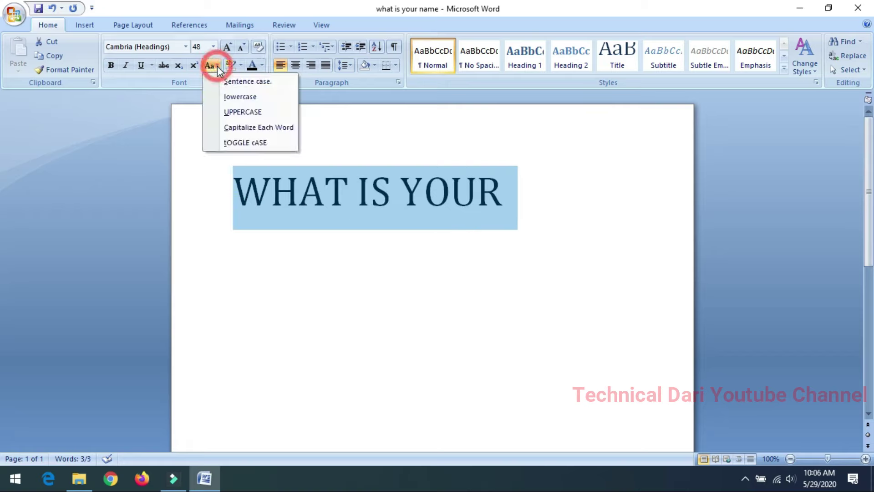
{"action": "left_click", "coordinate": [258, 96]}
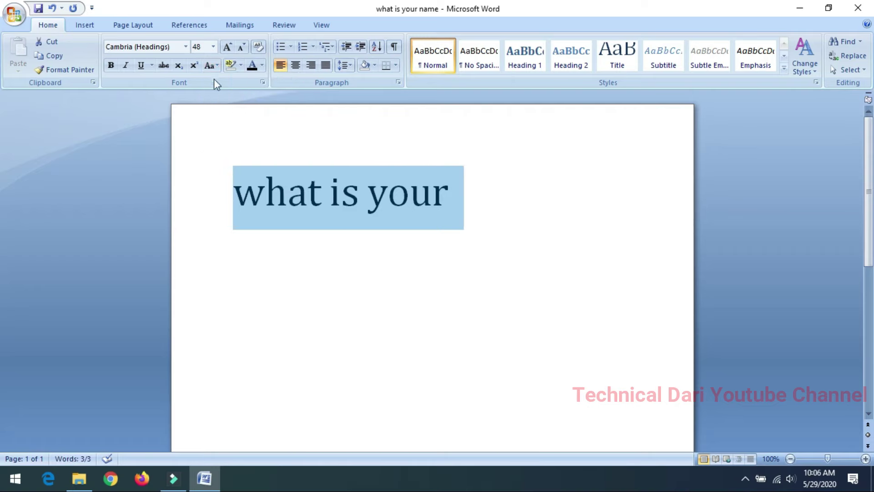
{"action": "left_click", "coordinate": [219, 66]}
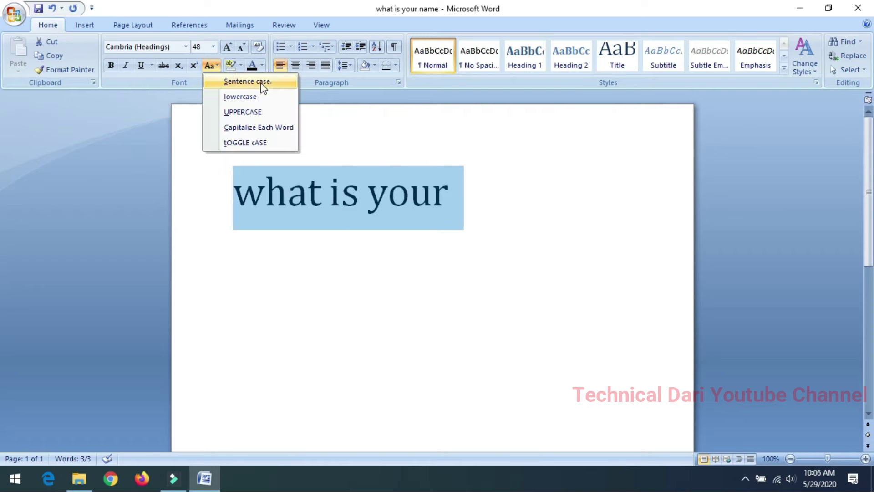
{"action": "left_click", "coordinate": [263, 85]}
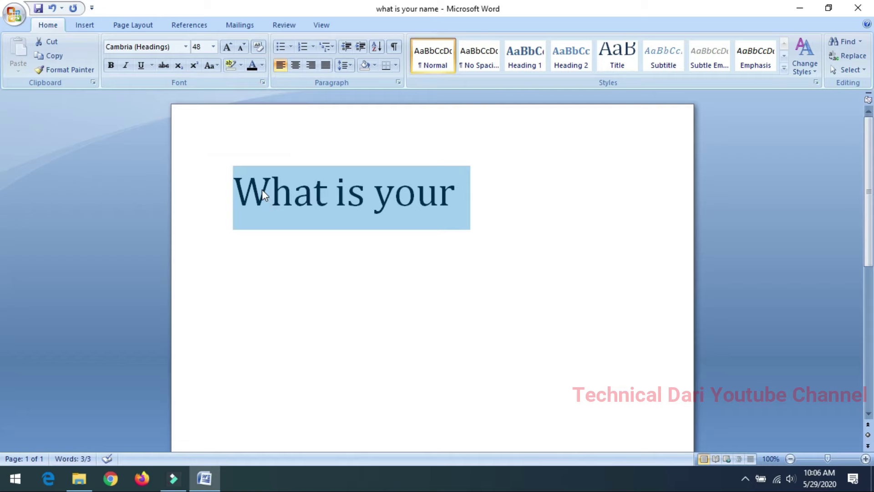
Apply Capitalize Each Word, then tOGGLE cASE, then lowercase, and deselect the text
{"action": "left_click", "coordinate": [216, 68]}
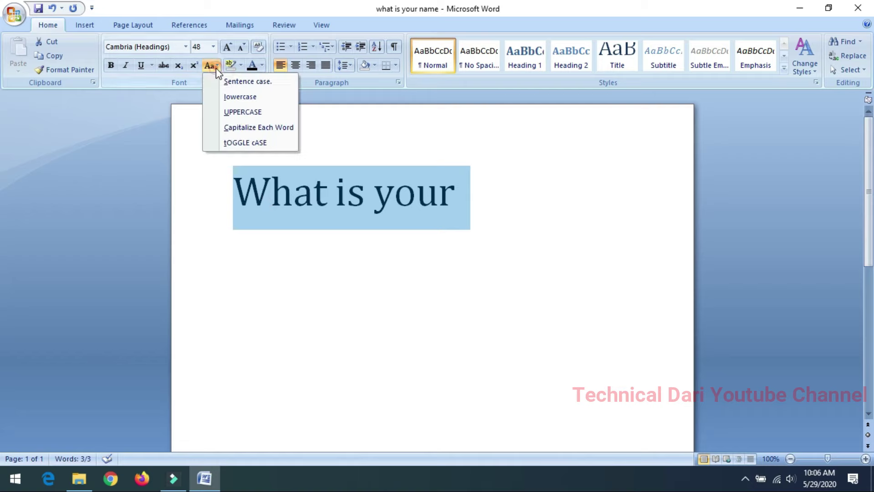
{"action": "left_click", "coordinate": [259, 129]}
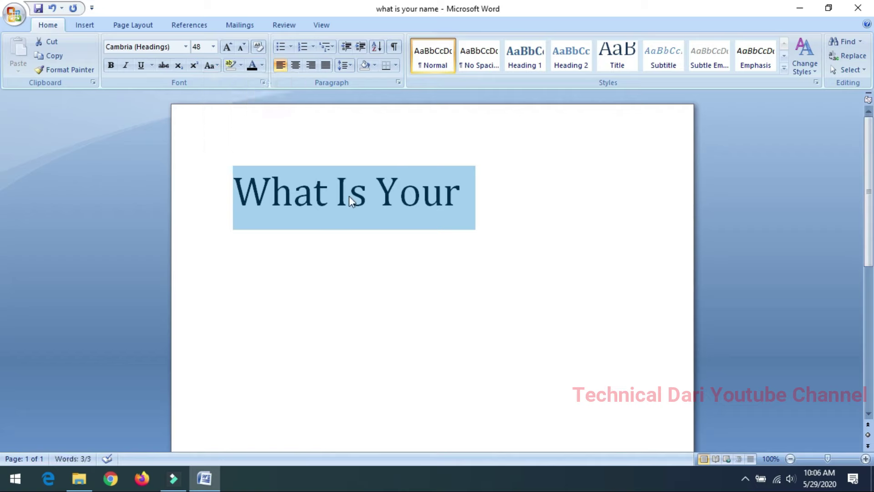
{"action": "left_click", "coordinate": [214, 70]}
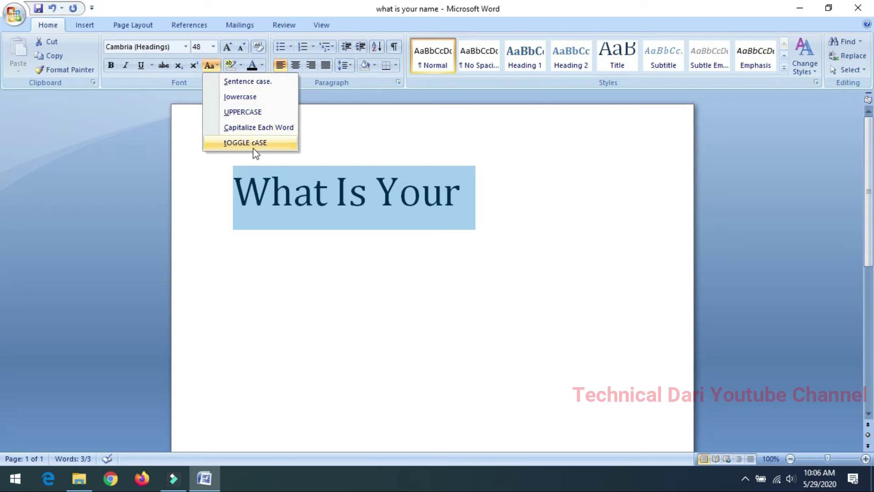
{"action": "left_click", "coordinate": [236, 145]}
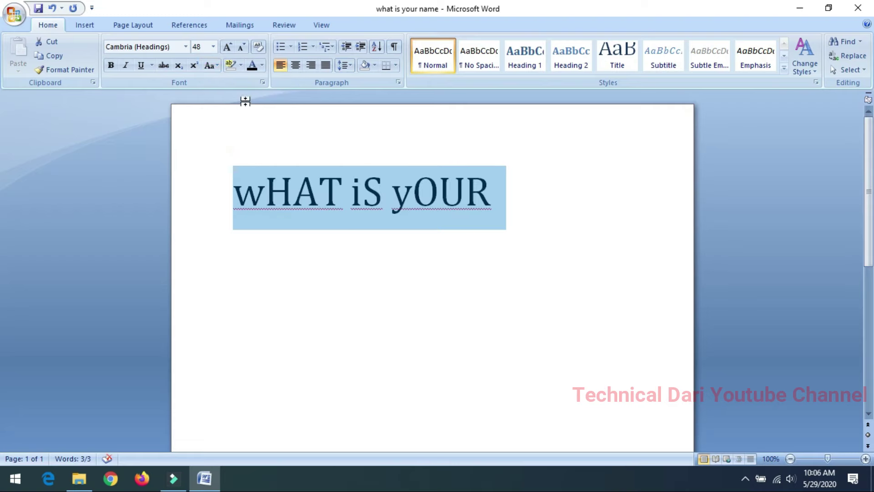
{"action": "left_click", "coordinate": [210, 66]}
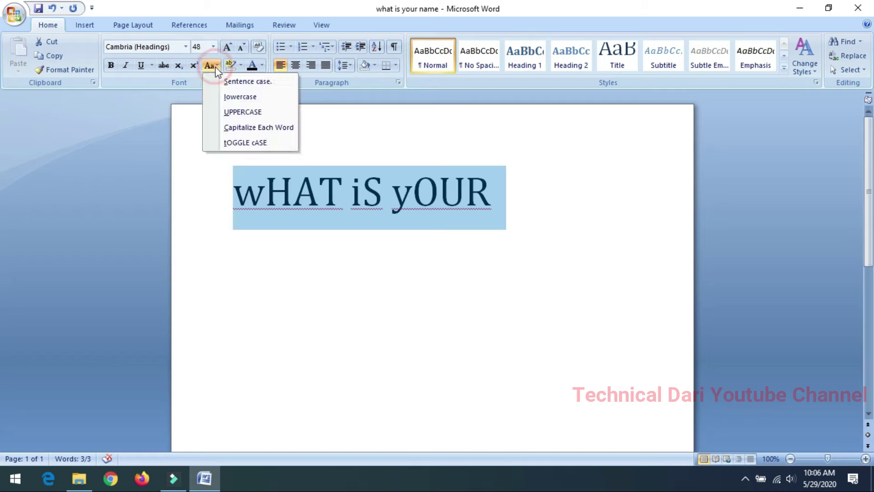
{"action": "left_click", "coordinate": [249, 96]}
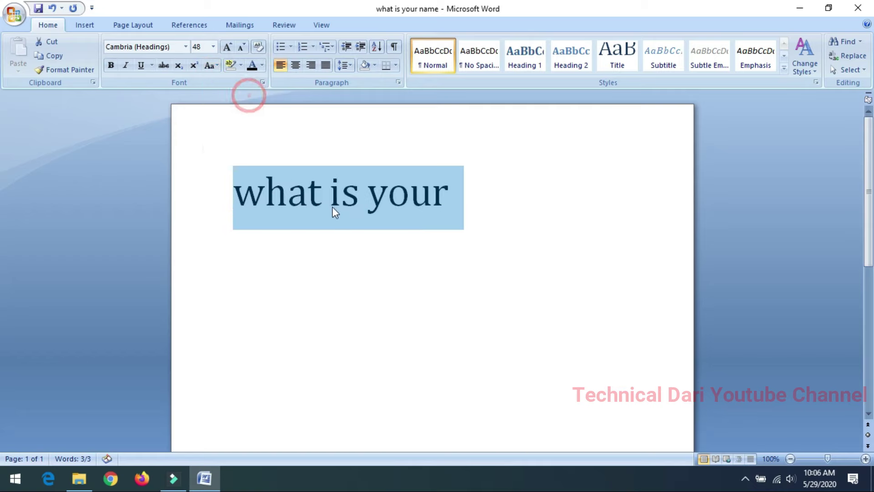
{"action": "left_click", "coordinate": [341, 200]}
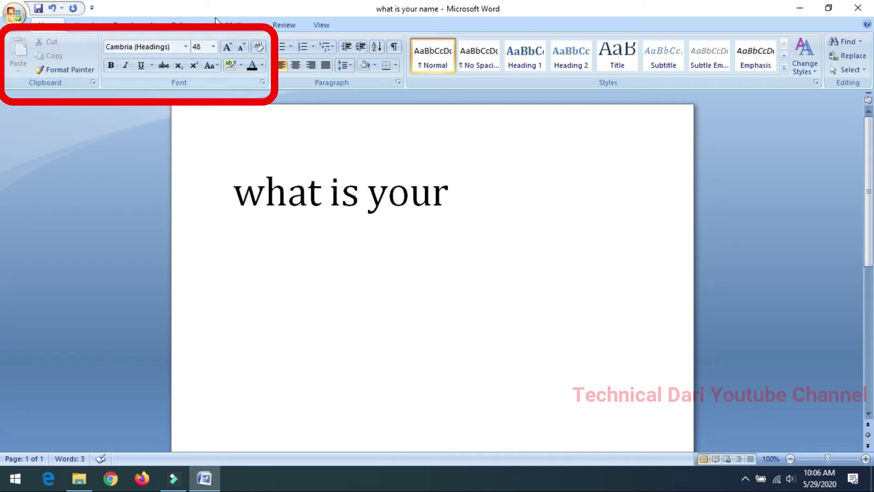
{"action": "left_click", "coordinate": [41, 26]}
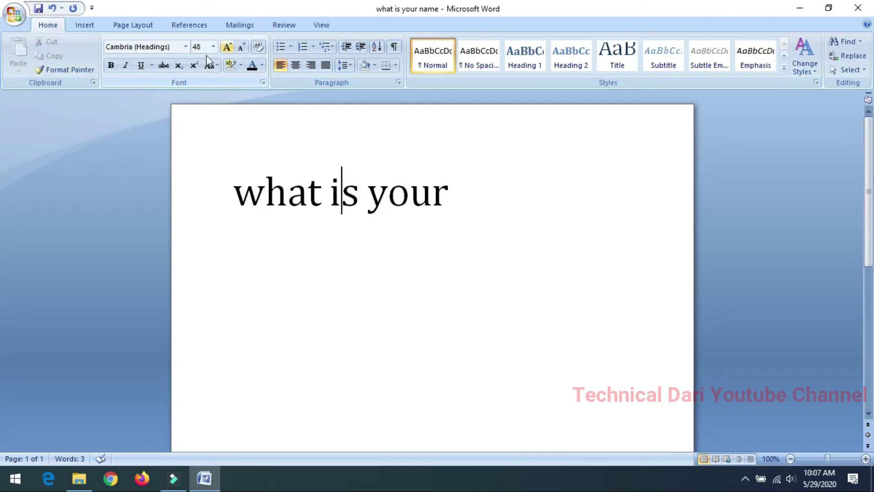